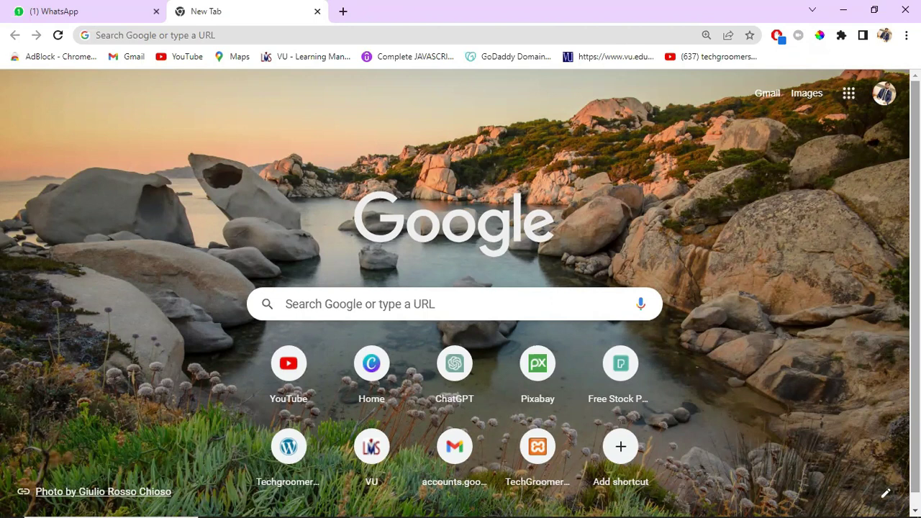
pyautogui.scroll(-1, 460, 288)
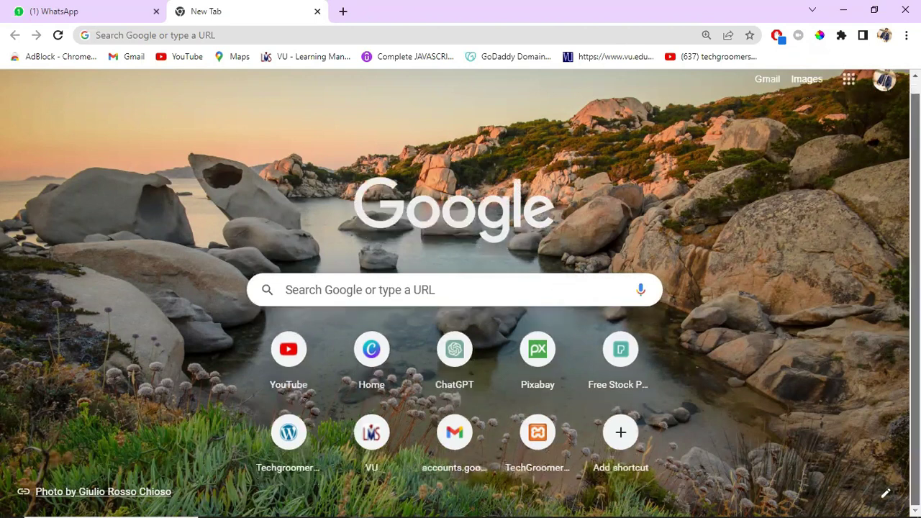
pyautogui.scroll(1, 460, 287)
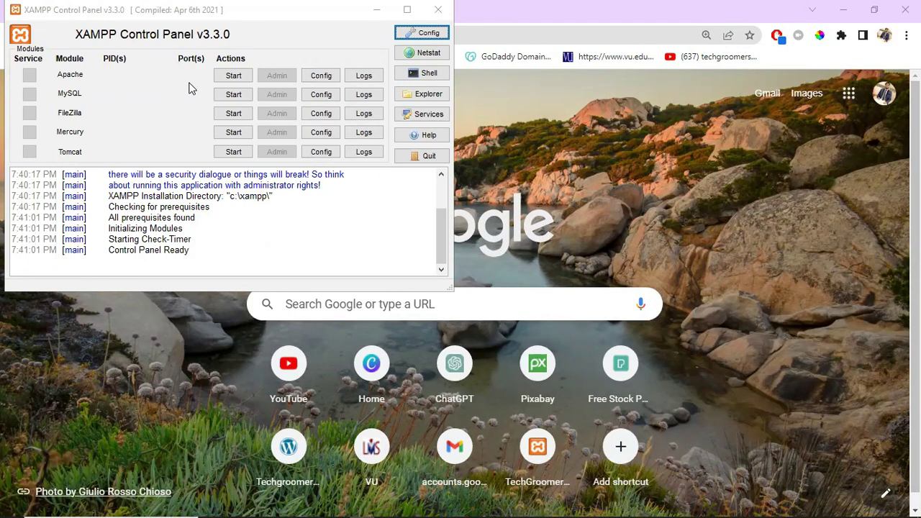
# Step: Start the Apache and MySQL modules in XAMPP Control Panel and minimize its window
pyautogui.click(233, 77)
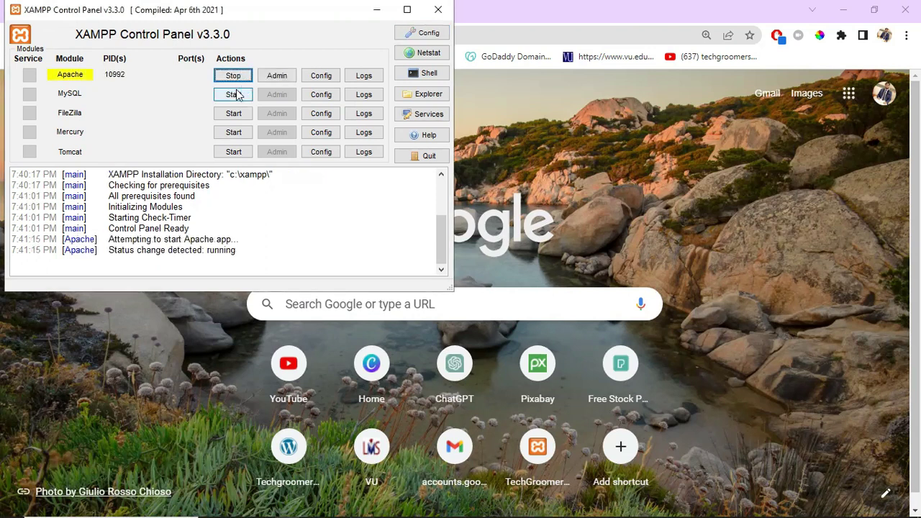
pyautogui.click(236, 94)
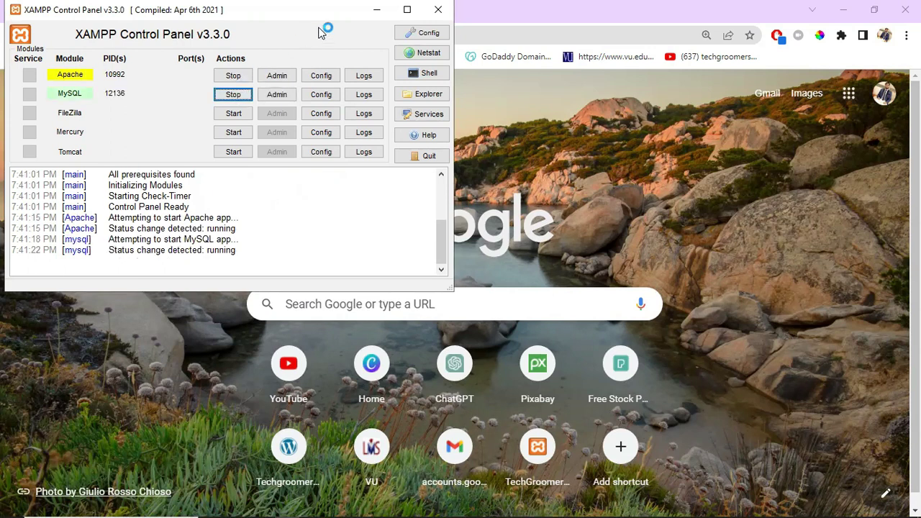
pyautogui.click(376, 11)
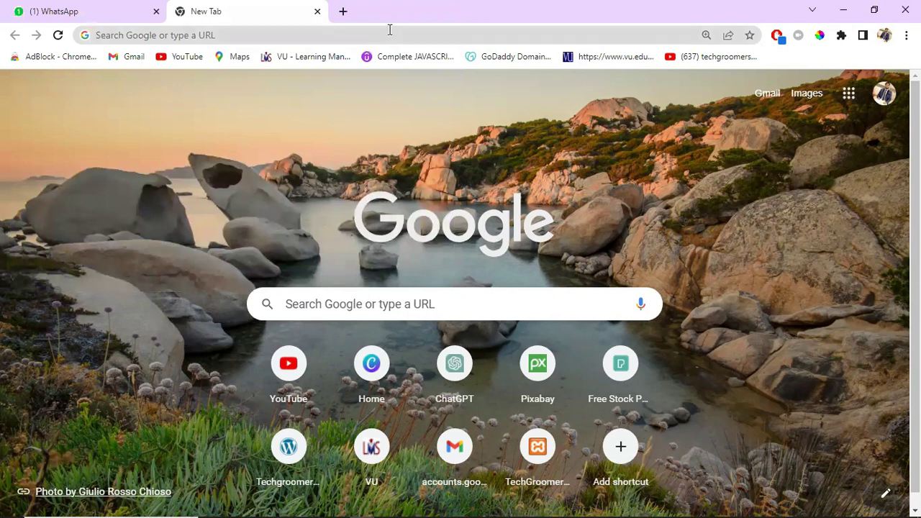
pyautogui.click(389, 29)
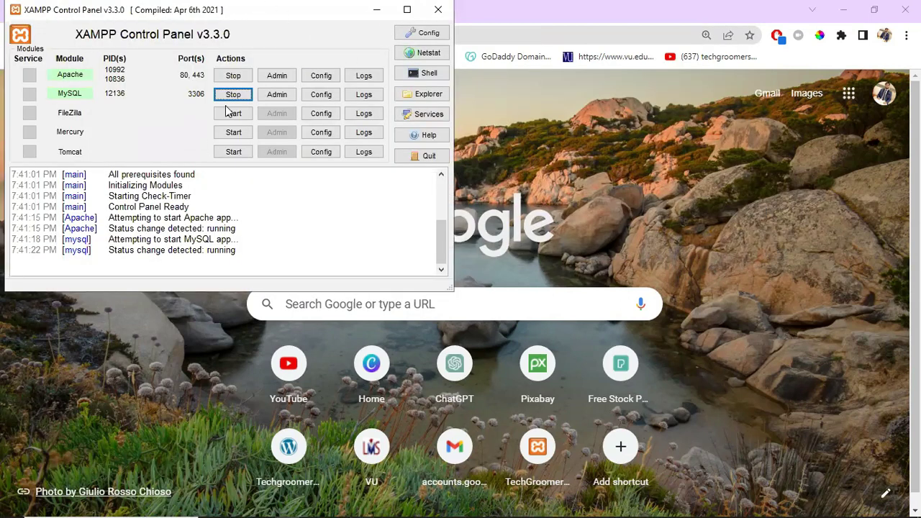
pyautogui.click(379, 10)
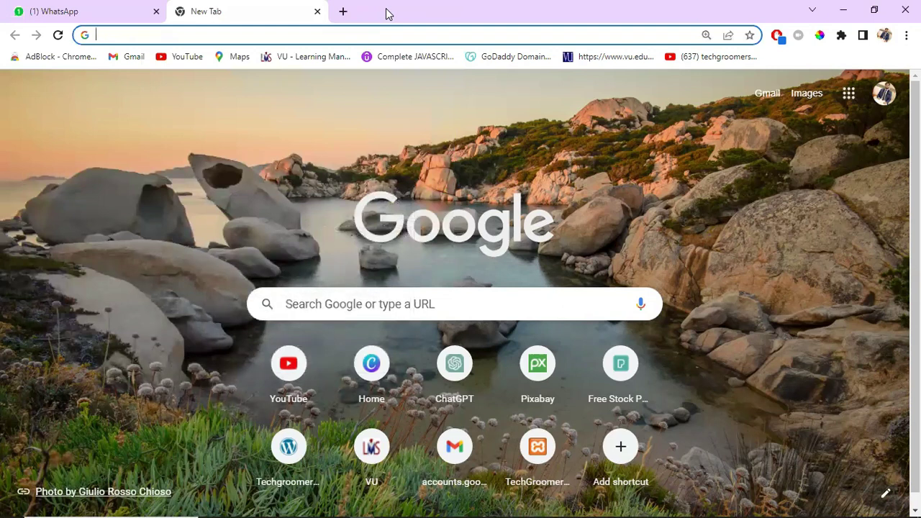
# Step: Load the local WordPress site at localhost/techgroomers in the browser
pyautogui.write('lo')
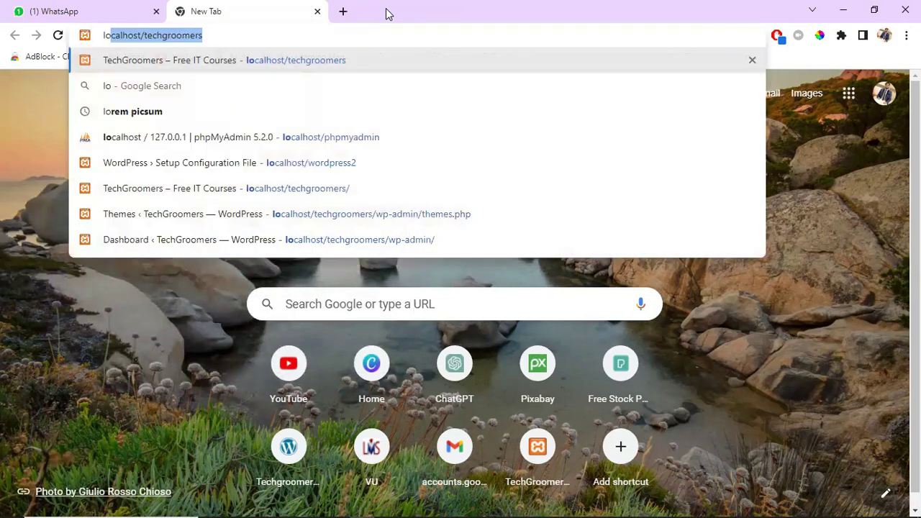
pyautogui.write('calhost/re')
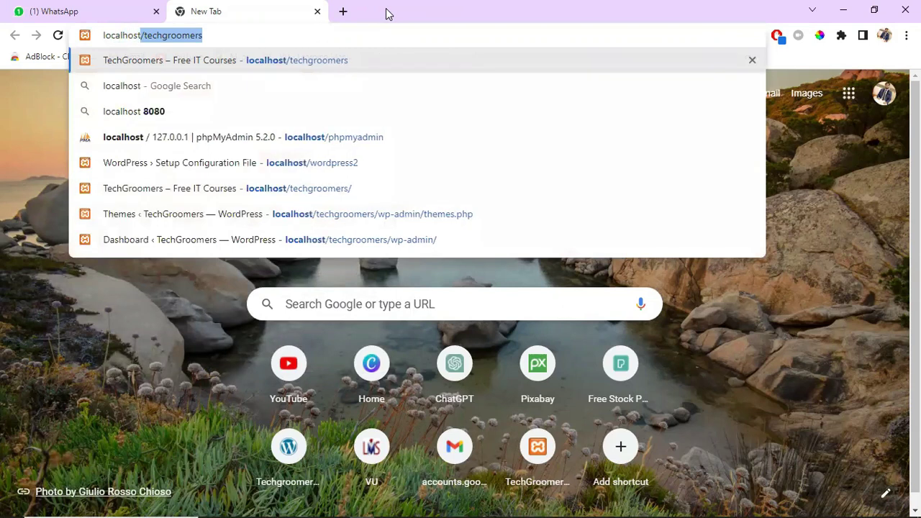
pyautogui.press('BackSpace')
pyautogui.press('BackSpace')
pyautogui.write('techgroomers')
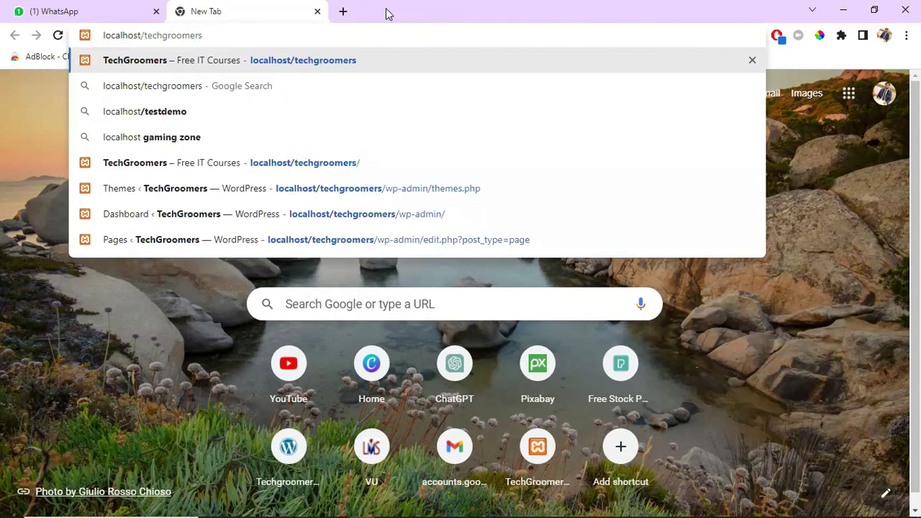
pyautogui.press('Return')
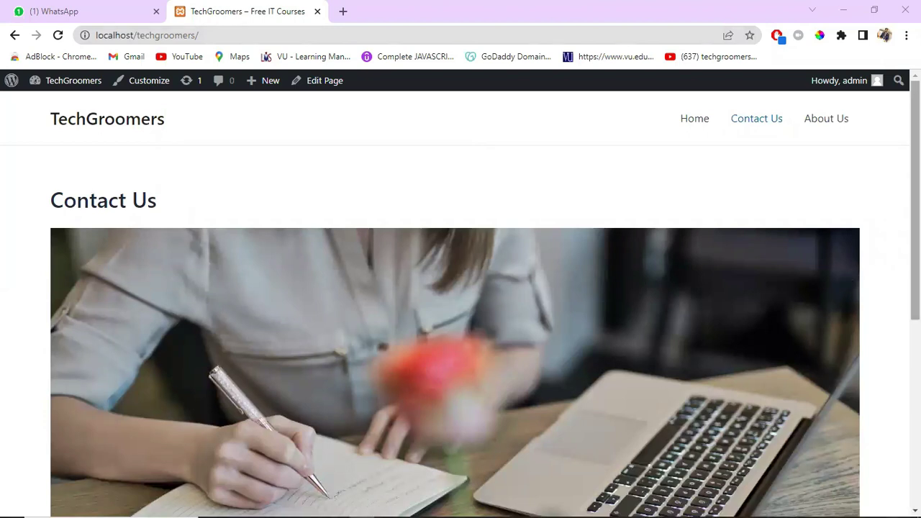
# Step: Look over the site's front page and the content of its Home page
pyautogui.scroll(-5, 885, 465)
pyautogui.scroll(5, 895, 437)
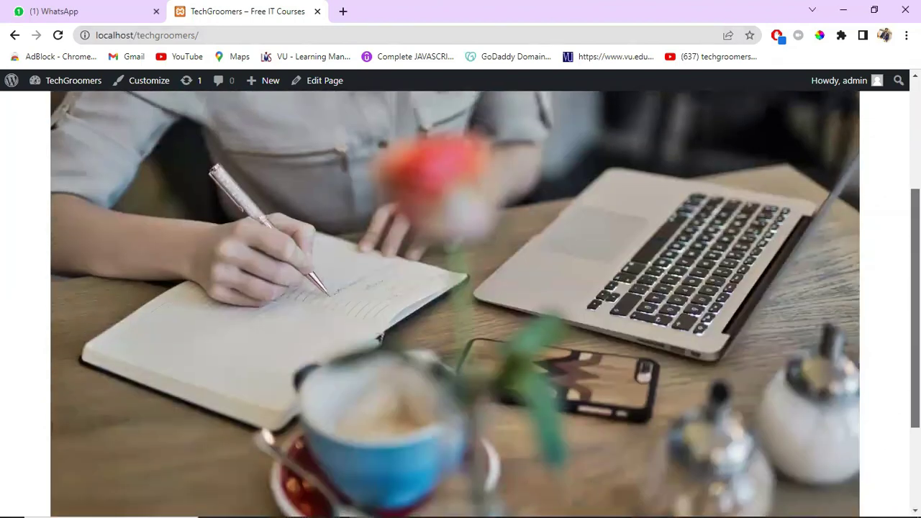
pyautogui.scroll(-5, 892, 419)
pyautogui.scroll(5, 894, 421)
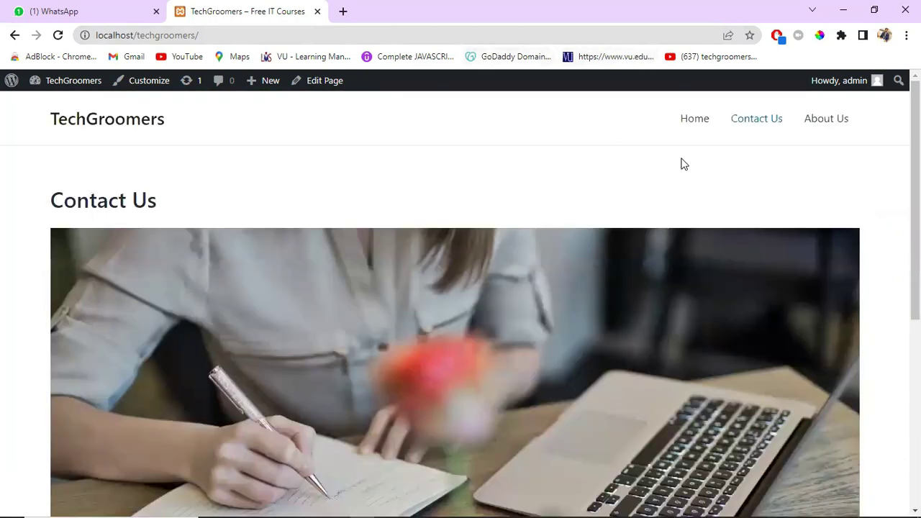
pyautogui.click(694, 121)
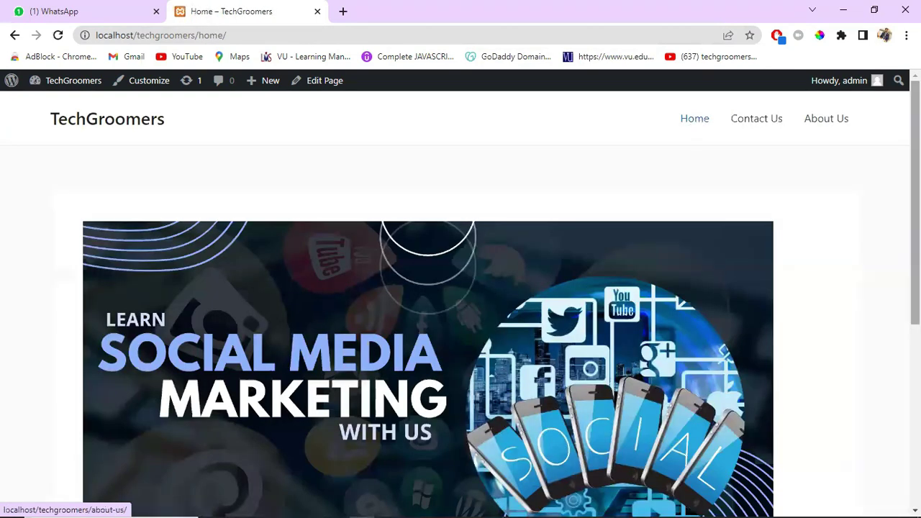
pyautogui.scroll(-5, 460, 299)
pyautogui.scroll(5, 460, 299)
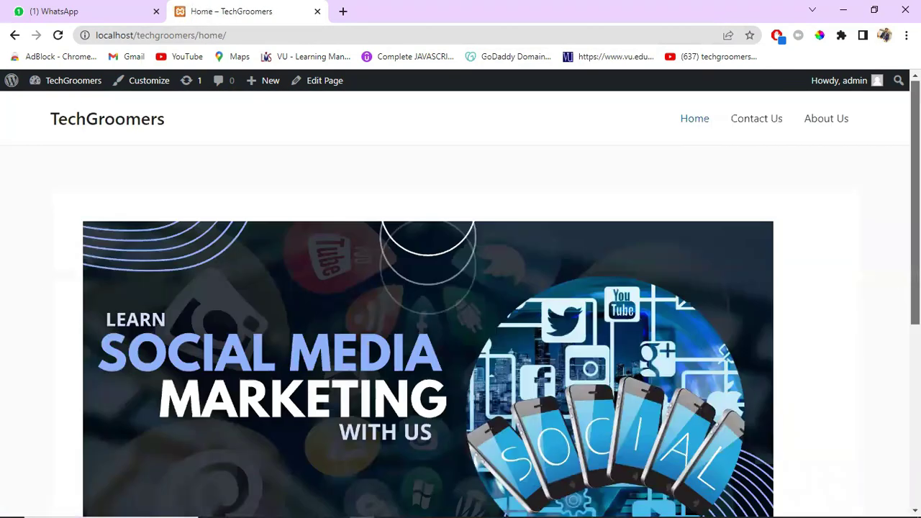
# Step: Go to the site's WordPress dashboard and open the list of all pages
pyautogui.moveTo(64, 93)
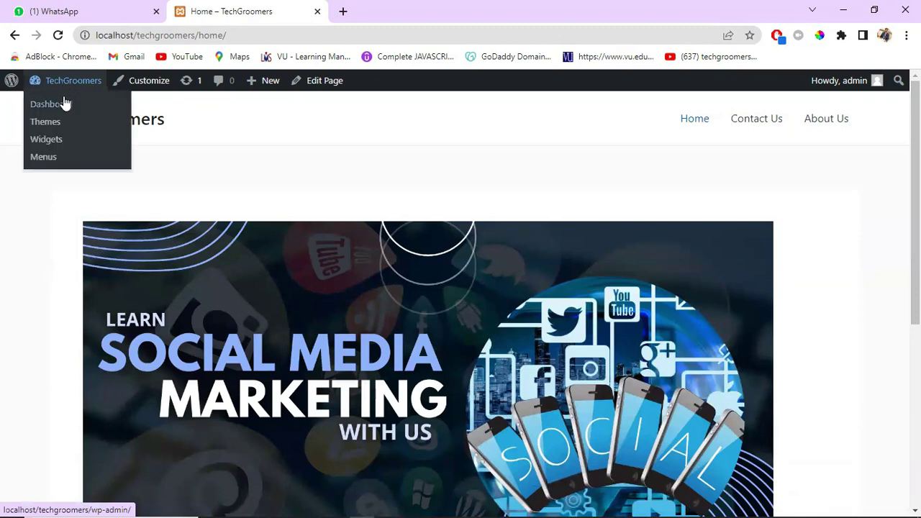
pyautogui.click(64, 105)
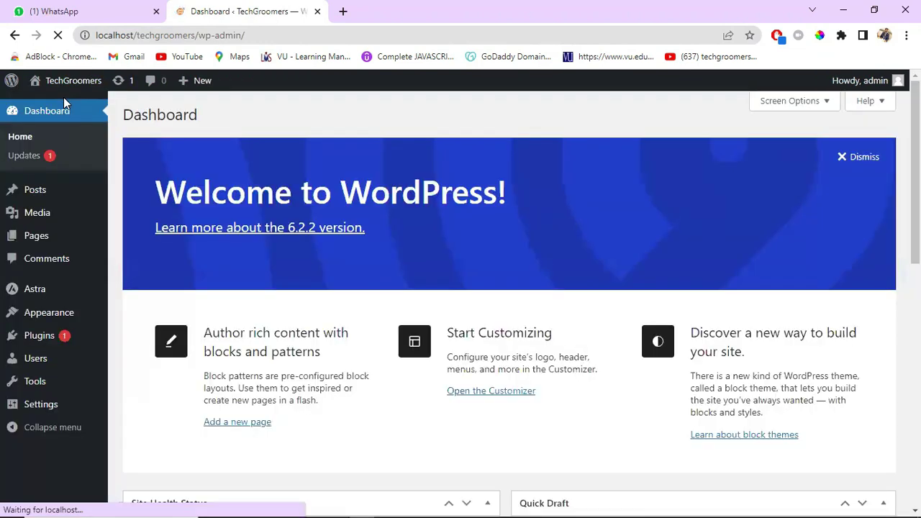
pyautogui.moveTo(49, 244)
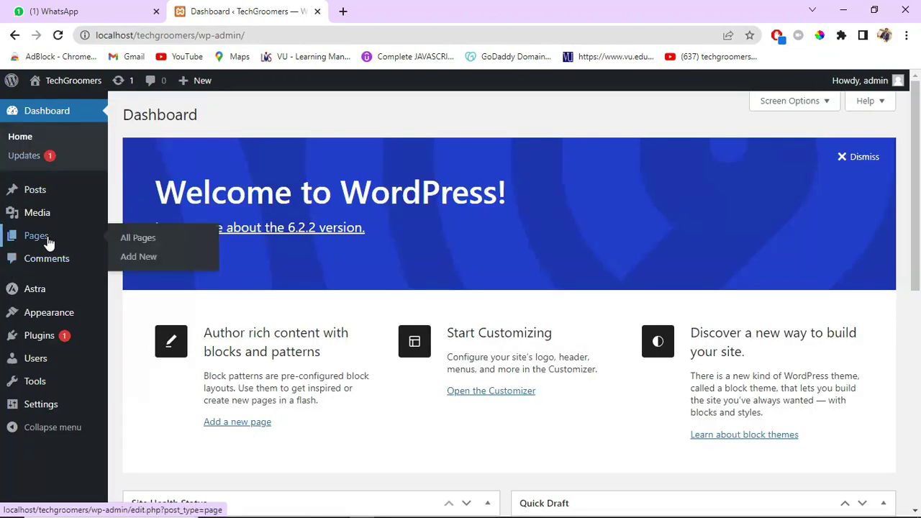
pyautogui.click(132, 248)
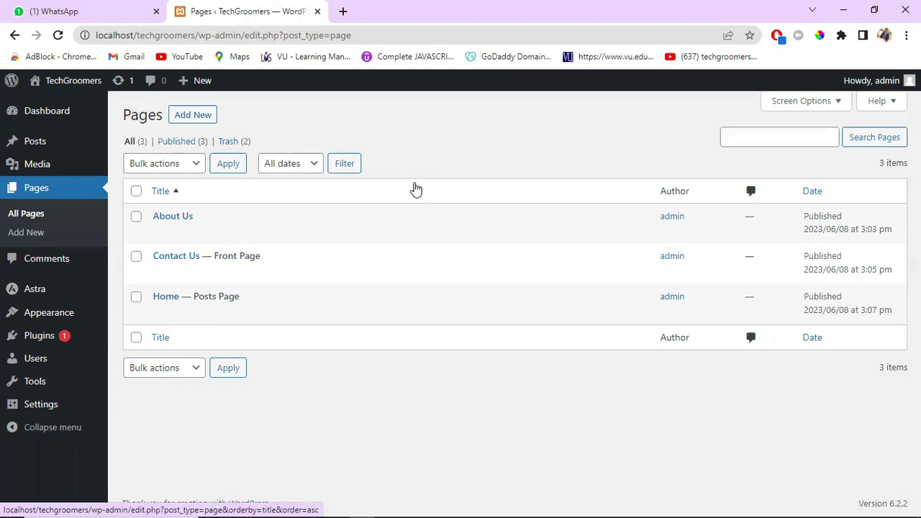
# Step: Open the live site in a separate browser tab, view its front page and return to the admin pages list
pyautogui.moveTo(61, 85)
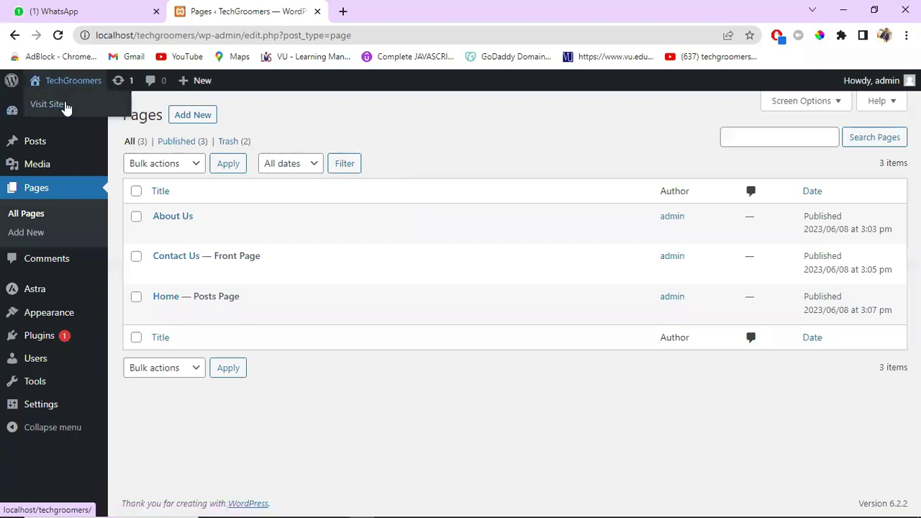
pyautogui.rightClick(65, 106)
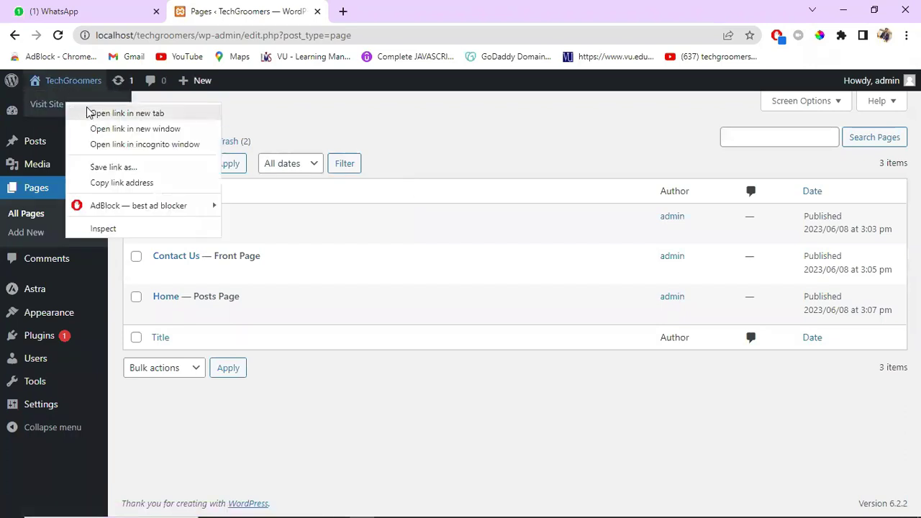
pyautogui.click(88, 111)
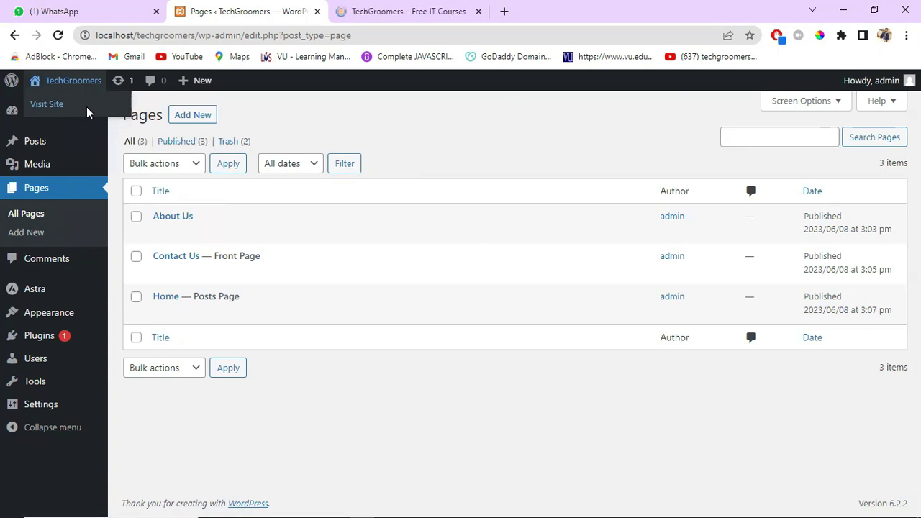
pyautogui.click(413, 8)
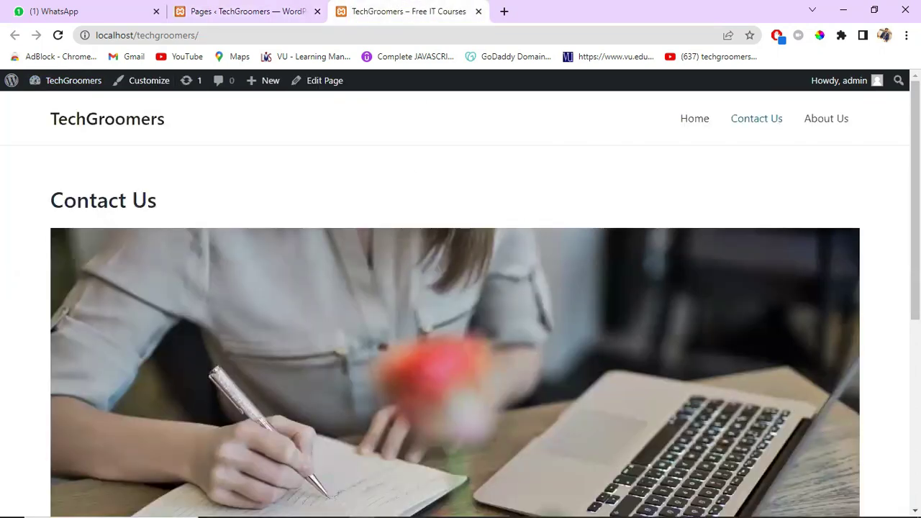
pyautogui.click(286, 6)
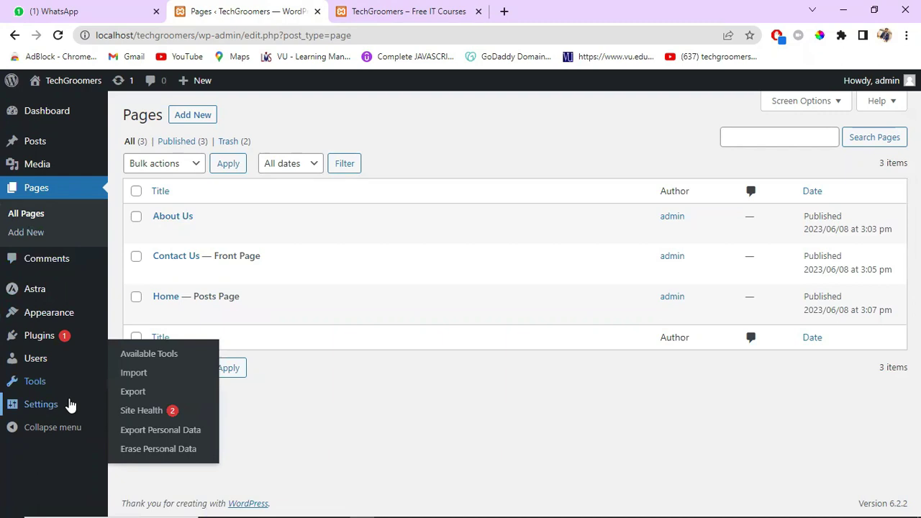
# Step: In the Reading settings, choose the latest posts as the homepage display and full text for each post in a feed
pyautogui.moveTo(69, 405)
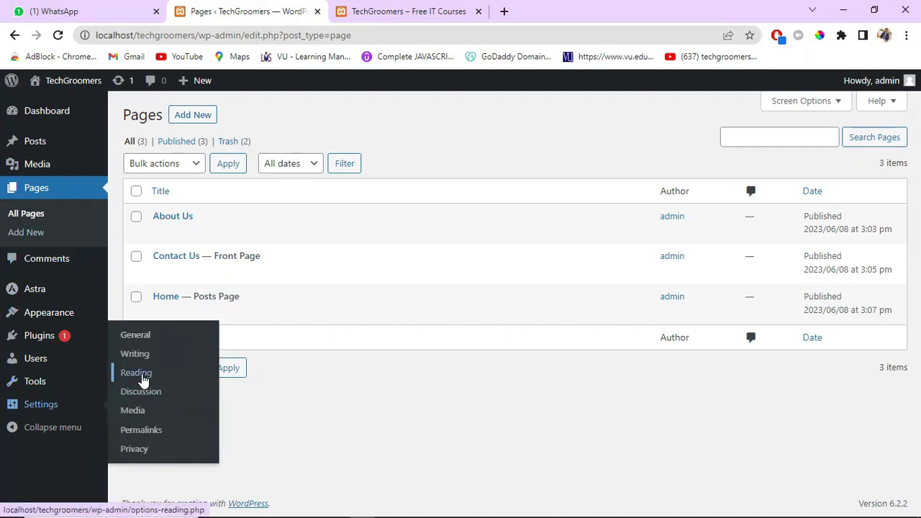
pyautogui.click(136, 372)
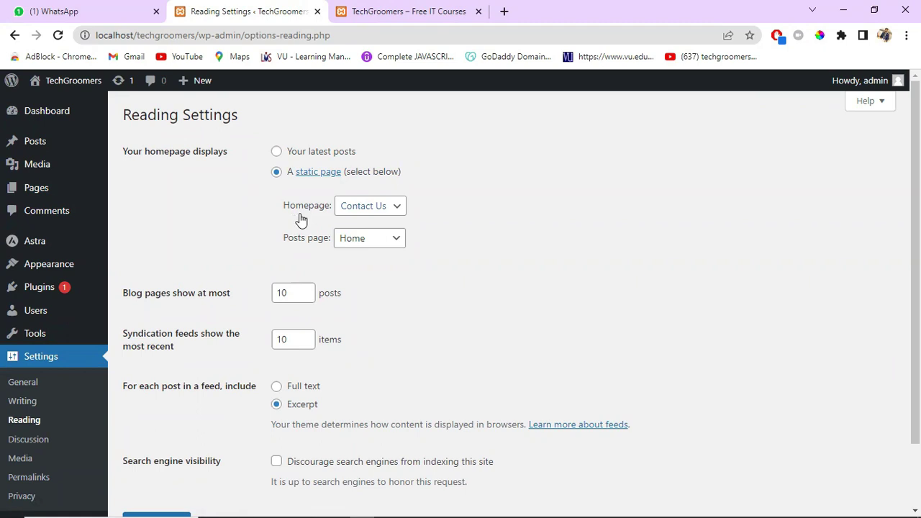
pyautogui.click(276, 152)
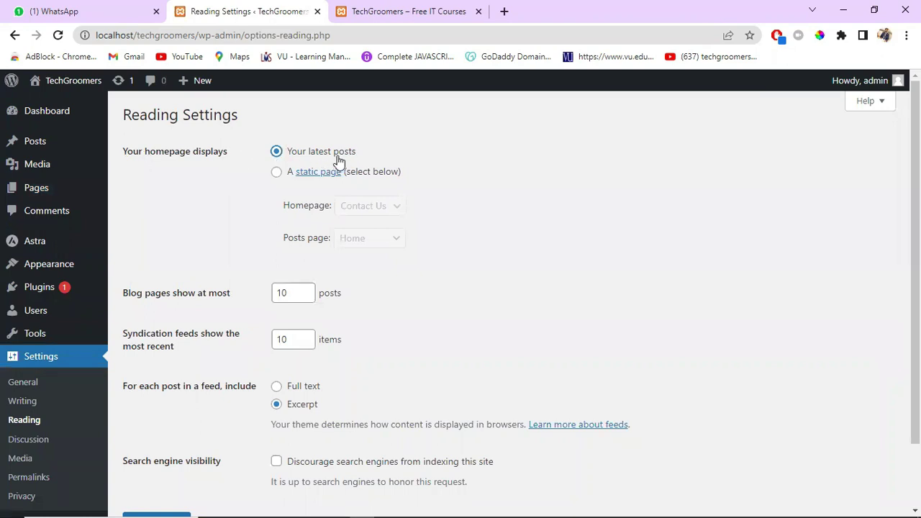
pyautogui.click(277, 388)
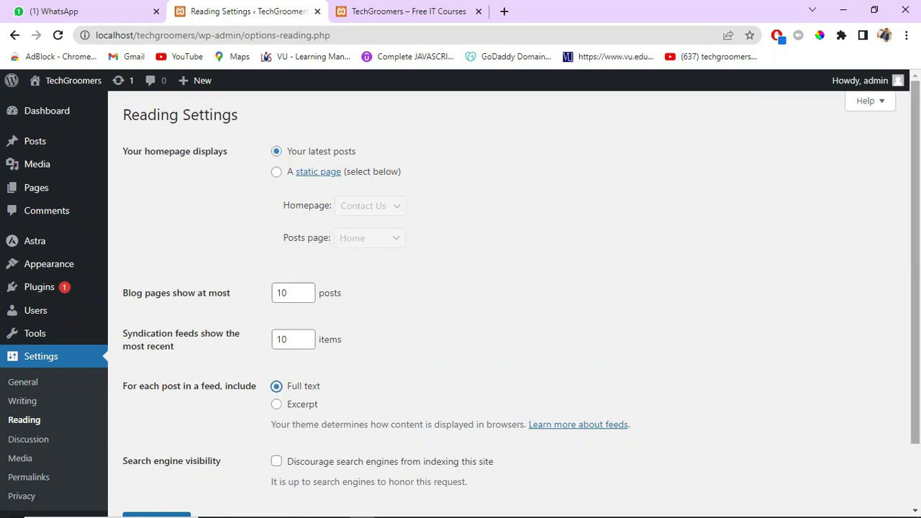
pyautogui.scroll(-2, 914, 287)
pyautogui.scroll(2, 503, 288)
# Step: Try a static page as the homepage display, with Home as the Homepage
pyautogui.click(277, 172)
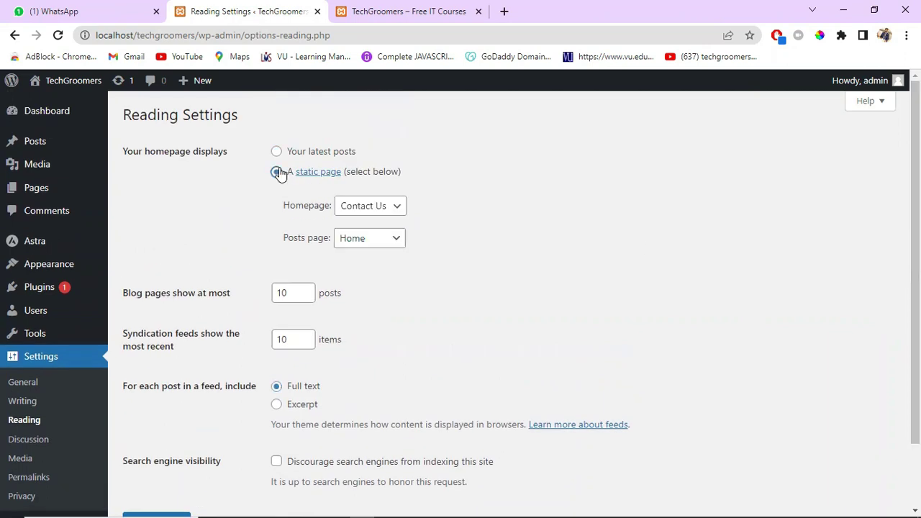
pyautogui.click(364, 208)
pyautogui.click(365, 263)
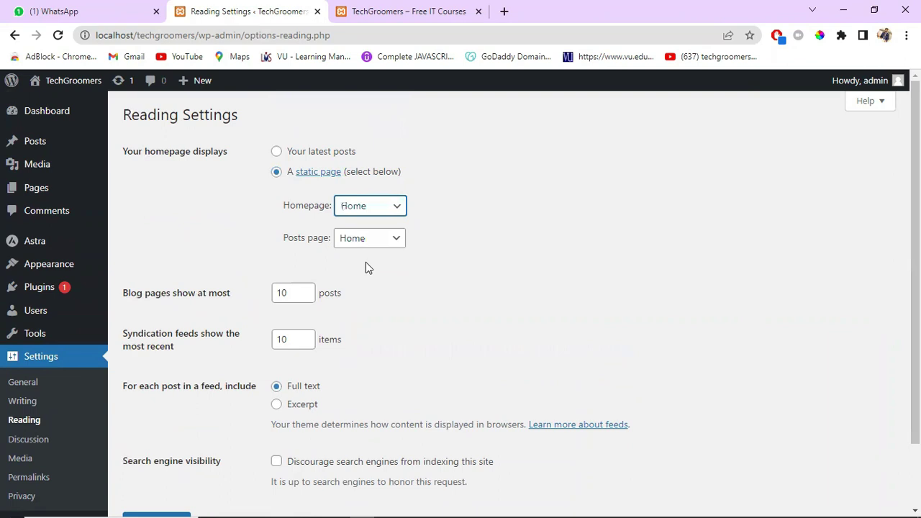
# Step: Set the homepage to display the latest posts and save the Reading settings
pyautogui.click(277, 151)
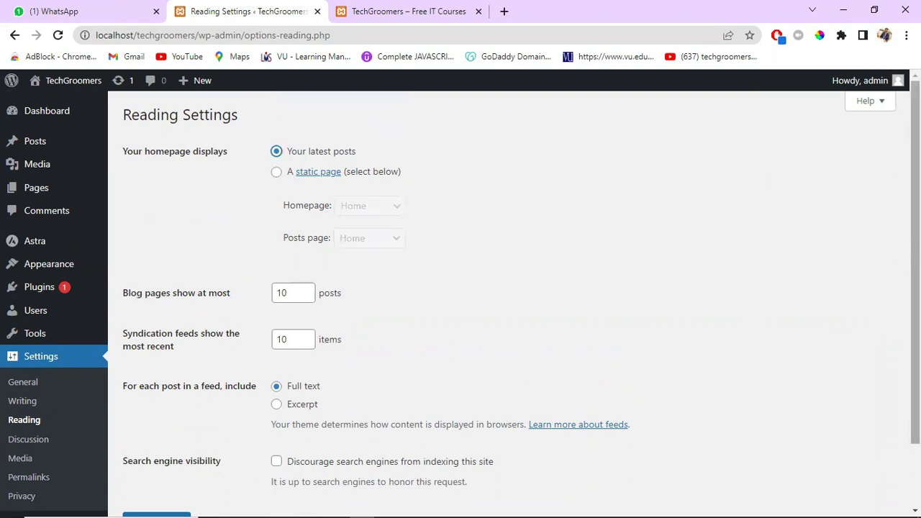
pyautogui.scroll(-1, 504, 287)
pyautogui.click(167, 447)
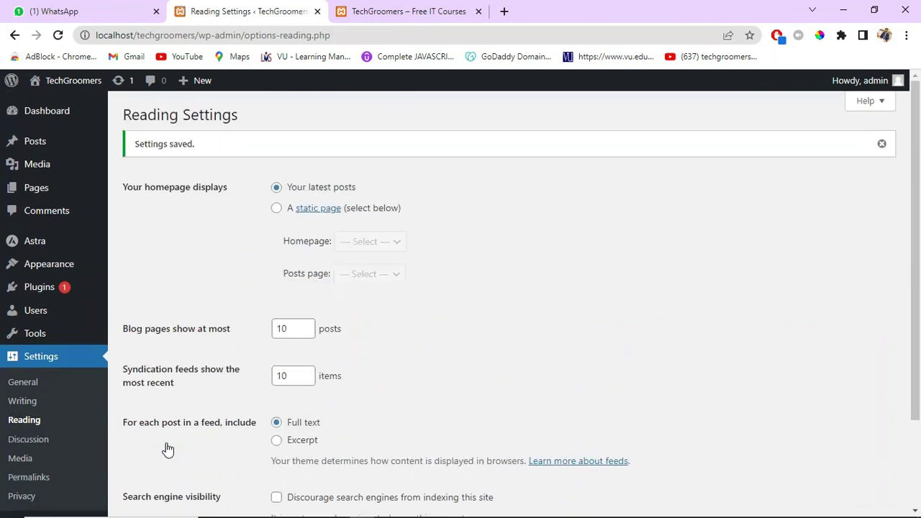
# Step: Reload the live site in its own tab and examine the front page's content down to the footer
pyautogui.click(410, 8)
pyautogui.click(58, 35)
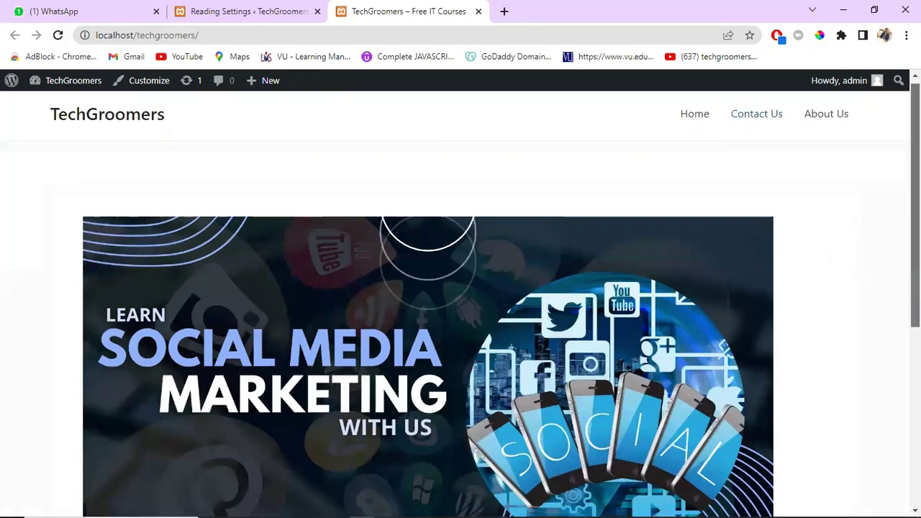
pyautogui.scroll(-3, 890, 447)
pyautogui.scroll(2, 892, 442)
pyautogui.scroll(1, 461, 315)
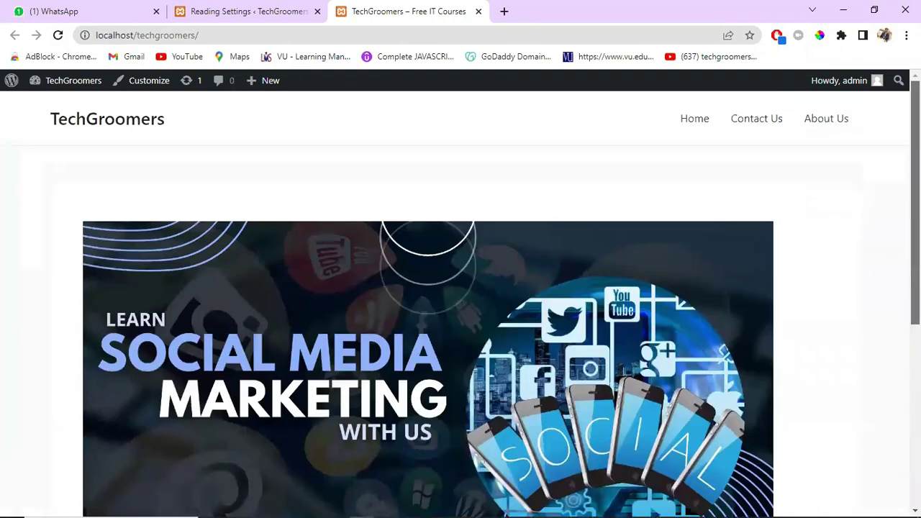
pyautogui.scroll(-5, 460, 302)
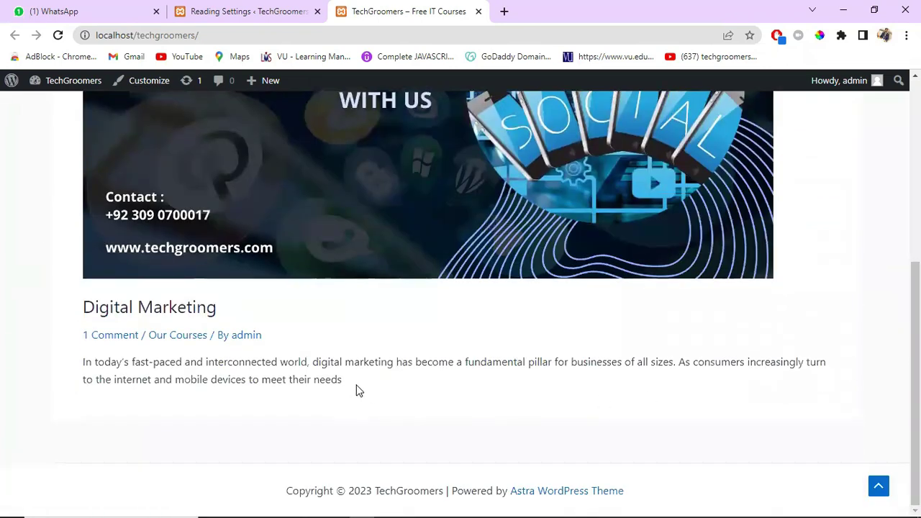
# Step: Open the Digital Marketing post from the live front page to view its full article, and return to the front page
pyautogui.moveTo(357, 390); pyautogui.dragTo(2, 318)
pyautogui.click(94, 317)
pyautogui.click(117, 309)
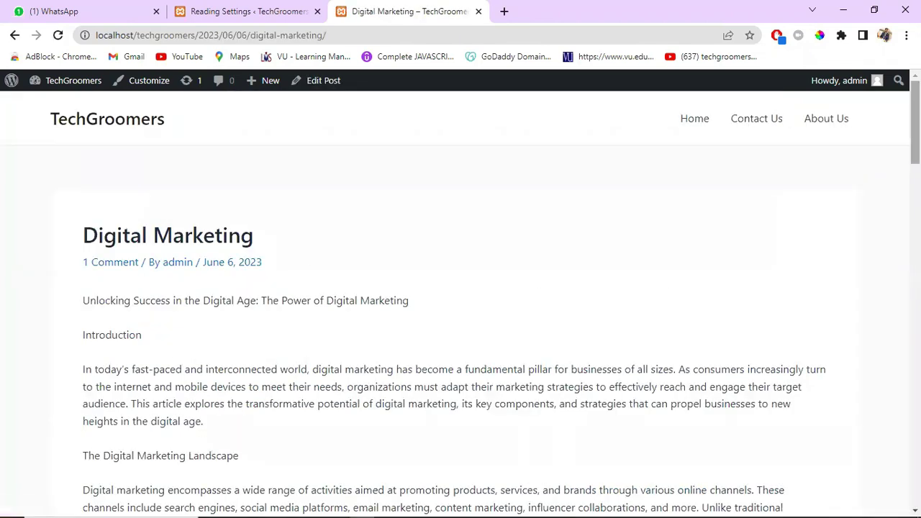
pyautogui.scroll(-15, 460, 323)
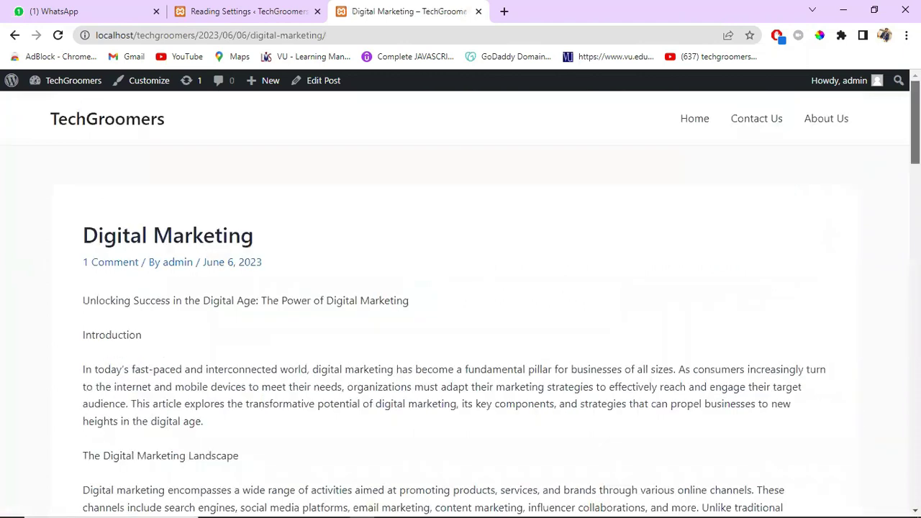
pyautogui.click(16, 36)
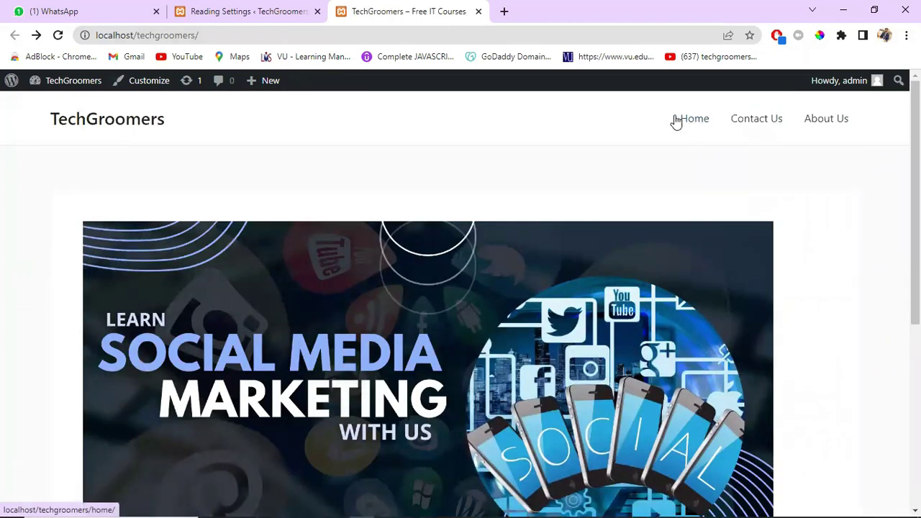
# Step: In the Reading settings, make the homepage display a static page, with Home as the Homepage
pyautogui.click(273, 10)
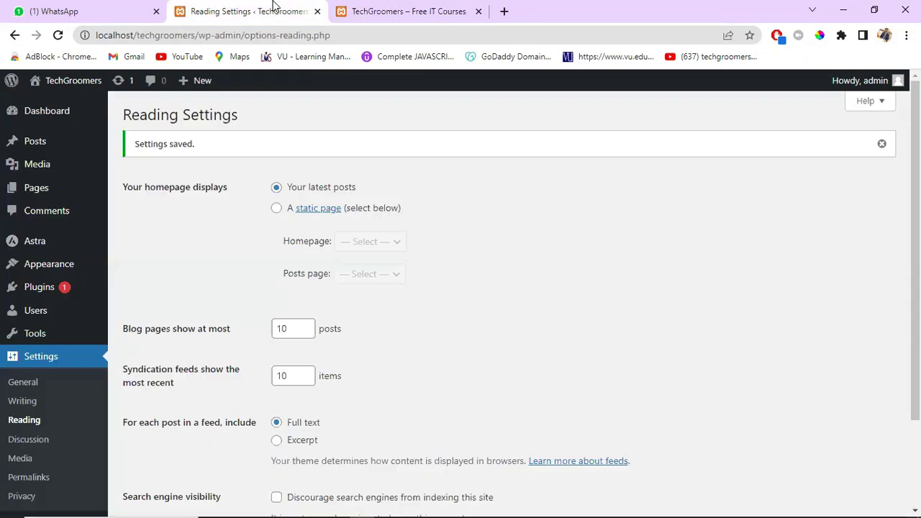
pyautogui.click(277, 212)
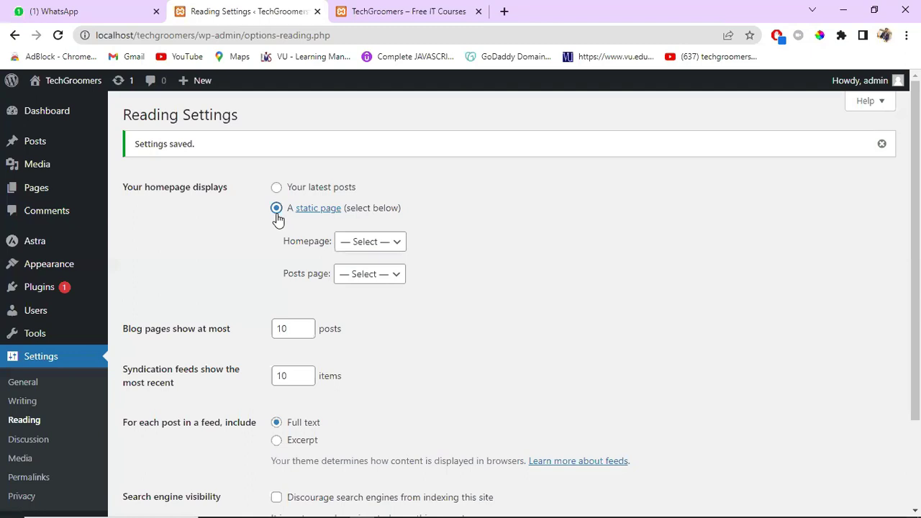
pyautogui.click(400, 247)
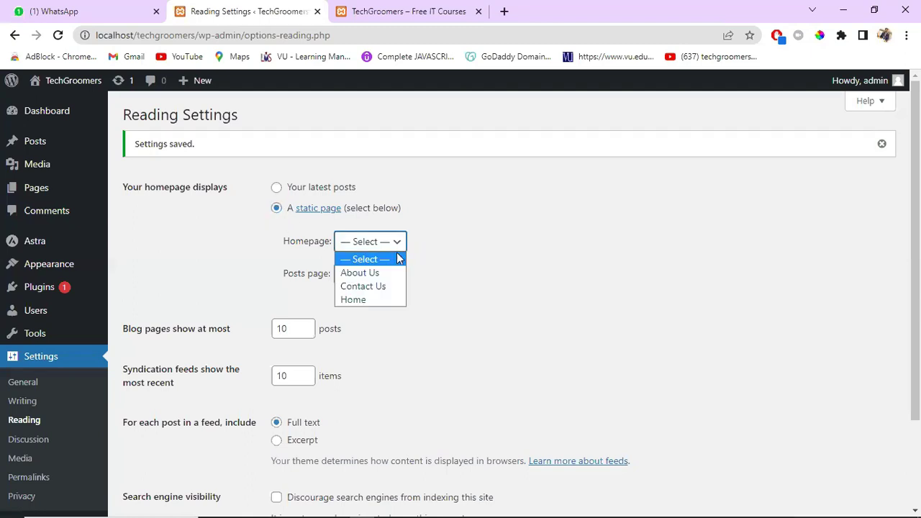
pyautogui.click(265, 247)
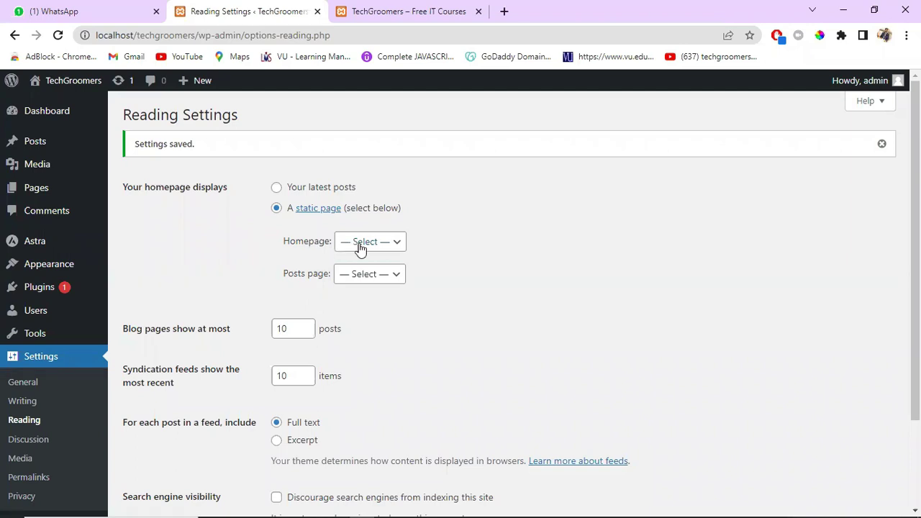
pyautogui.click(389, 243)
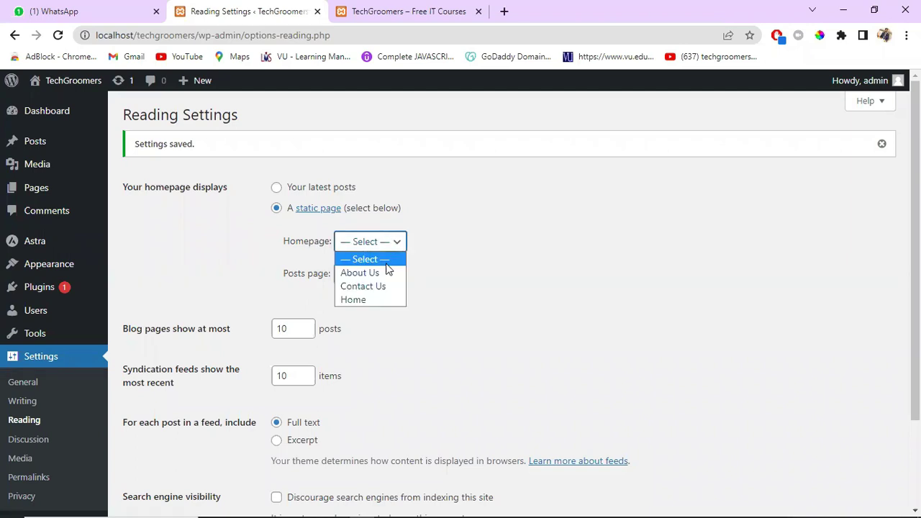
pyautogui.click(377, 301)
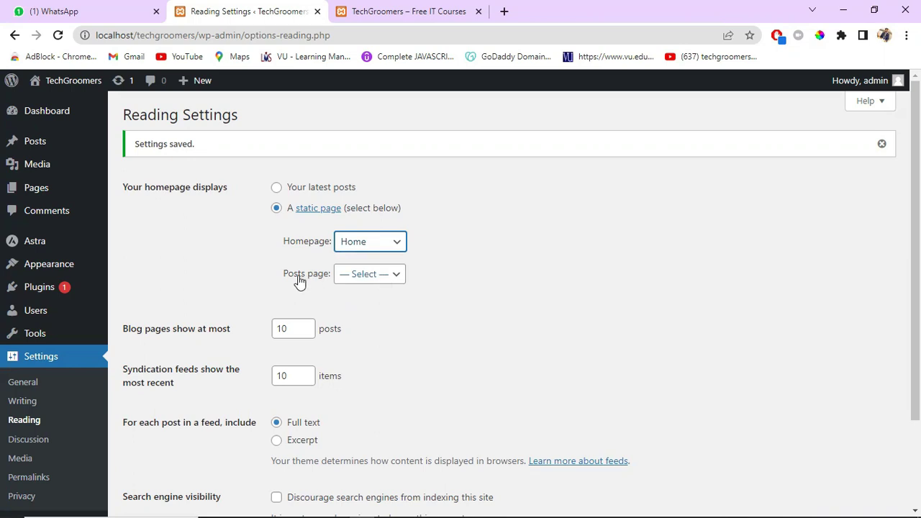
# Step: Choose Home as the Posts page as well and save the Reading settings
pyautogui.click(397, 283)
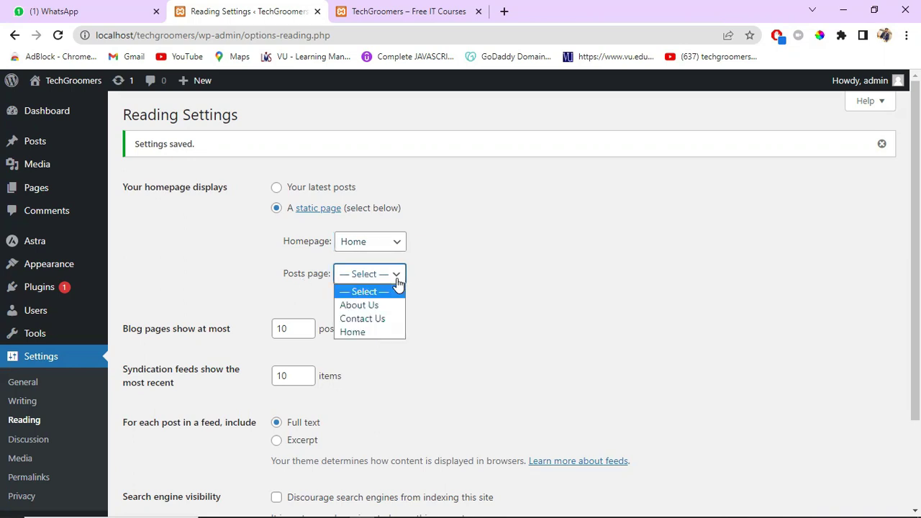
pyautogui.click(381, 334)
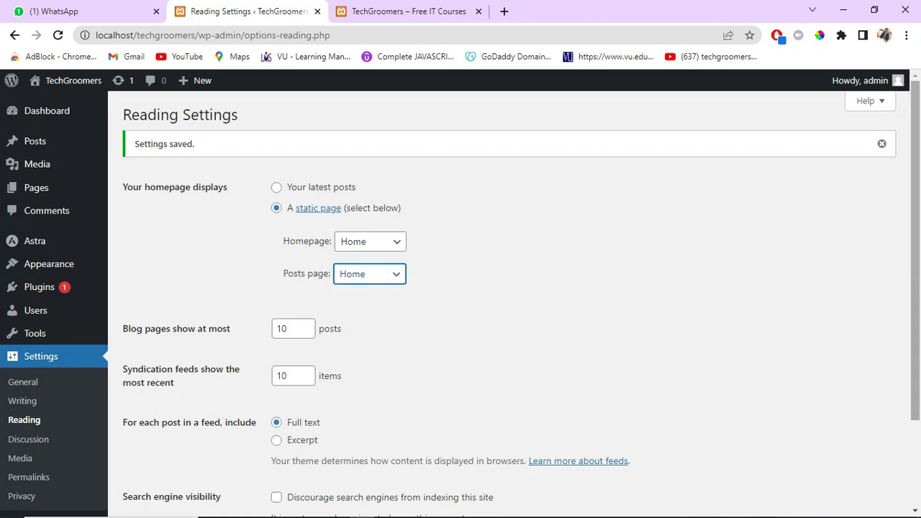
pyautogui.scroll(-2, 915, 252)
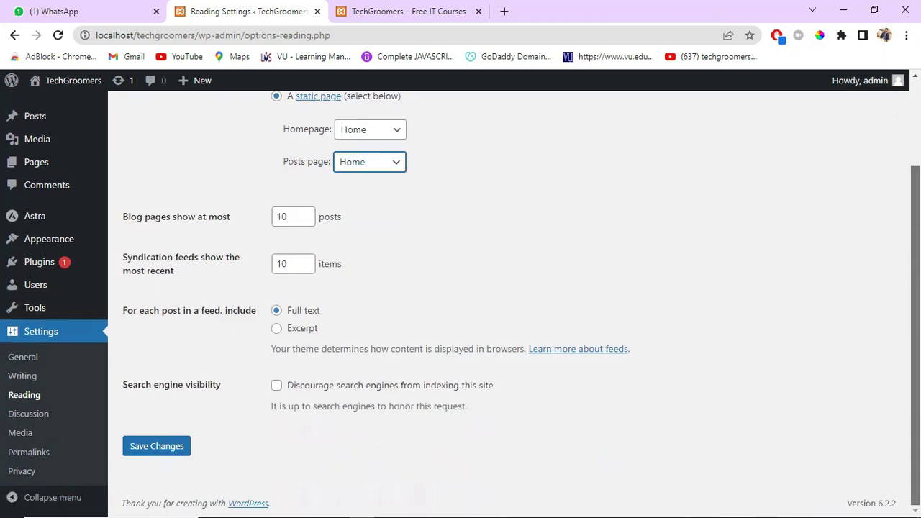
pyautogui.click(176, 456)
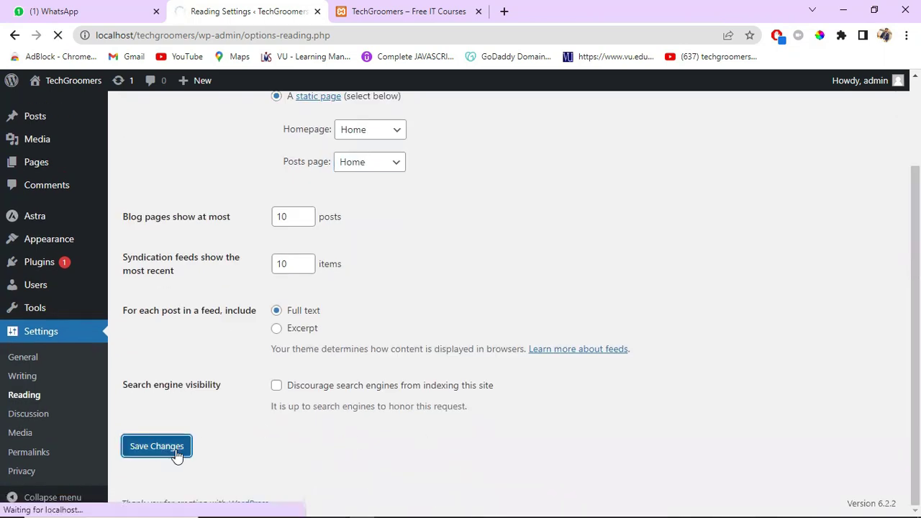
# Step: Reload the live site in its own tab and examine the opening text of the front page
pyautogui.click(379, 6)
pyautogui.click(60, 38)
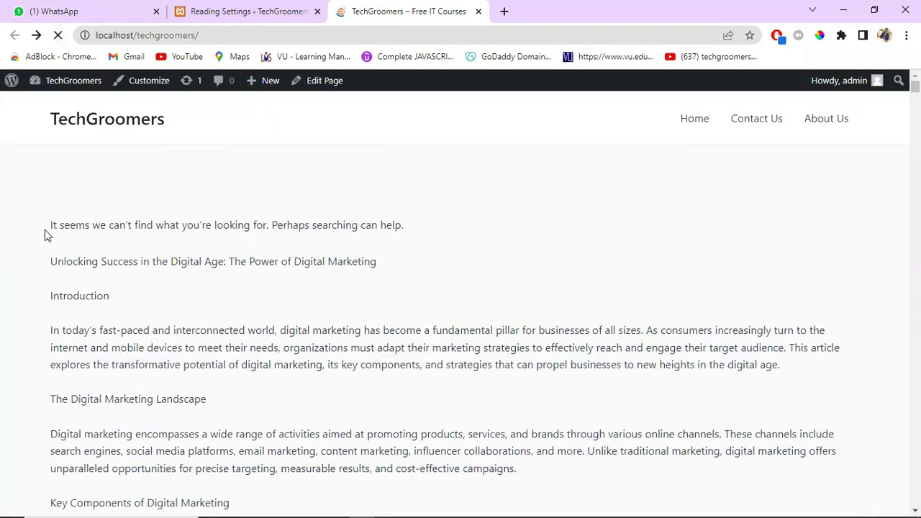
pyautogui.moveTo(50, 230); pyautogui.dragTo(333, 467)
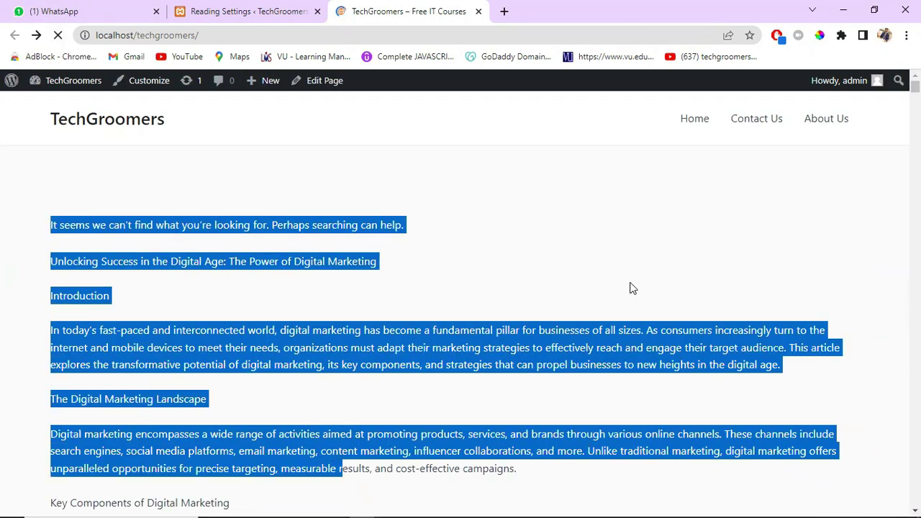
pyautogui.click(145, 238)
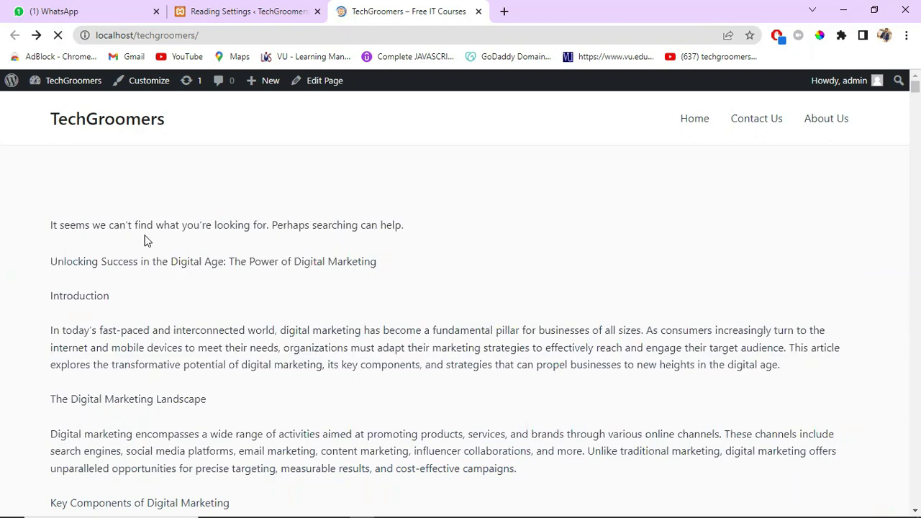
pyautogui.moveTo(56, 225); pyautogui.dragTo(110, 298)
pyautogui.click(44, 215)
pyautogui.moveTo(45, 214); pyautogui.dragTo(316, 365)
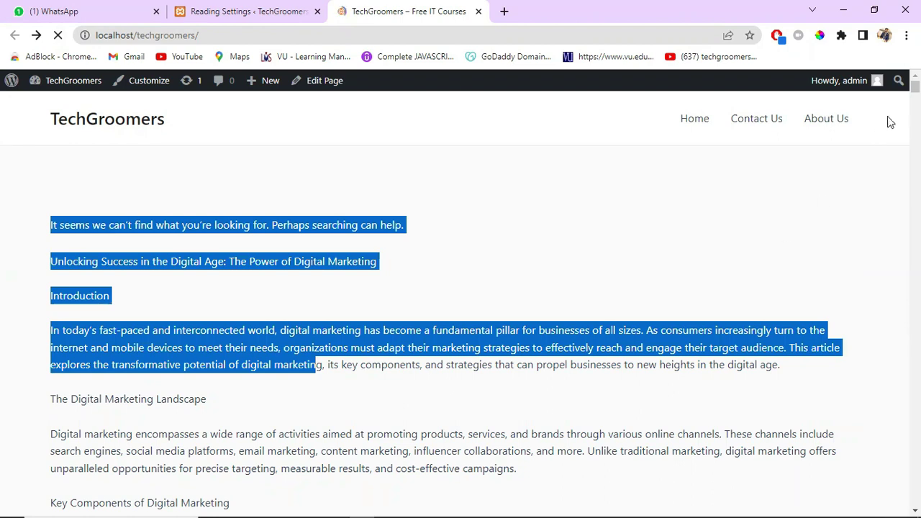
pyautogui.moveTo(915, 86); pyautogui.dragTo(915, 87)
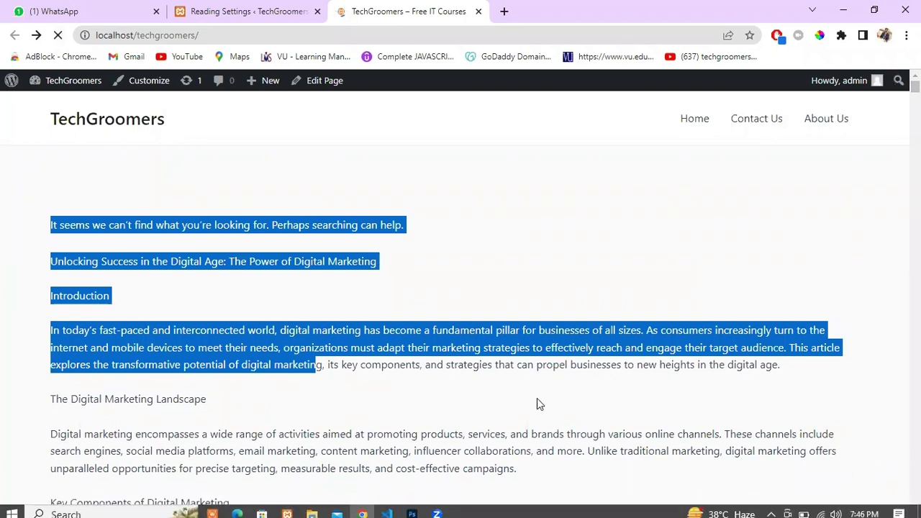
# Step: Examine the rest of the front page, from the article through its comments and comment form to the content that follows
pyautogui.scroll(-1, 534, 399)
pyautogui.scroll(-3, 532, 401)
pyautogui.scroll(-5, 158, 382)
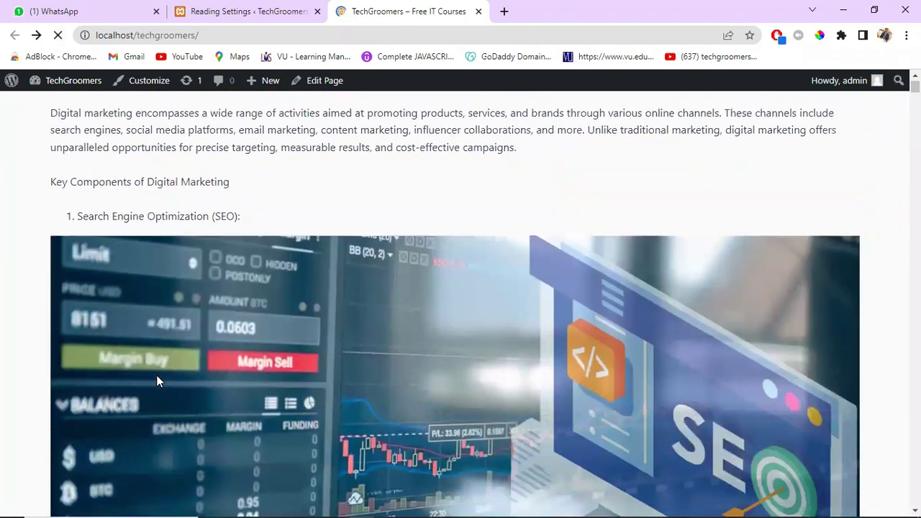
pyautogui.scroll(-2, 156, 383)
pyautogui.scroll(-5, 152, 386)
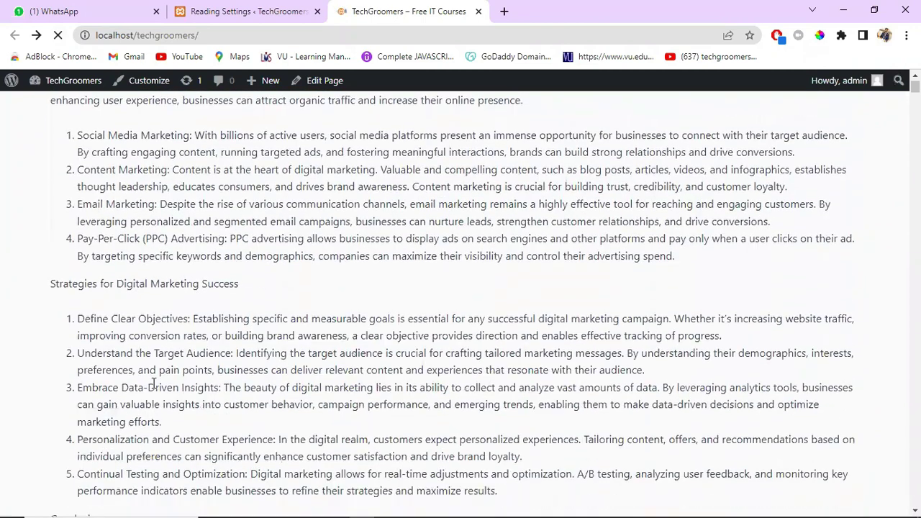
pyautogui.scroll(-3, 123, 381)
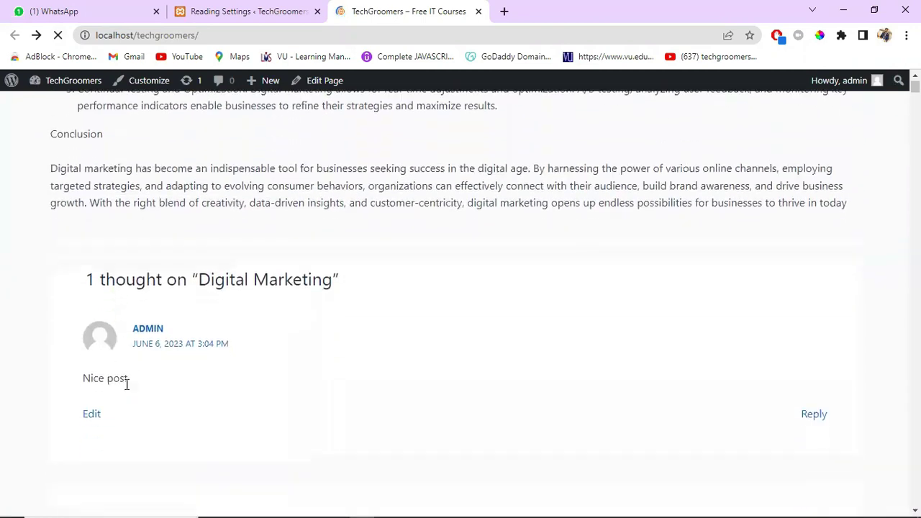
pyautogui.scroll(-6, 133, 392)
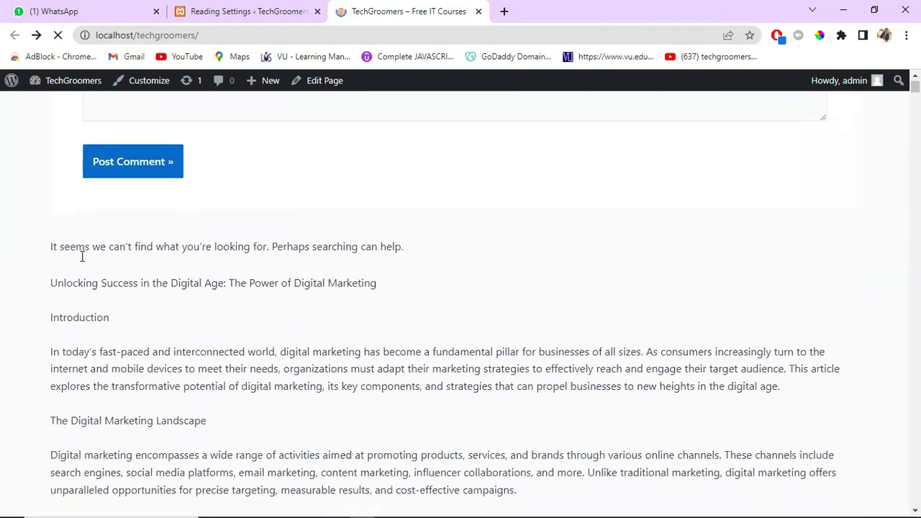
pyautogui.moveTo(50, 247); pyautogui.dragTo(368, 386)
pyautogui.click(573, 388)
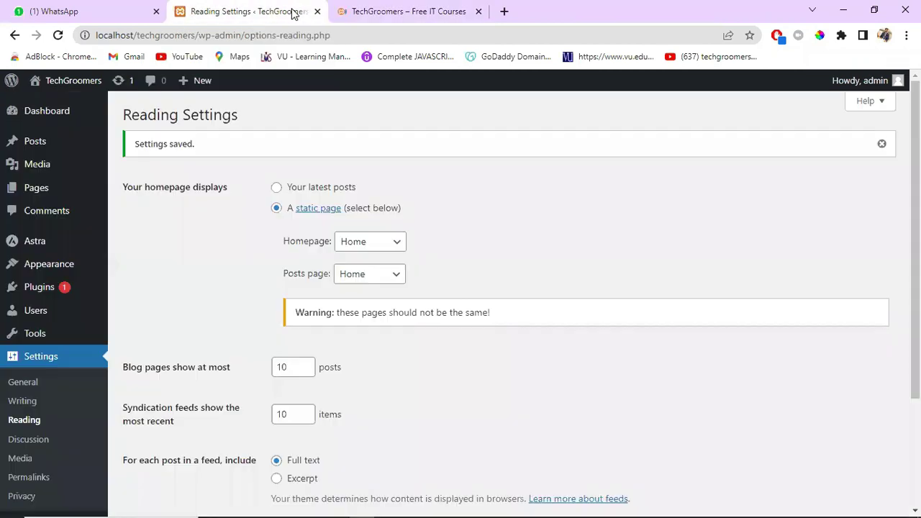
# Step: Add a new page titled Blog with no body content in the WordPress admin and publish it
pyautogui.click(295, 13)
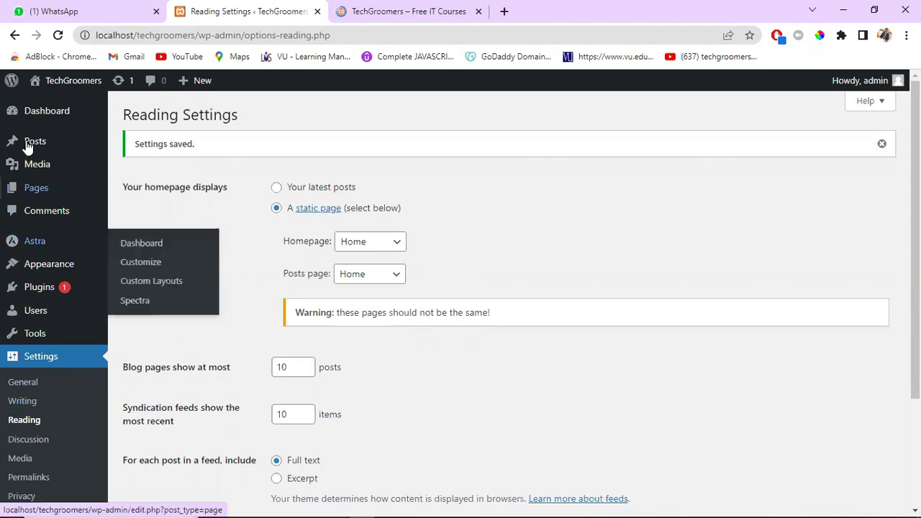
pyautogui.moveTo(64, 193)
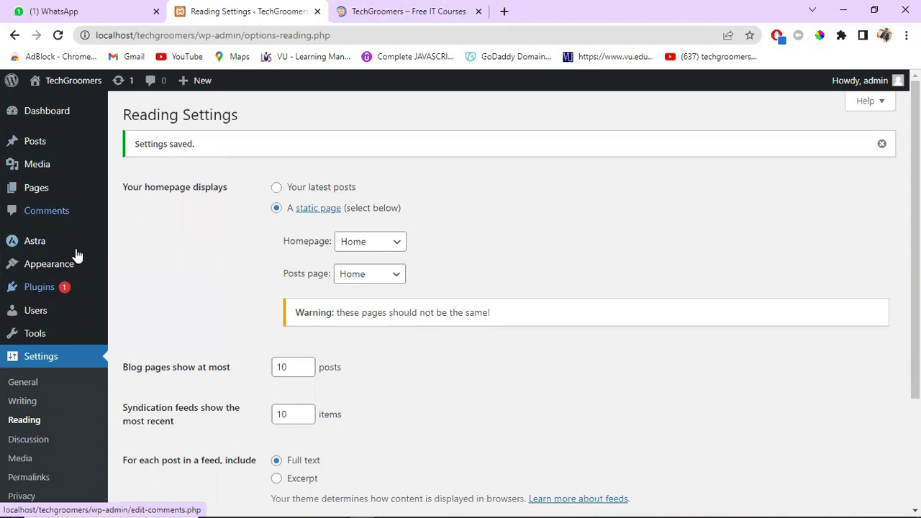
pyautogui.click(136, 190)
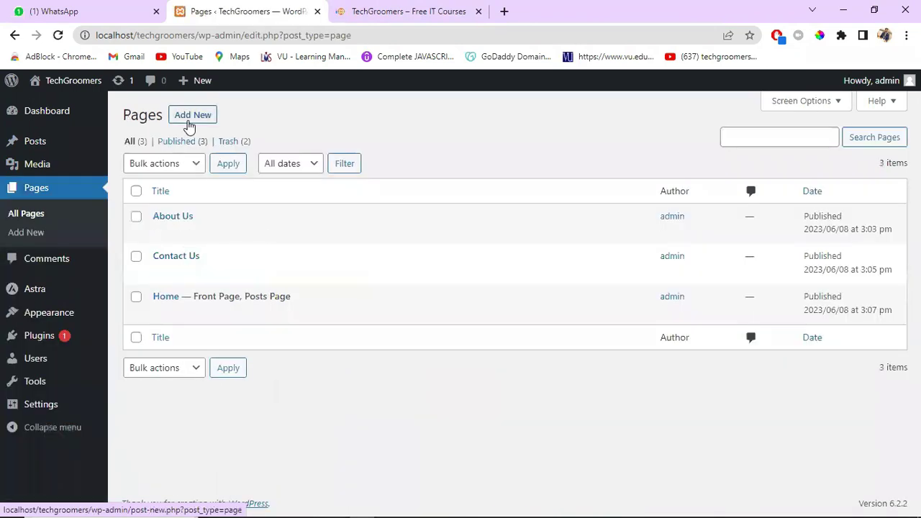
pyautogui.click(190, 123)
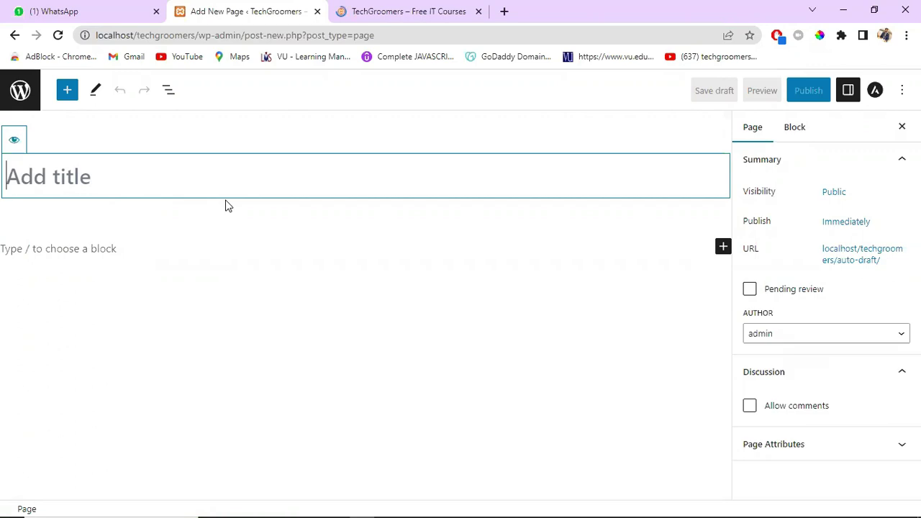
pyautogui.write('Blog')
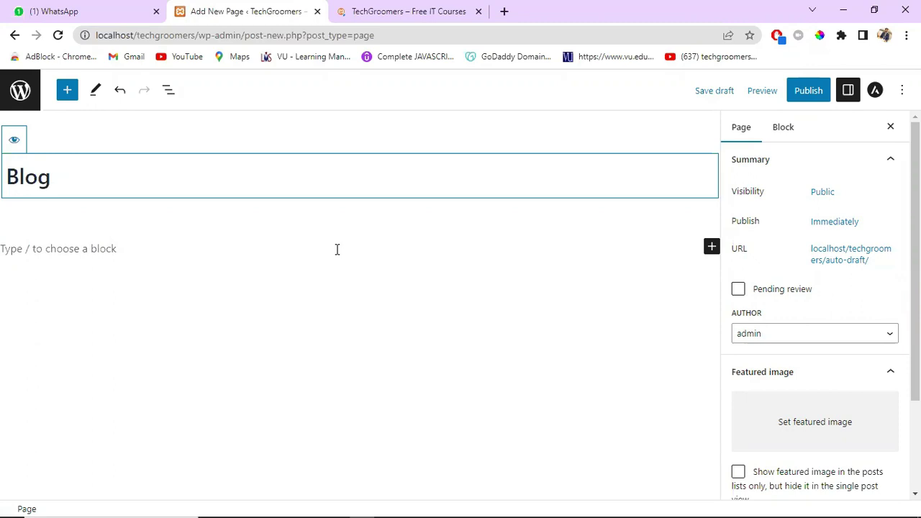
pyautogui.click(93, 250)
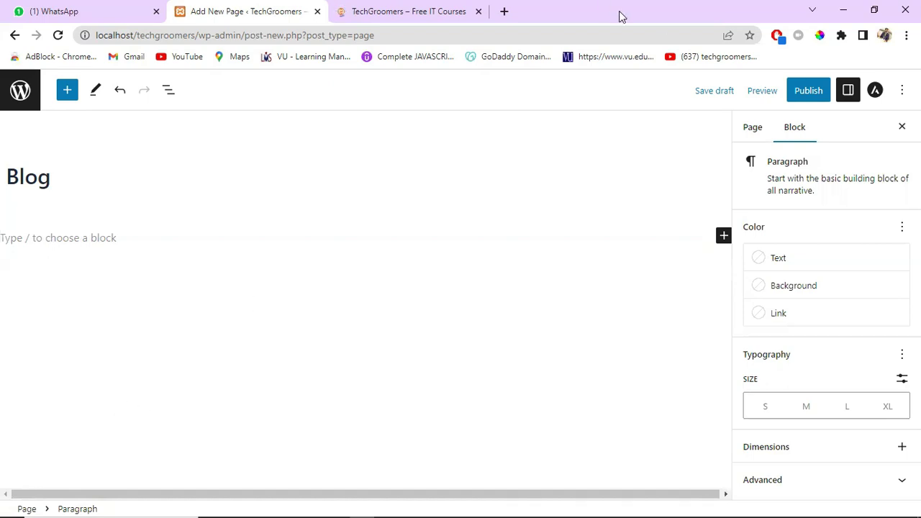
pyautogui.click(806, 92)
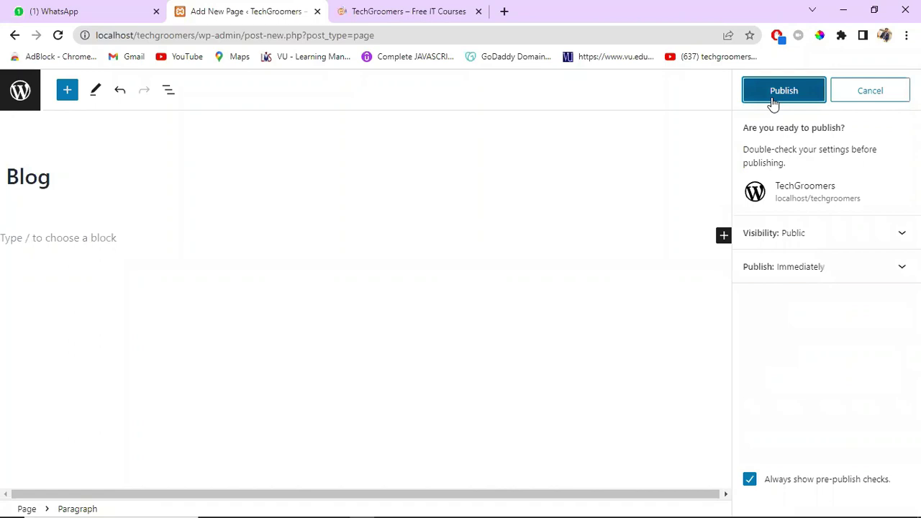
pyautogui.click(772, 103)
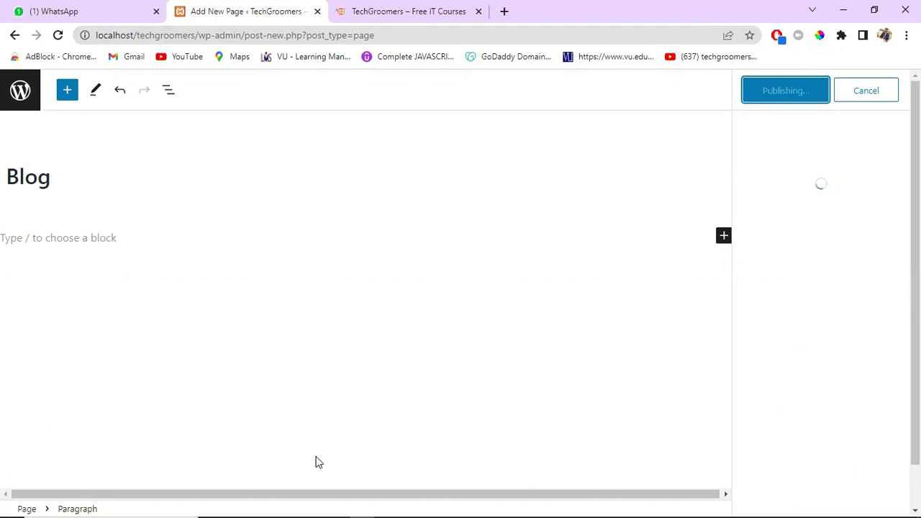
# Step: Reload the live site and leave the Blog page's editor for the list of all pages
pyautogui.click(411, 8)
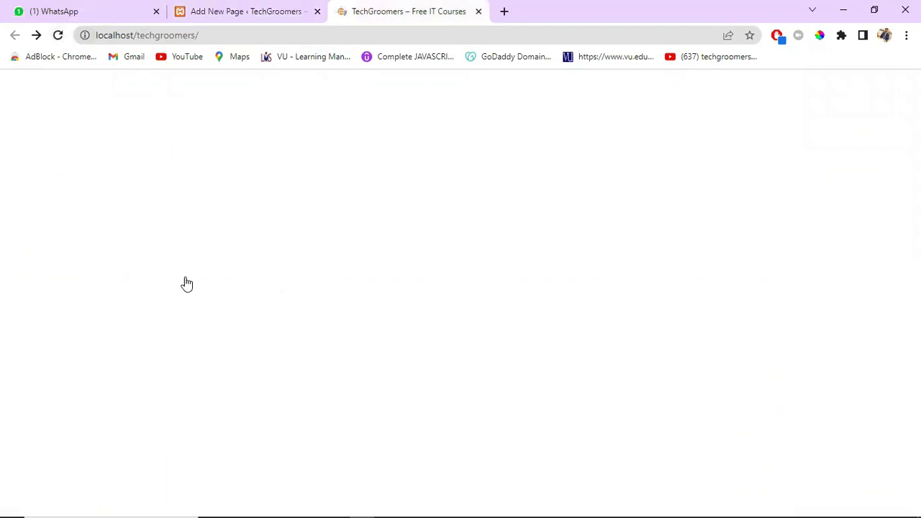
pyautogui.click(59, 36)
pyautogui.click(219, 13)
pyautogui.click(22, 93)
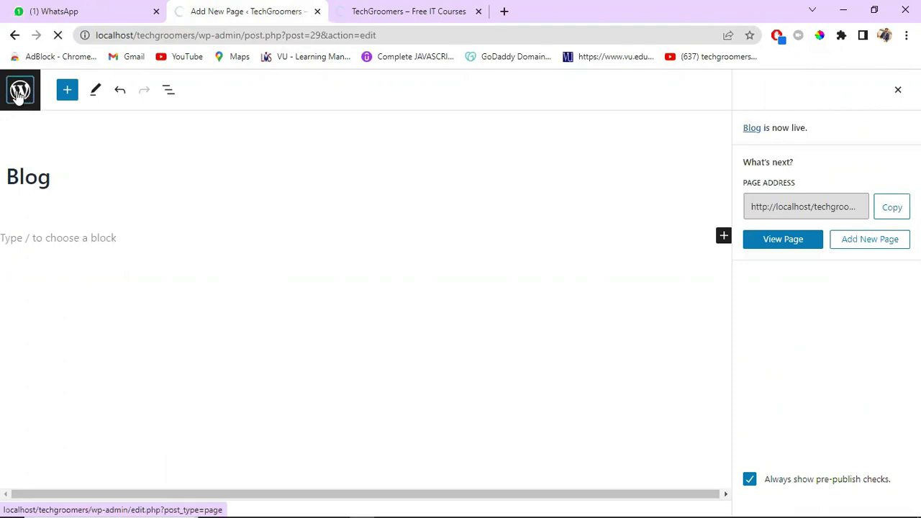
pyautogui.click(380, 14)
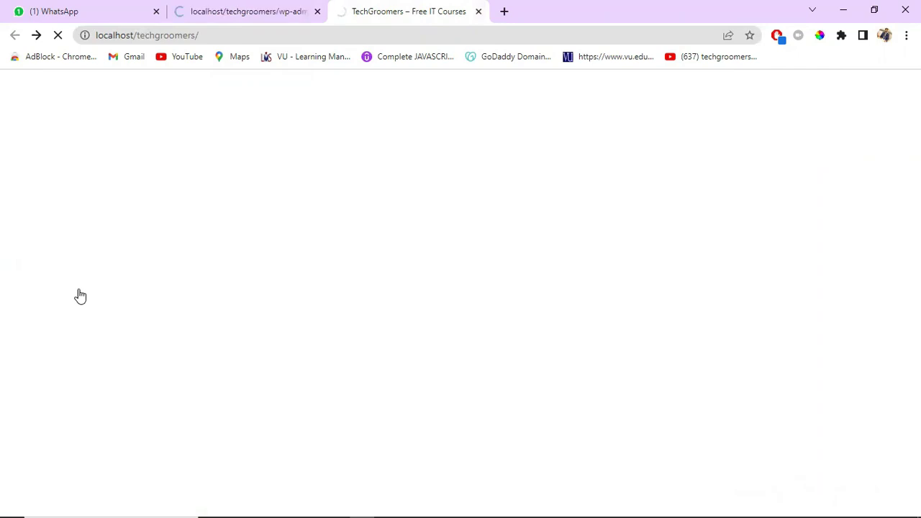
pyautogui.click(252, 12)
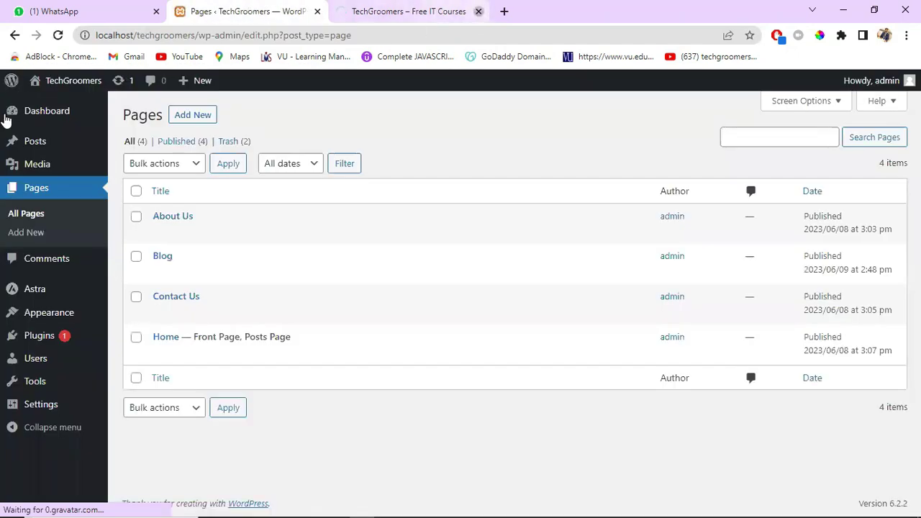
# Step: Open the live site in a new tab and examine the front page's opening text and article content
pyautogui.moveTo(74, 84)
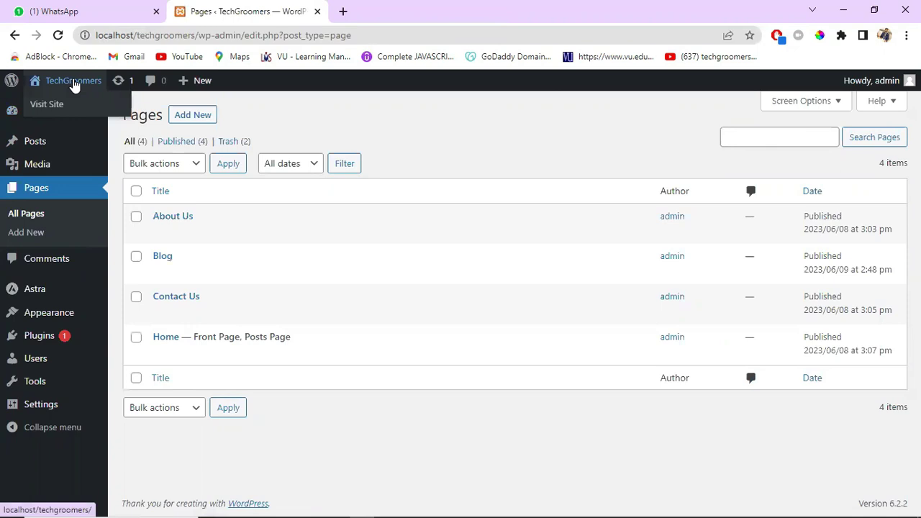
pyautogui.rightClick(82, 110)
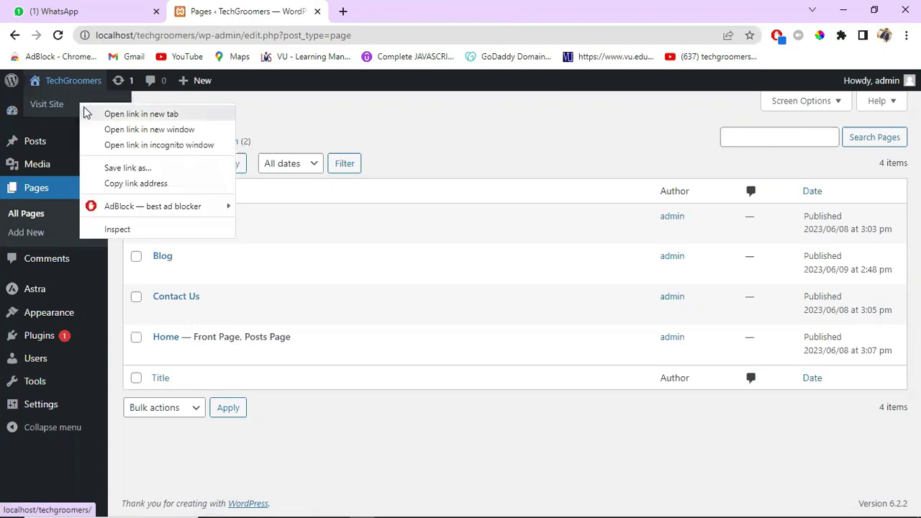
pyautogui.click(131, 115)
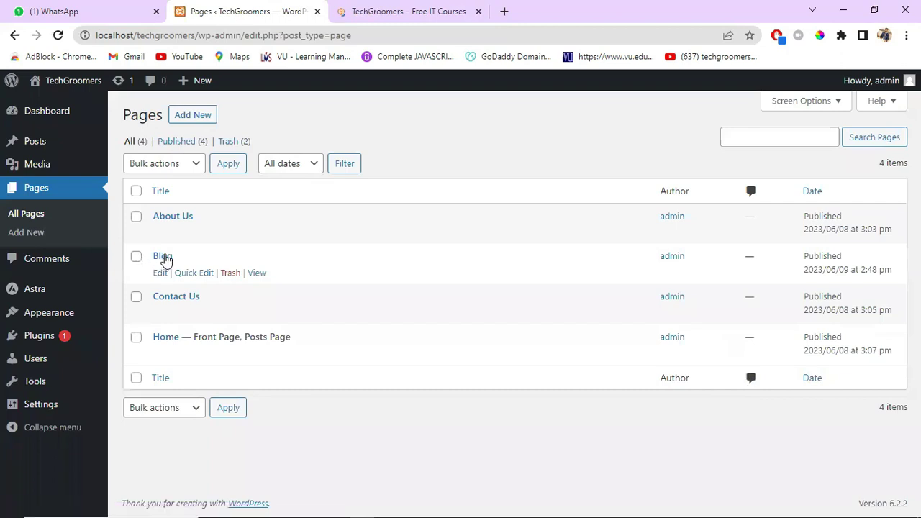
pyautogui.click(422, 12)
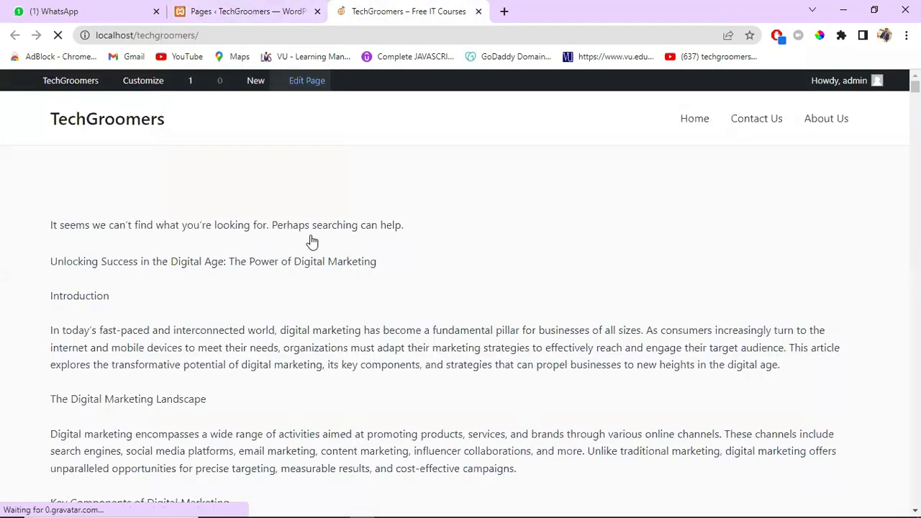
pyautogui.scroll(-2, 310, 240)
pyautogui.scroll(-7, 312, 240)
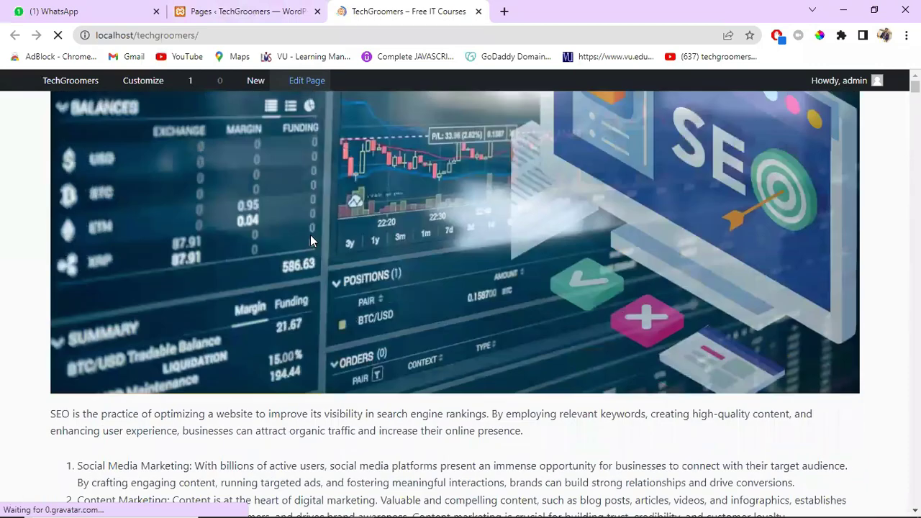
pyautogui.scroll(5, 310, 237)
pyautogui.scroll(4, 310, 241)
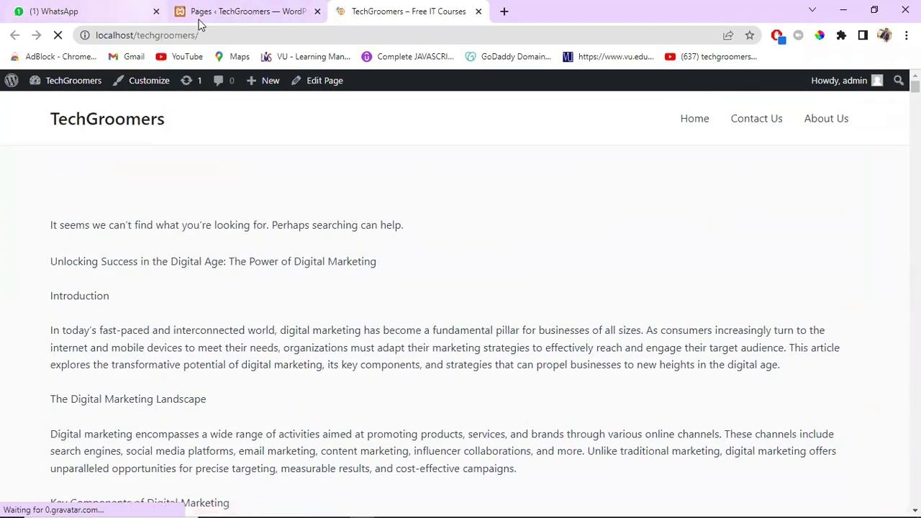
# Step: Open the Reading settings in the WordPress admin and set the Posts page to Blog
pyautogui.click(212, 16)
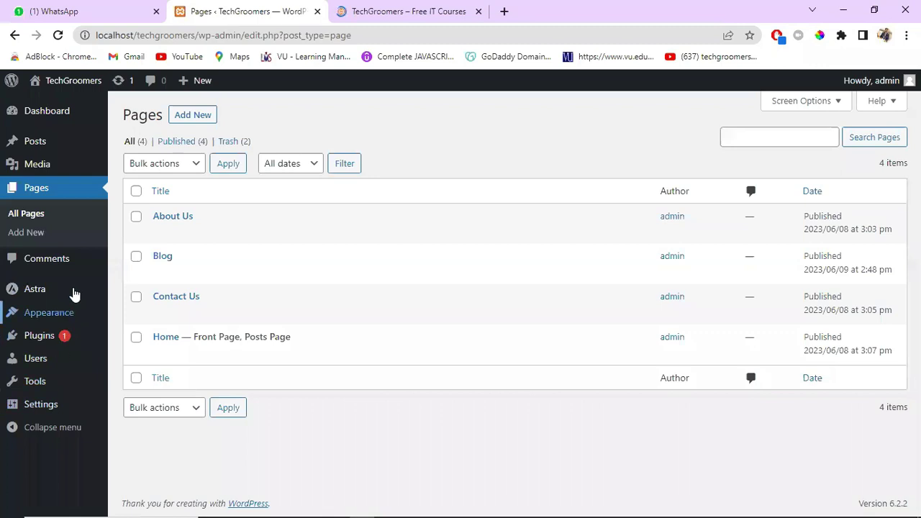
pyautogui.moveTo(54, 409)
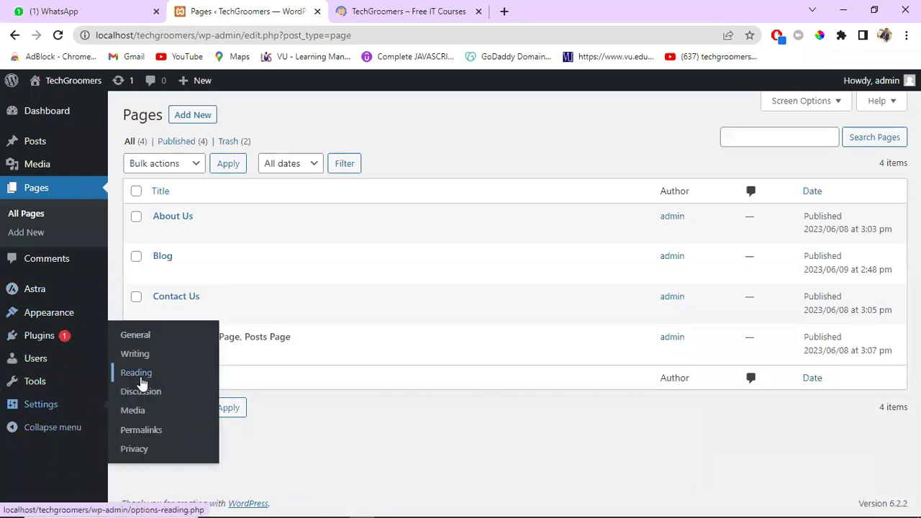
pyautogui.click(141, 381)
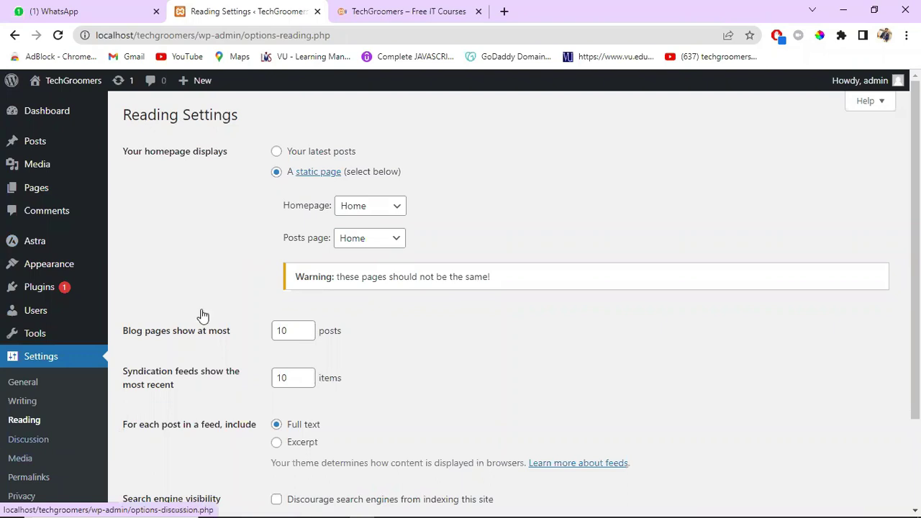
pyautogui.click(426, 9)
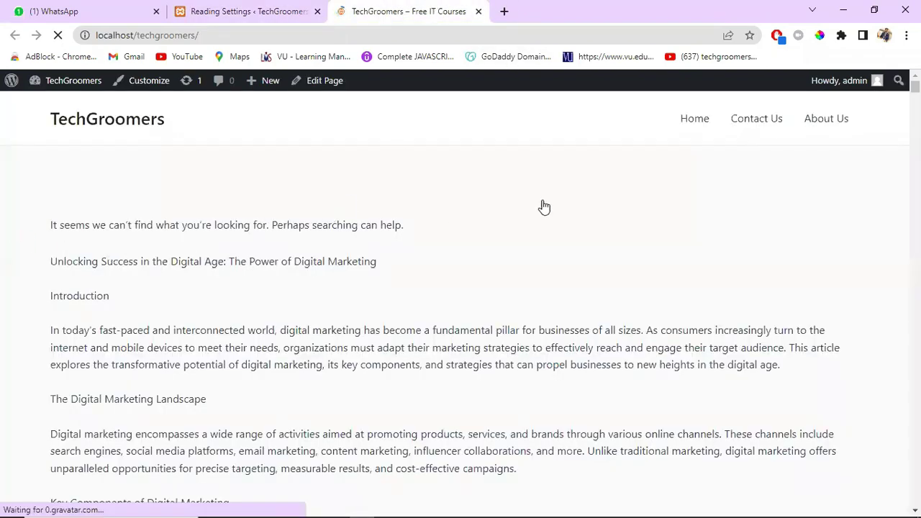
pyautogui.click(262, 9)
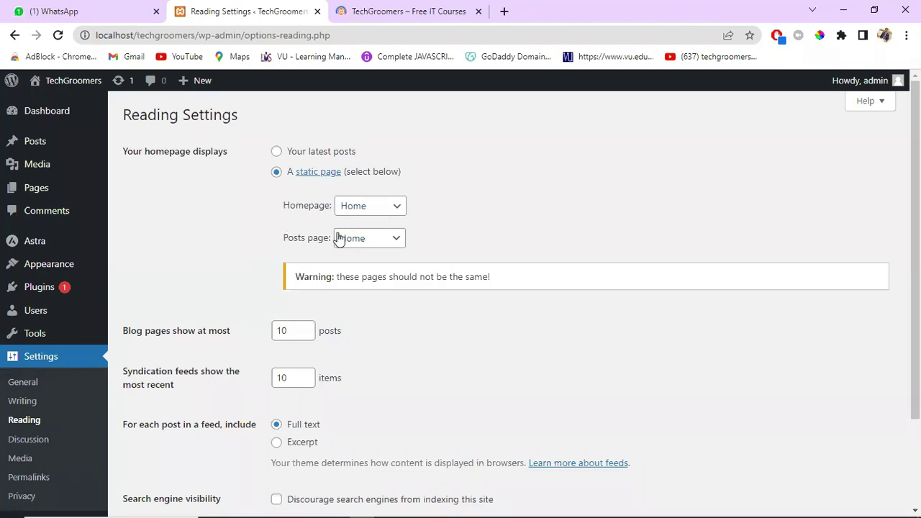
pyautogui.click(386, 238)
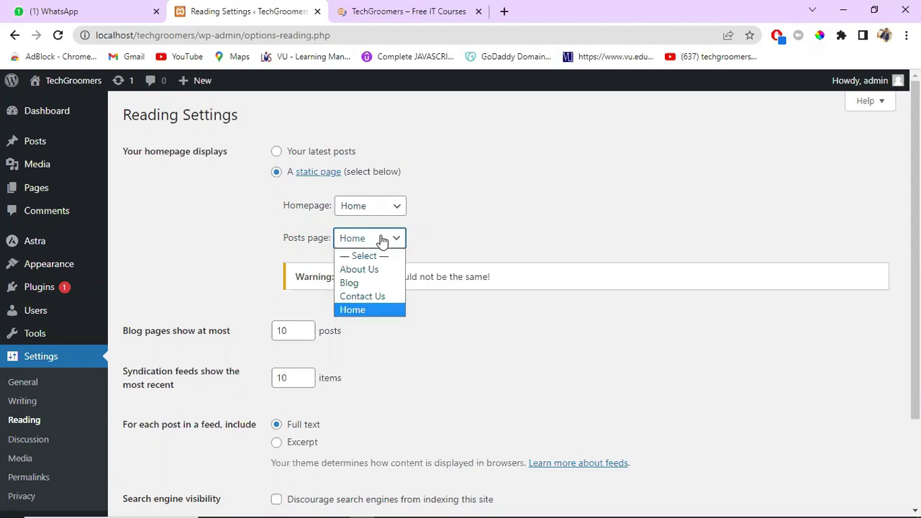
pyautogui.click(379, 285)
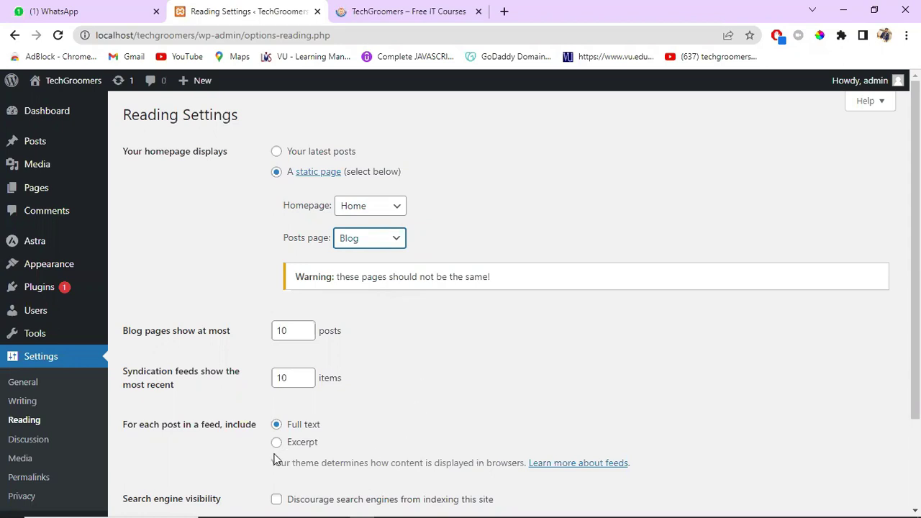
# Step: Set each post in a feed to include only the Excerpt and save the Reading settings
pyautogui.moveTo(124, 429); pyautogui.dragTo(255, 437)
pyautogui.click(304, 425)
pyautogui.scroll(-2, 436, 389)
pyautogui.click(159, 452)
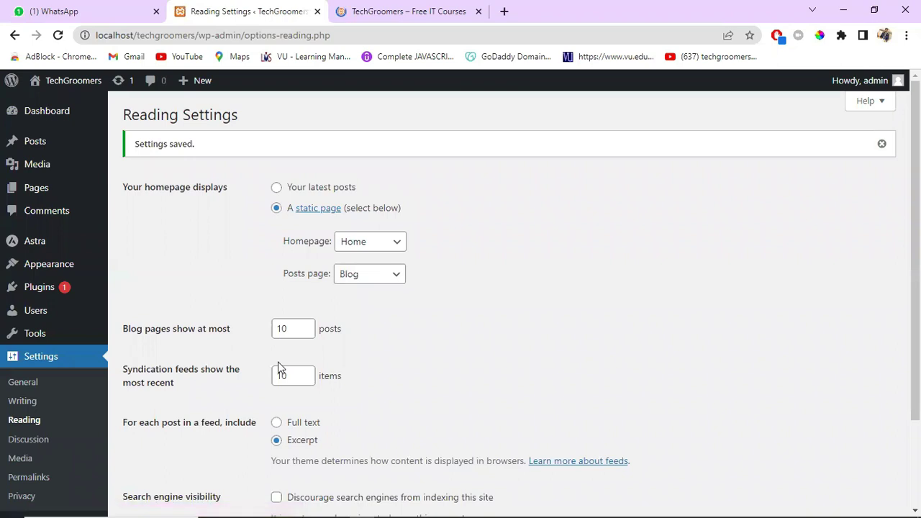
# Step: Close the old live-site tab, open the site again in a new tab, and examine and reload its homepage
pyautogui.click(376, 11)
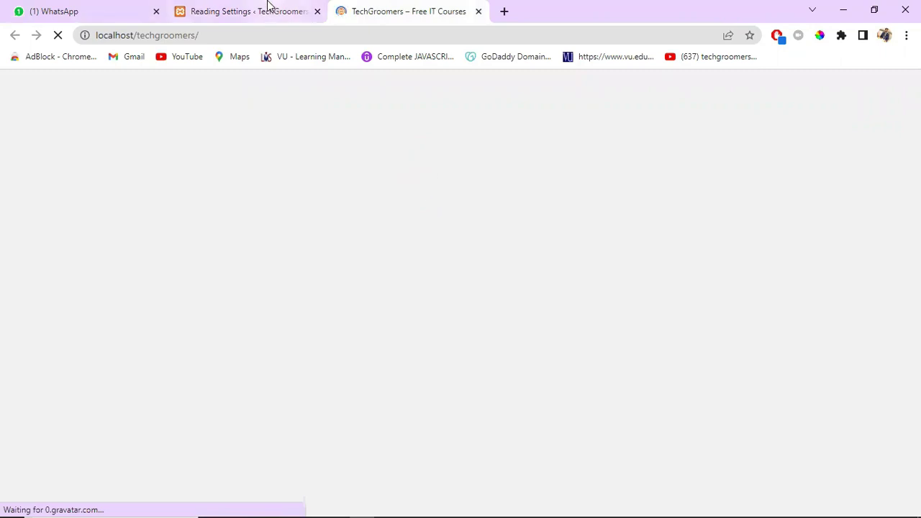
pyautogui.click(479, 11)
pyautogui.moveTo(65, 82)
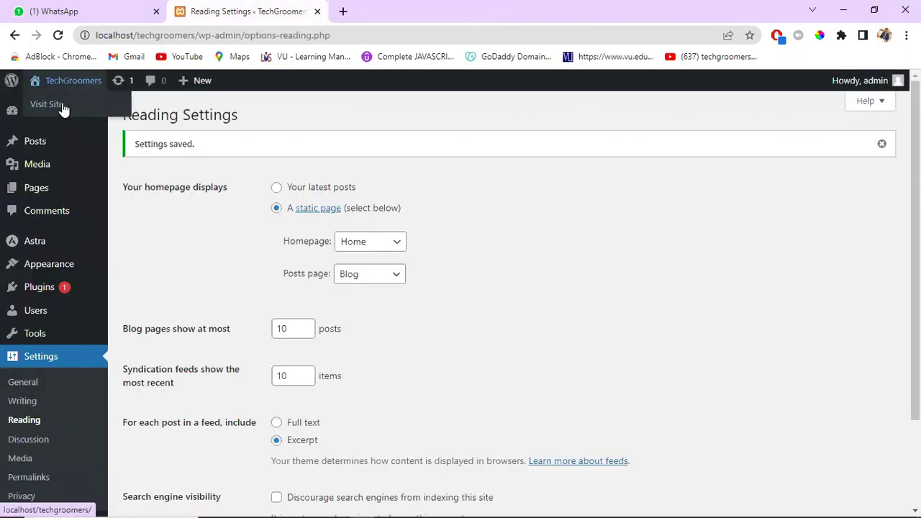
pyautogui.moveTo(374, 23); pyautogui.dragTo(391, 10)
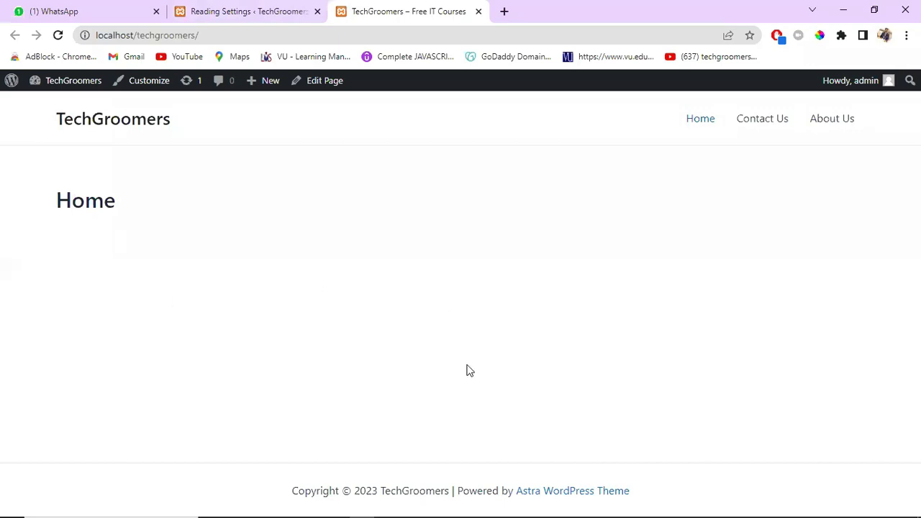
pyautogui.moveTo(121, 206); pyautogui.dragTo(11, 195)
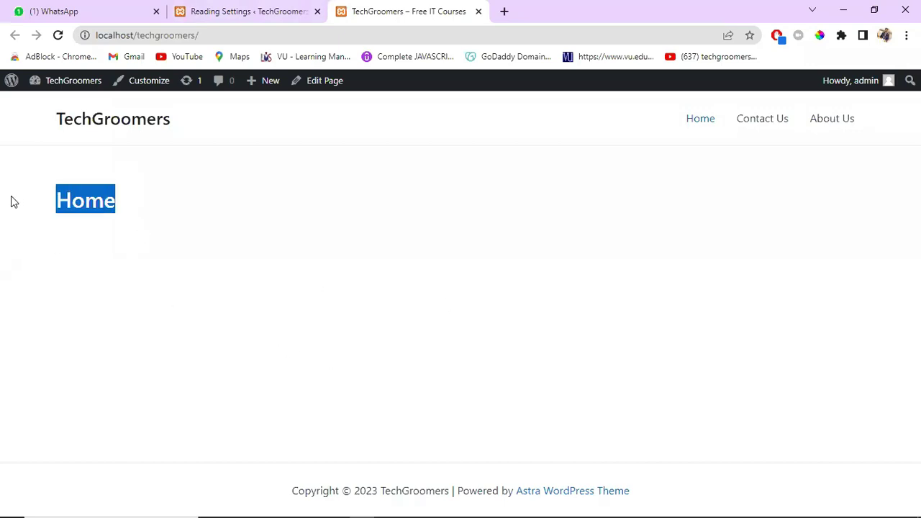
pyautogui.click(172, 264)
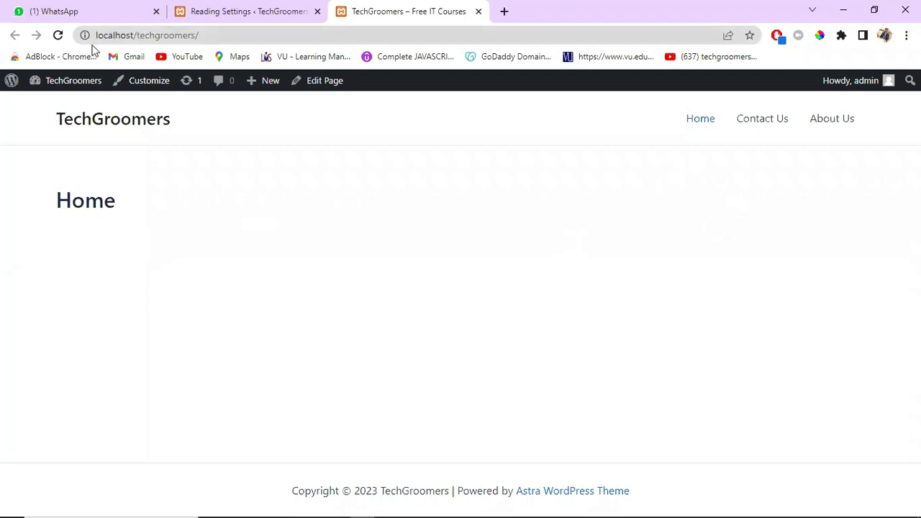
pyautogui.click(58, 35)
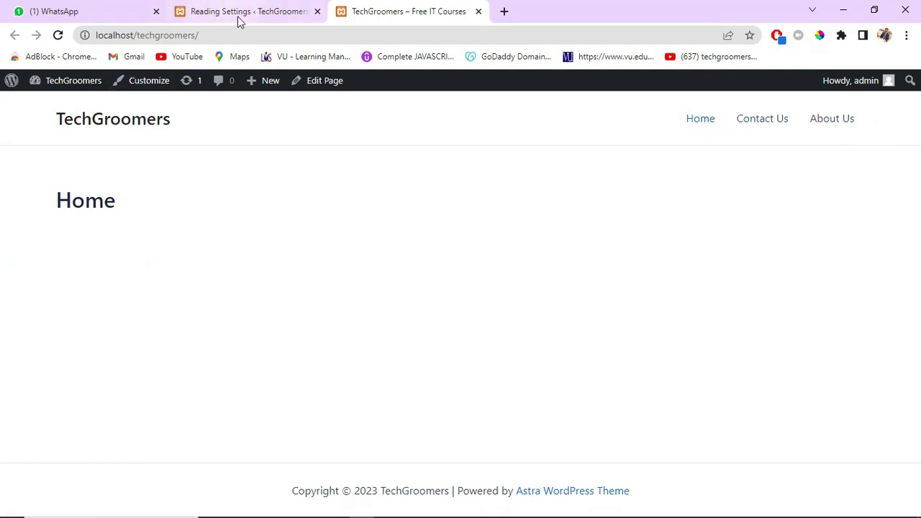
# Step: Go to localhost/techgroomers/blog and examine the posts shown on the Blog page
pyautogui.click(225, 38)
pyautogui.click(225, 38)
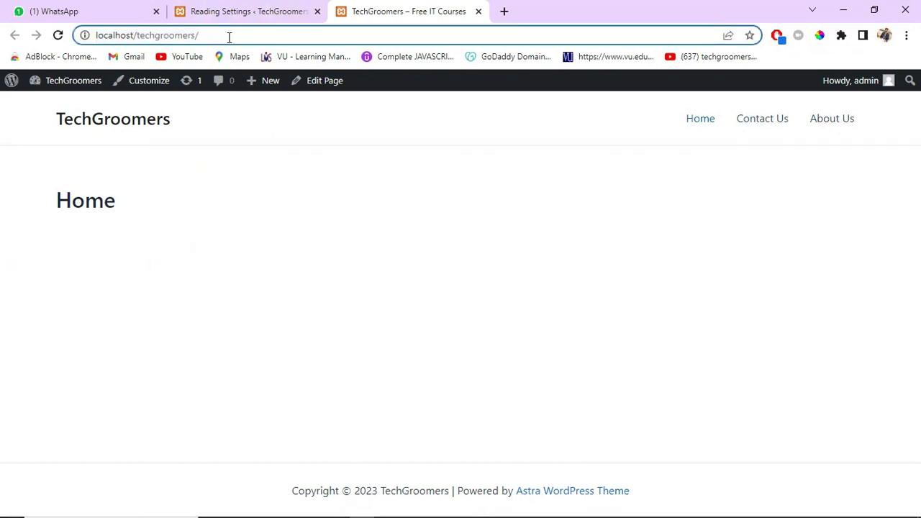
pyautogui.write('blog')
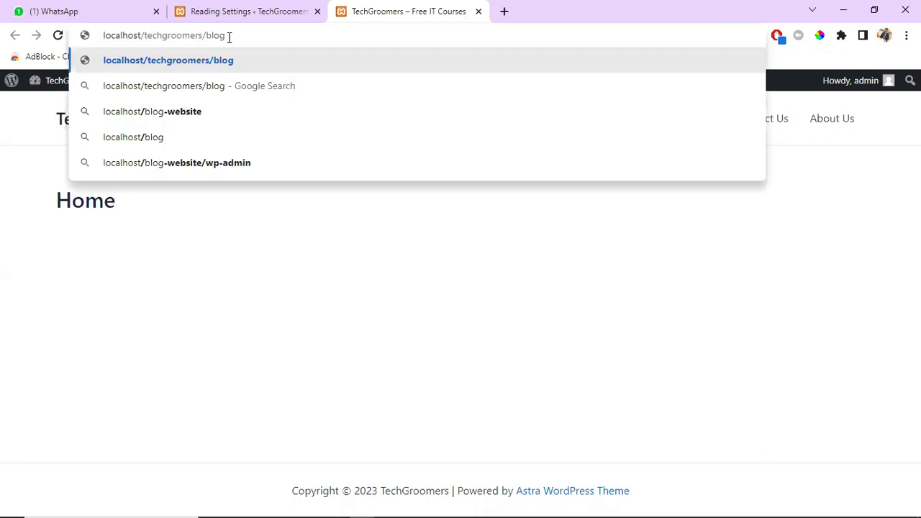
pyautogui.press('Return')
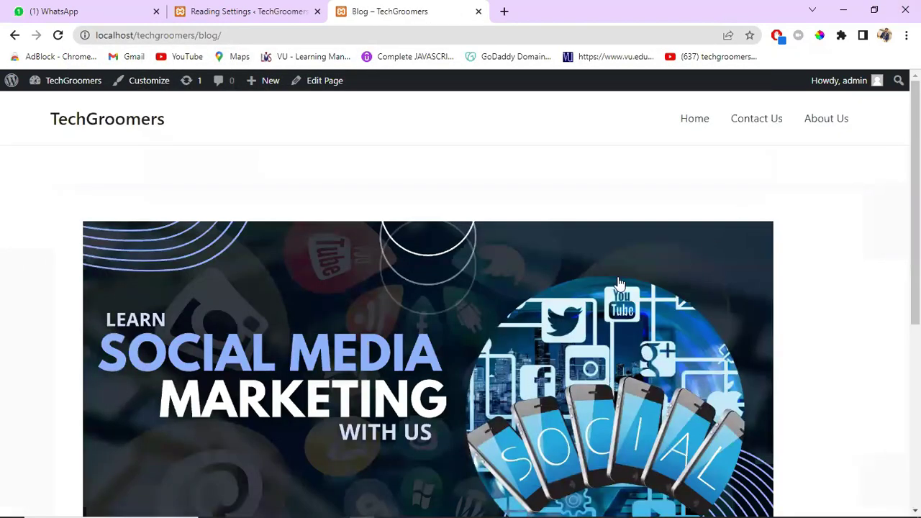
pyautogui.scroll(-5, 617, 288)
pyautogui.scroll(5, 470, 299)
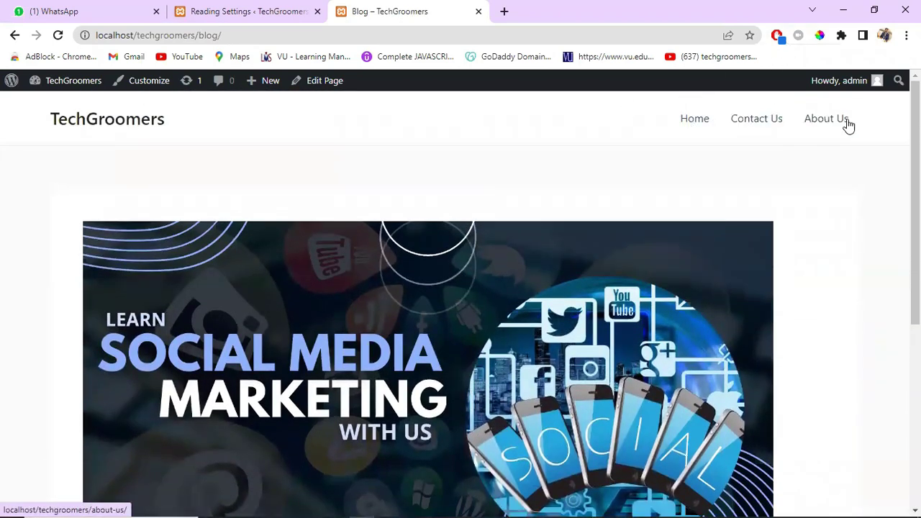
# Step: Return to the WordPress admin and open the Menus screen with the Main Menu's structure
pyautogui.click(274, 8)
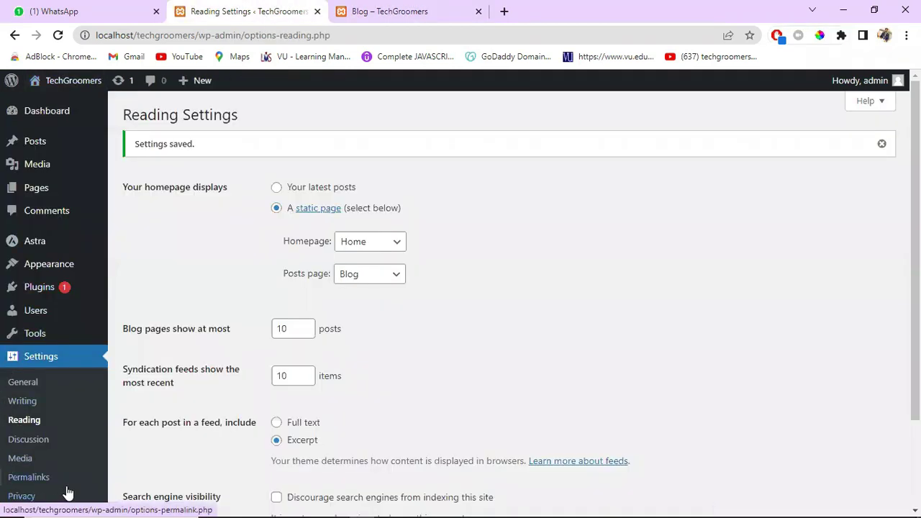
pyautogui.moveTo(74, 268)
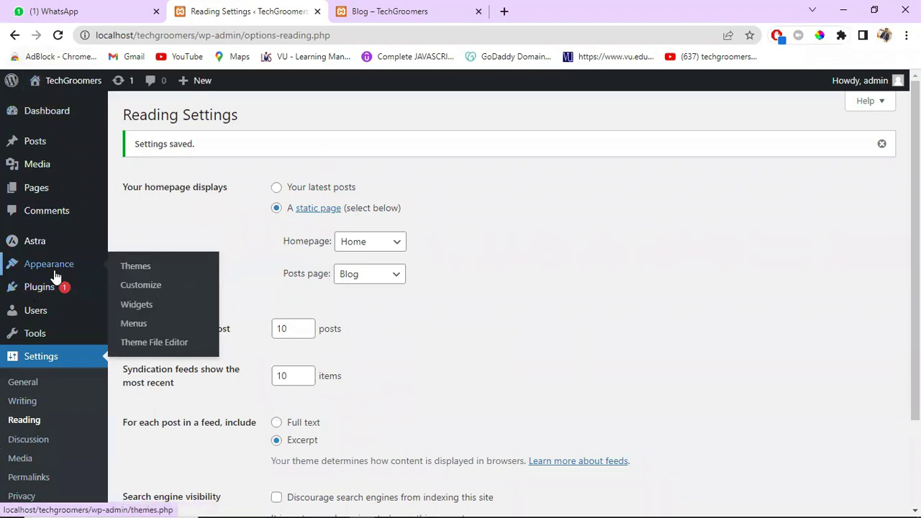
pyautogui.click(135, 324)
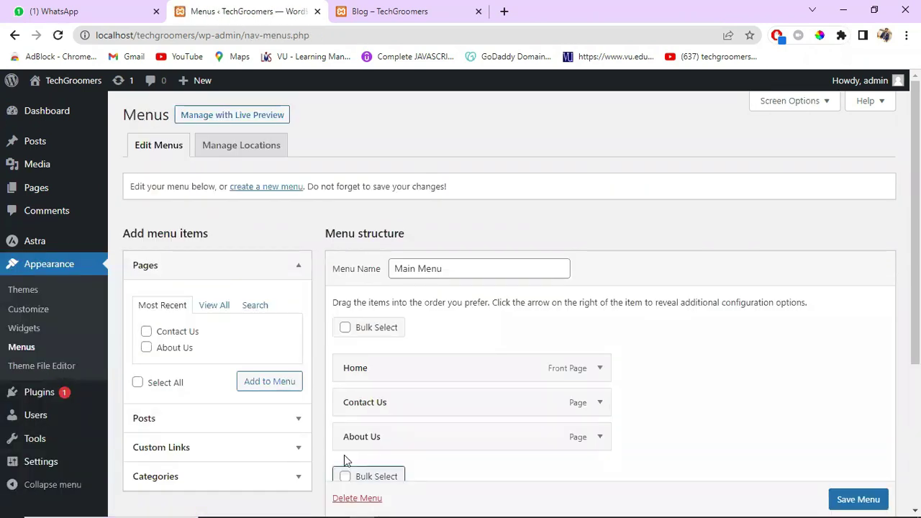
pyautogui.scroll(-1, 398, 410)
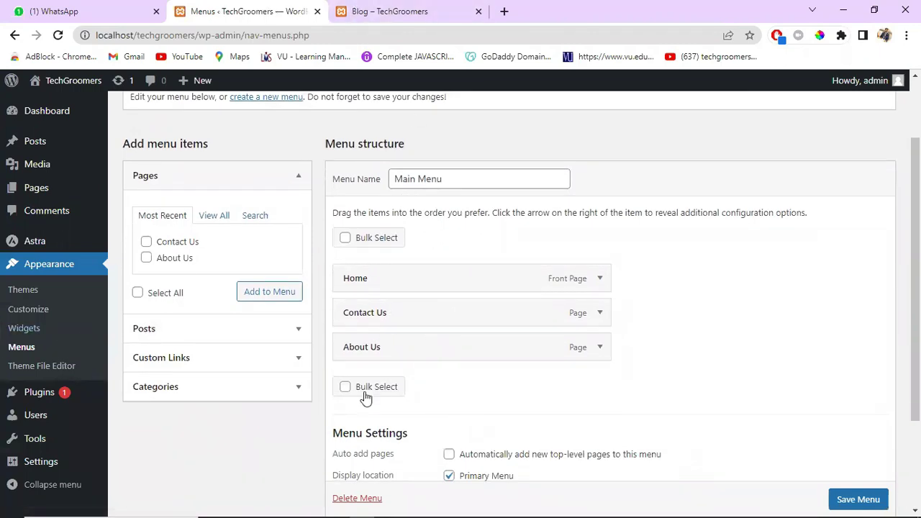
pyautogui.click(138, 294)
pyautogui.scroll(-1, 416, 287)
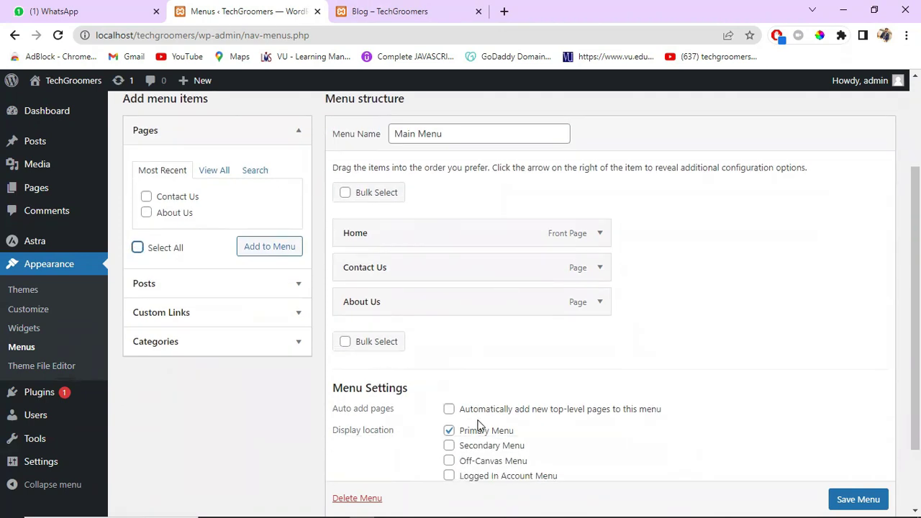
pyautogui.click(269, 252)
pyautogui.scroll(-1, 202, 202)
pyautogui.scroll(1, 215, 194)
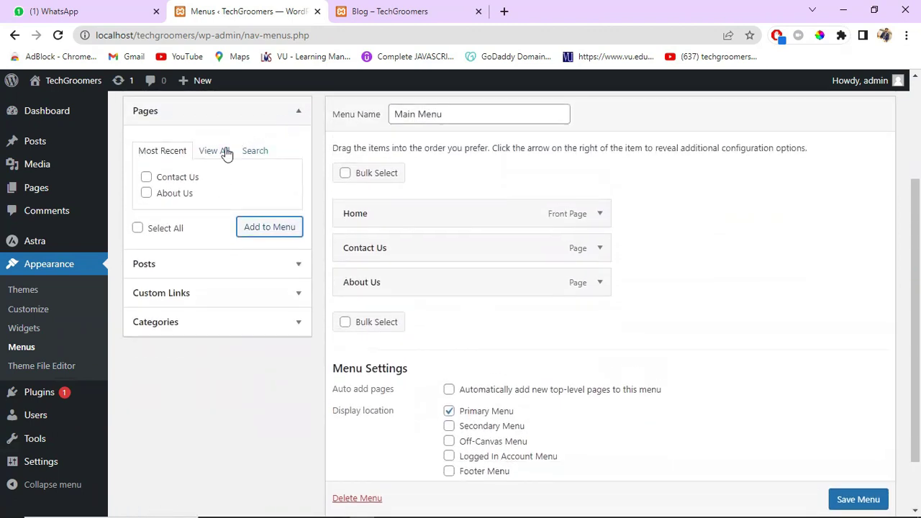
# Step: Show all available pages and add Home, Blog, About Us and Contact Us to the Main Menu
pyautogui.click(215, 151)
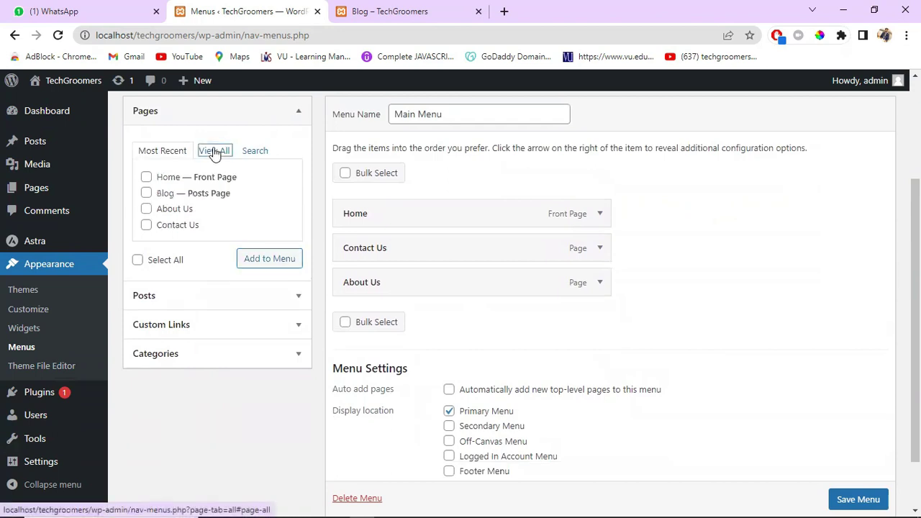
pyautogui.click(146, 177)
pyautogui.click(146, 193)
pyautogui.click(146, 208)
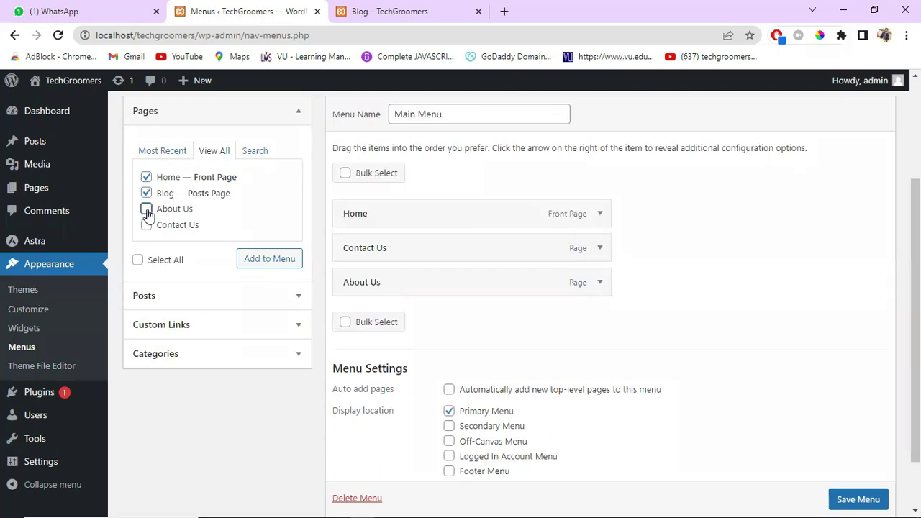
pyautogui.click(146, 225)
pyautogui.click(285, 262)
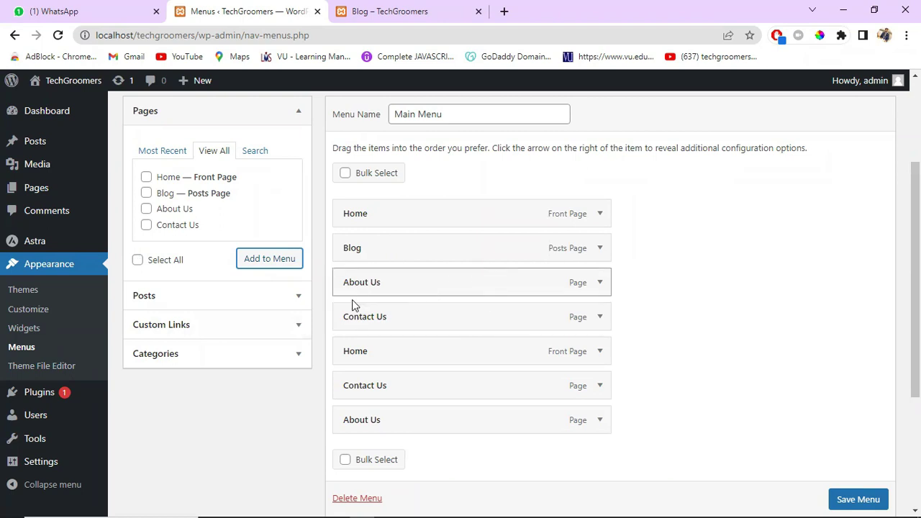
# Step: Remove the duplicate About Us, Contact Us and Home items from the Main Menu, then save the menu
pyautogui.click(601, 283)
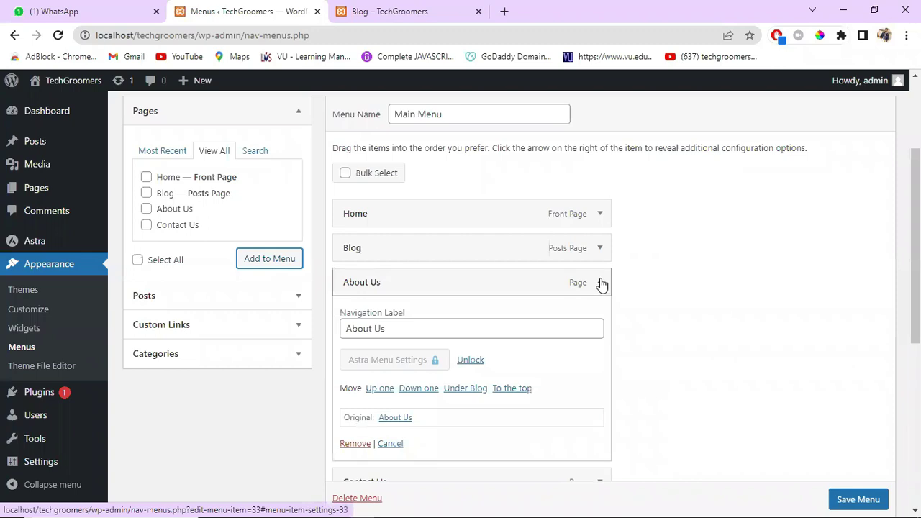
pyautogui.click(354, 443)
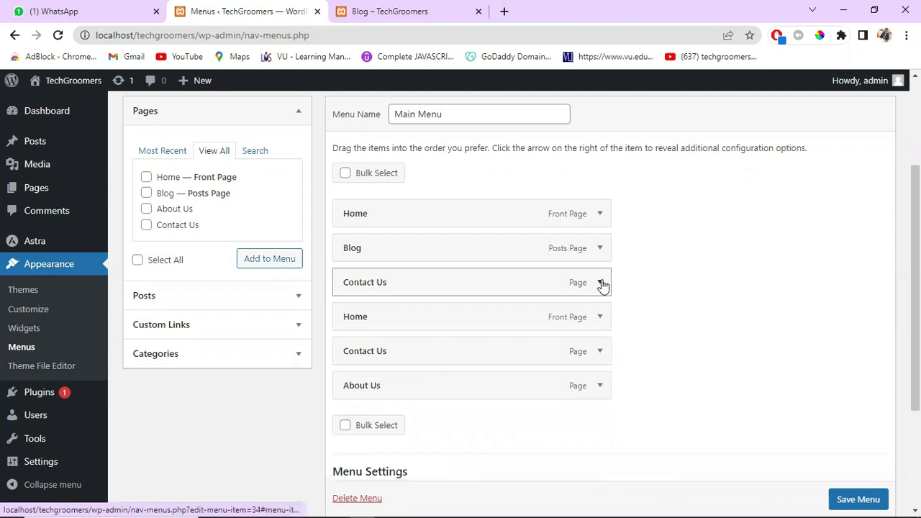
pyautogui.click(601, 283)
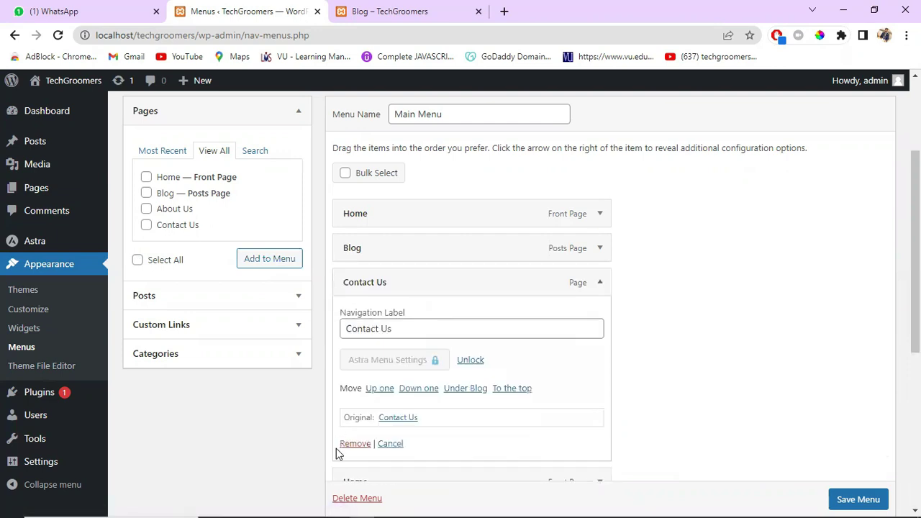
pyautogui.click(348, 445)
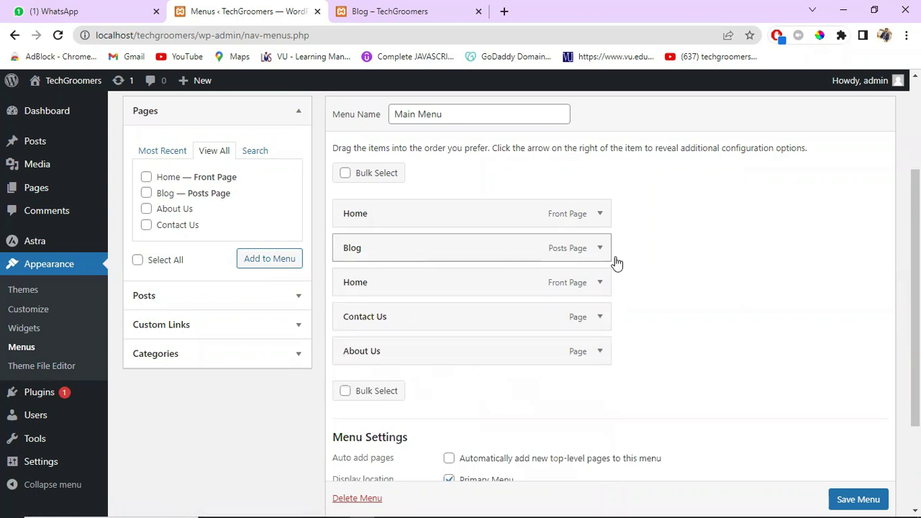
pyautogui.click(600, 283)
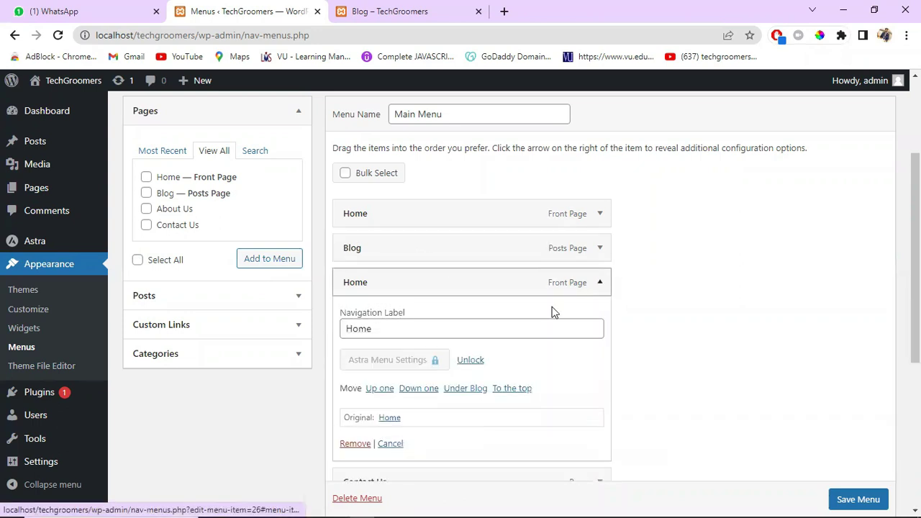
pyautogui.click(352, 443)
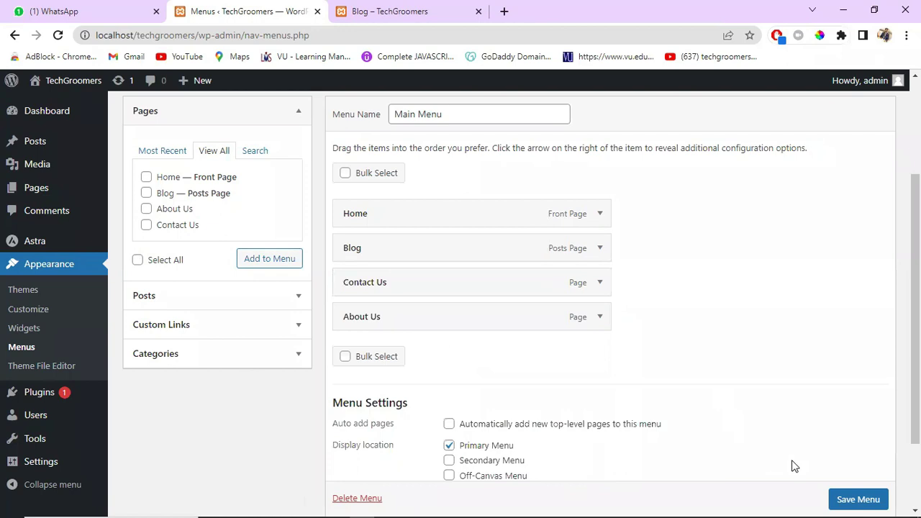
pyautogui.scroll(-1, 855, 433)
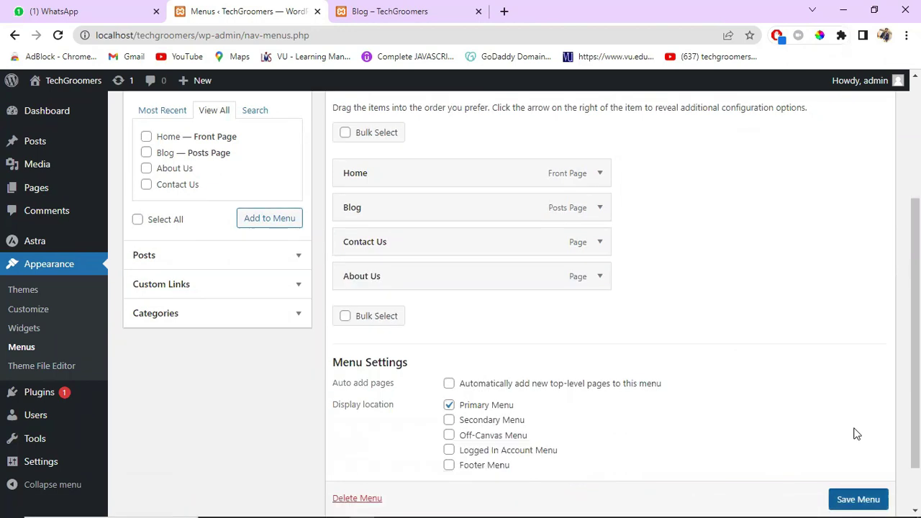
pyautogui.click(858, 499)
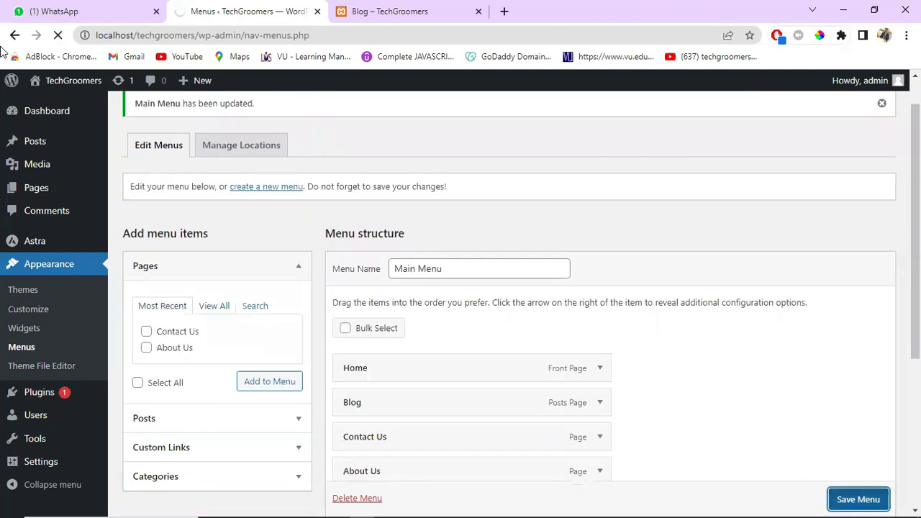
# Step: Switch to the live site, open its homepage and go to the Blog page from the site navigation
pyautogui.click(412, 13)
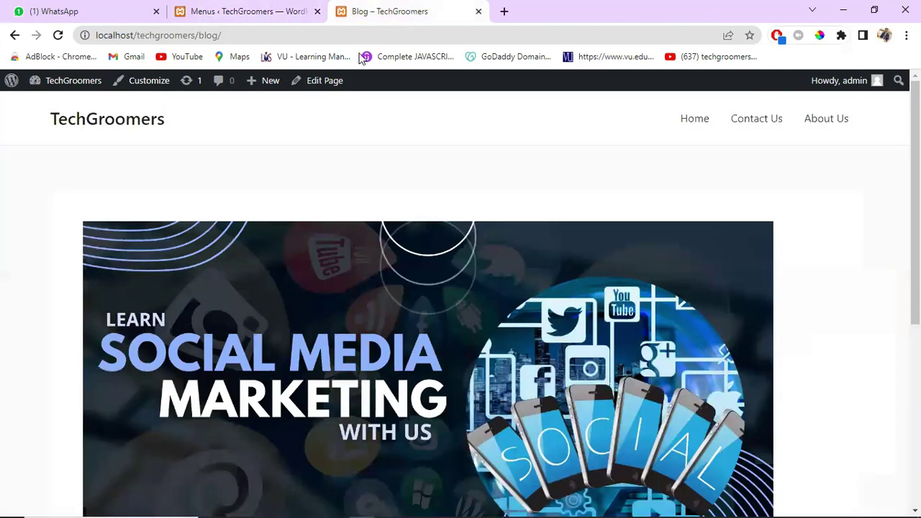
pyautogui.click(126, 121)
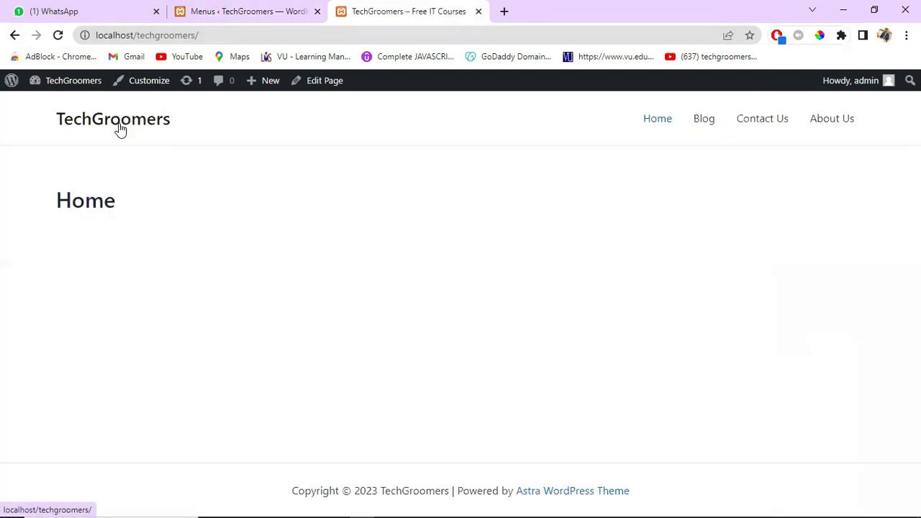
pyautogui.click(704, 119)
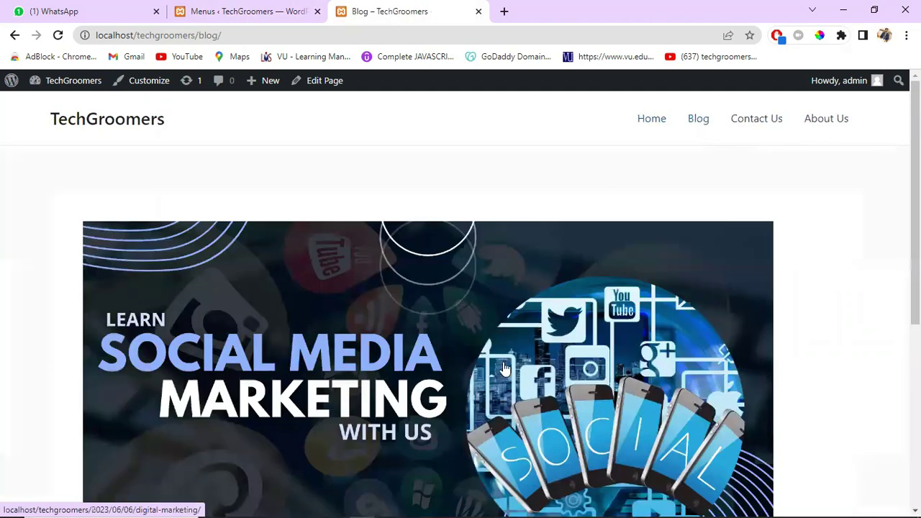
# Step: Examine the Digital Marketing post on the Blog page and highlight its excerpt text
pyautogui.scroll(-3, 506, 371)
pyautogui.scroll(-2, 506, 371)
pyautogui.scroll(1, 506, 370)
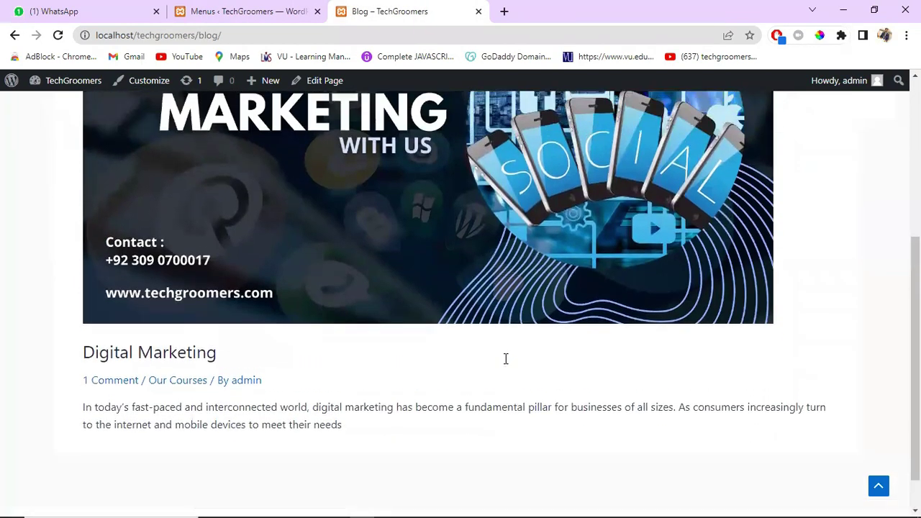
pyautogui.scroll(-1, 506, 359)
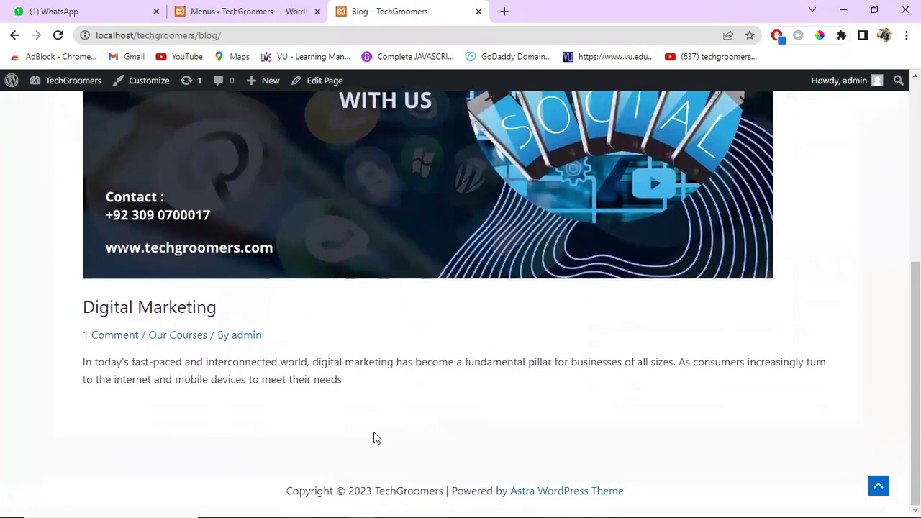
pyautogui.moveTo(344, 383); pyautogui.dragTo(78, 362)
pyautogui.click(364, 378)
pyautogui.moveTo(353, 385); pyautogui.dragTo(280, 366)
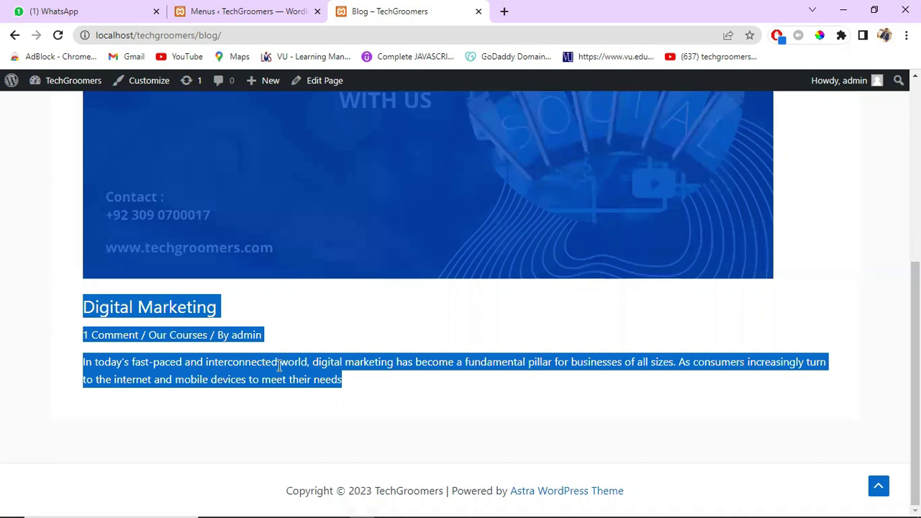
# Step: Return to the WordPress admin, open the Reading settings and save them
pyautogui.click(247, 11)
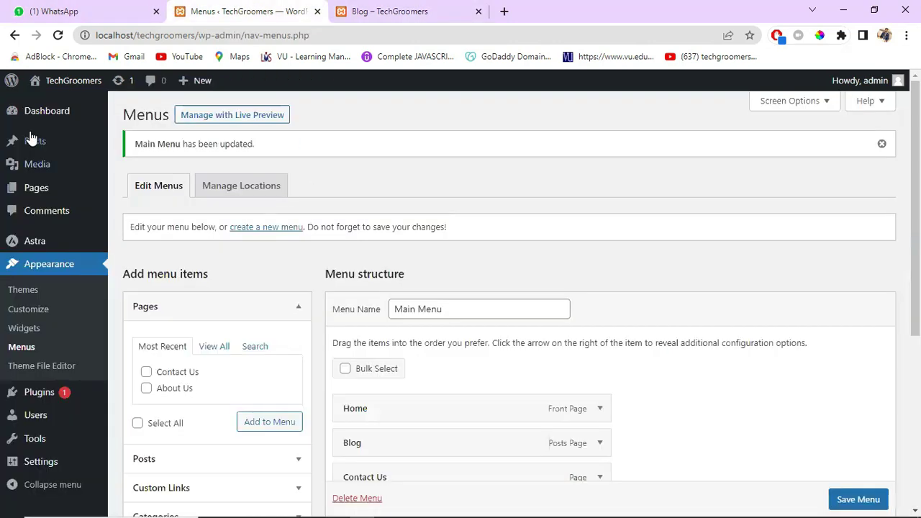
pyautogui.moveTo(45, 467)
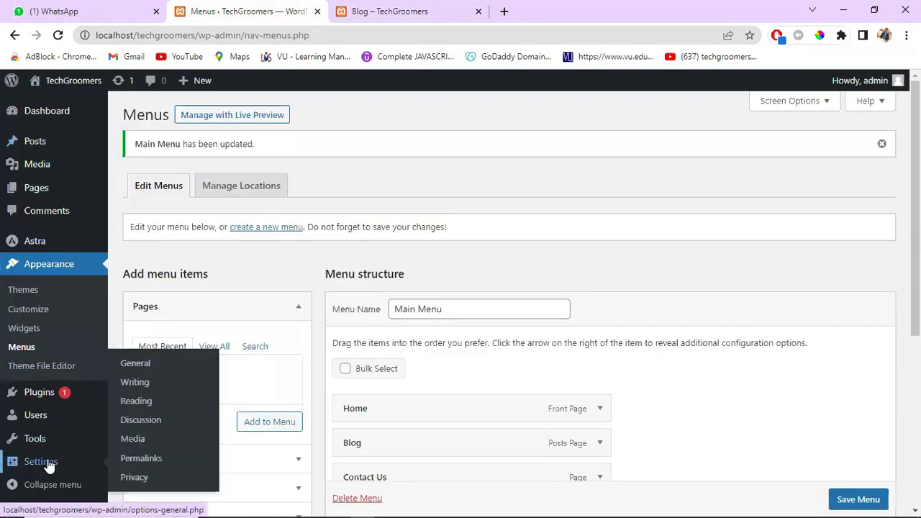
pyautogui.click(154, 410)
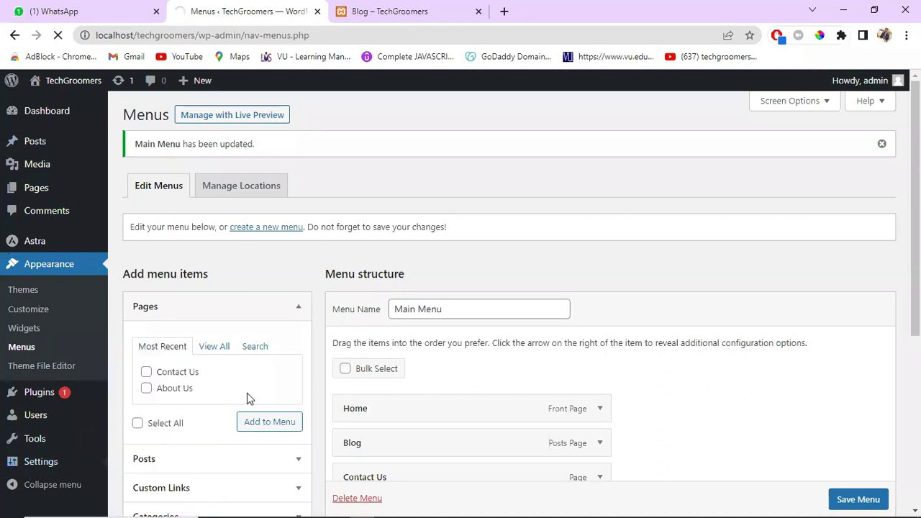
pyautogui.scroll(-1, 317, 389)
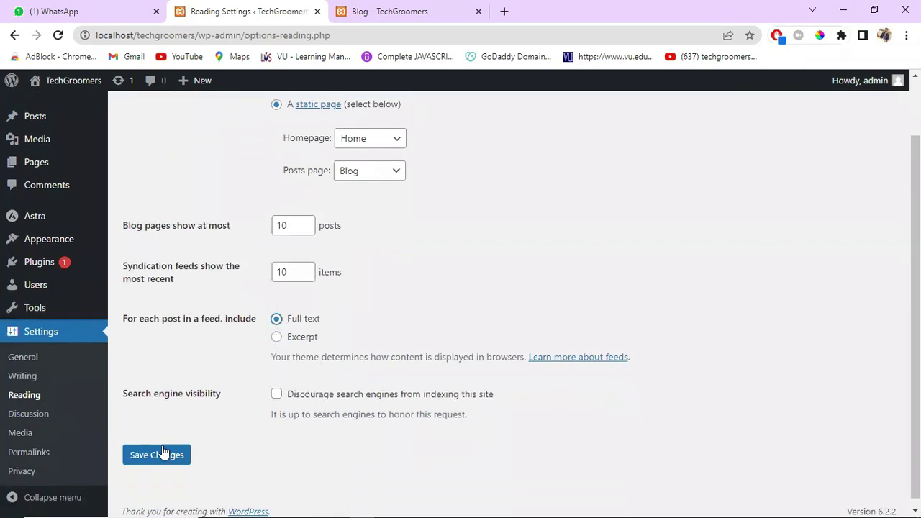
pyautogui.click(171, 459)
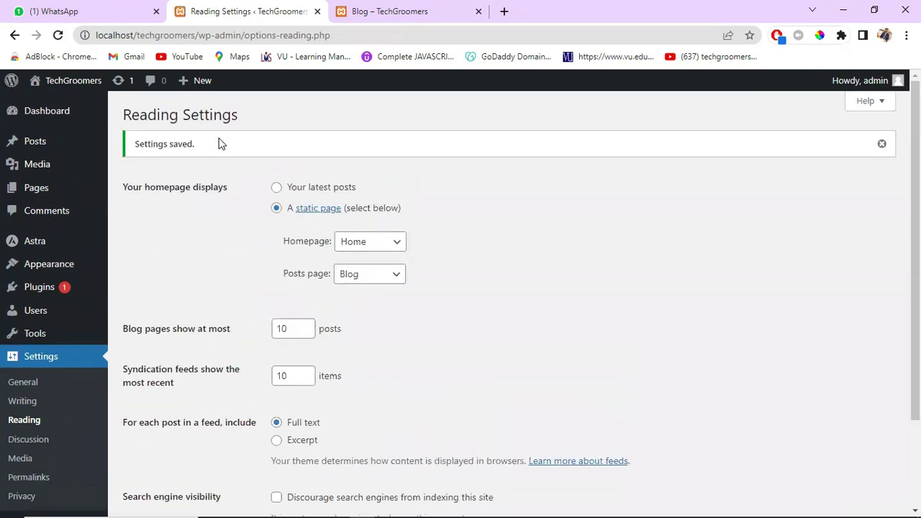
# Step: Go back to the live site, check its homepage and examine the post shown on the Blog page
pyautogui.click(427, 11)
pyautogui.scroll(5, 23, 128)
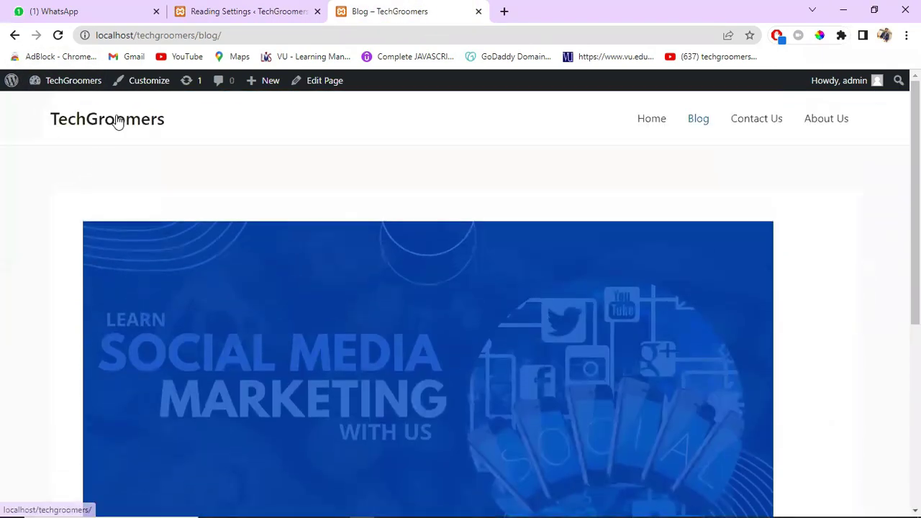
pyautogui.click(117, 121)
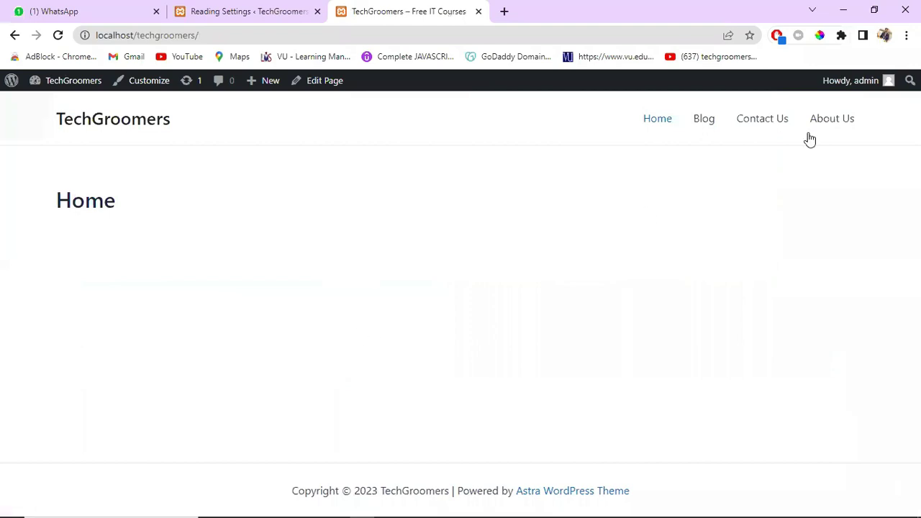
pyautogui.moveTo(850, 80)
pyautogui.click(705, 123)
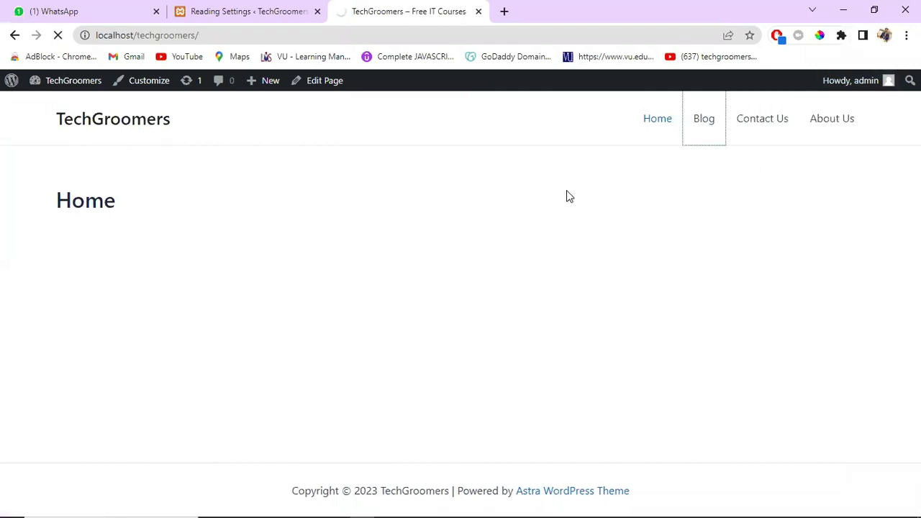
pyautogui.scroll(-5, 561, 194)
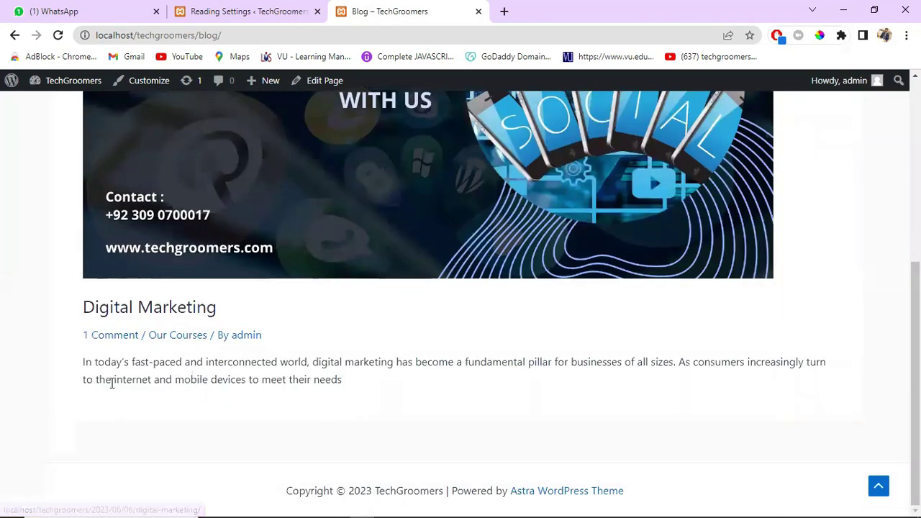
# Step: Return to the Reading settings, review the feed and search engine visibility options, and save the settings again
pyautogui.click(244, 11)
pyautogui.scroll(-2, 339, 400)
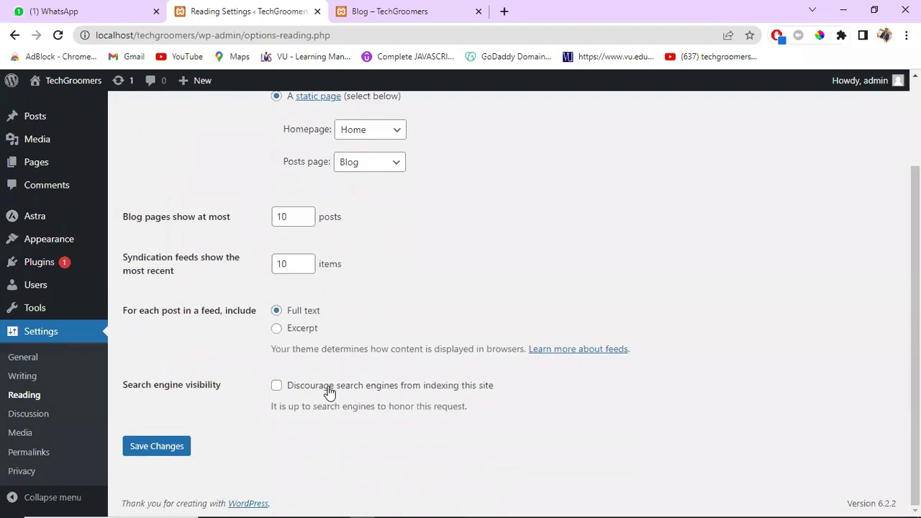
pyautogui.click(159, 455)
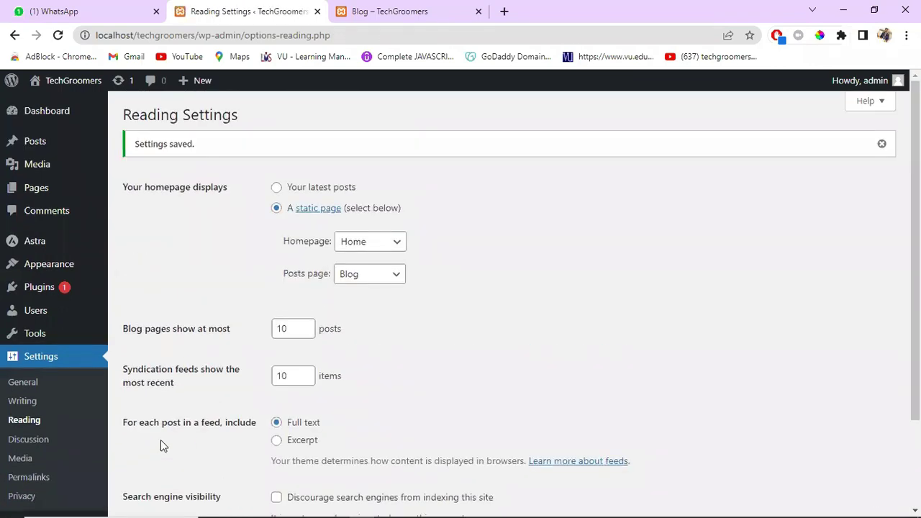
pyautogui.scroll(-1, 180, 385)
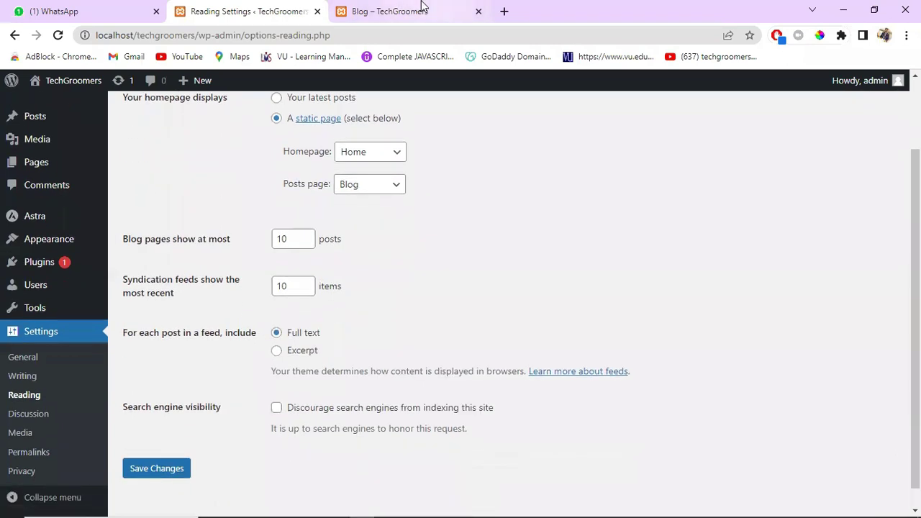
# Step: Reload the live Blog page and examine its post alongside the Reading settings in the admin
pyautogui.click(419, 10)
pyautogui.click(58, 35)
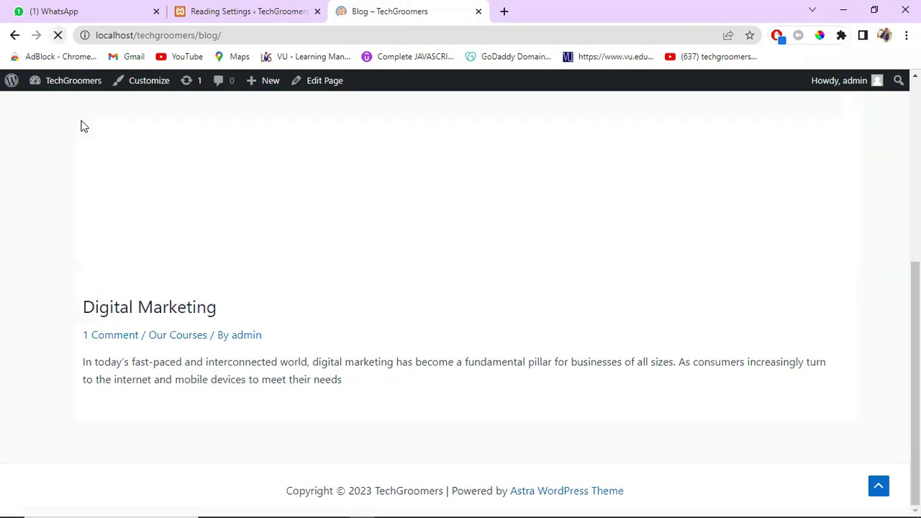
pyautogui.scroll(4, 354, 429)
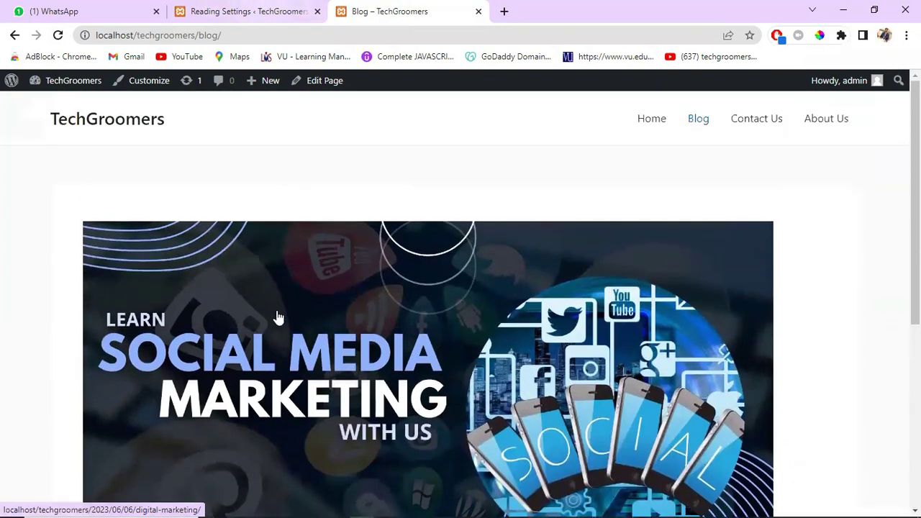
pyautogui.scroll(-3, 278, 317)
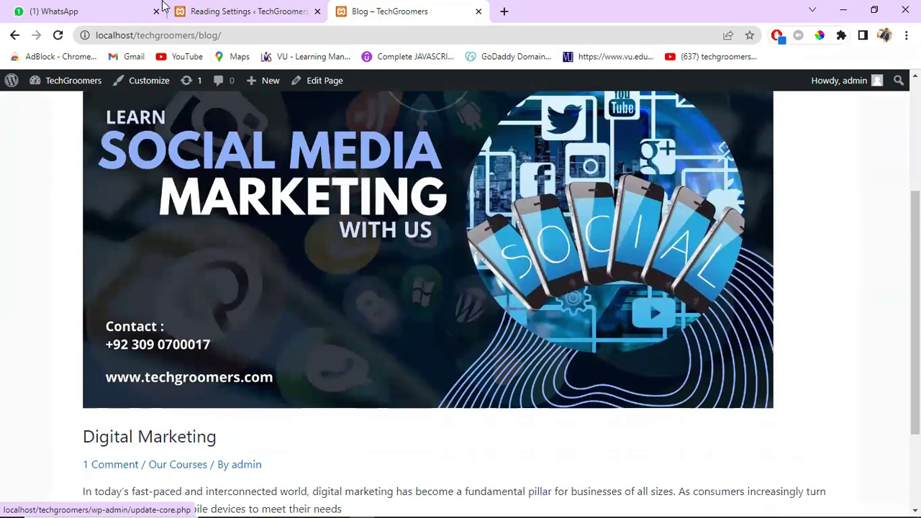
pyautogui.click(261, 11)
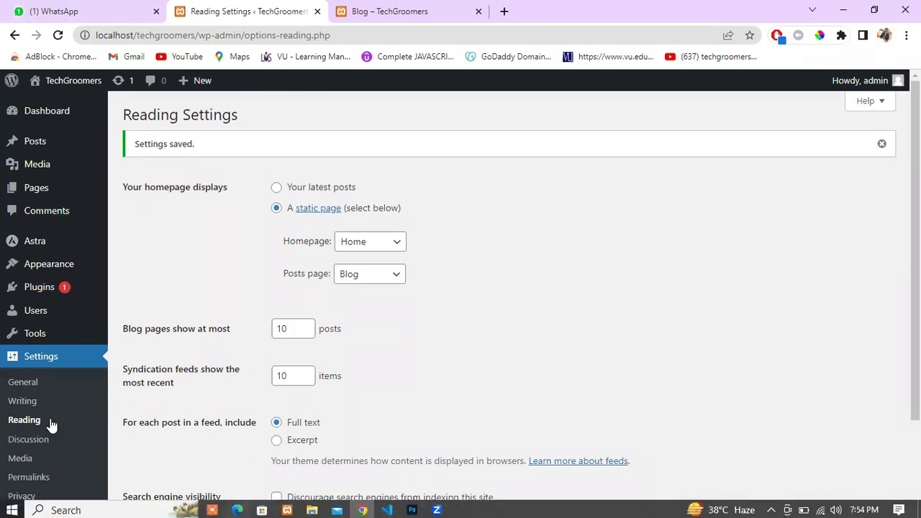
pyautogui.click(395, 10)
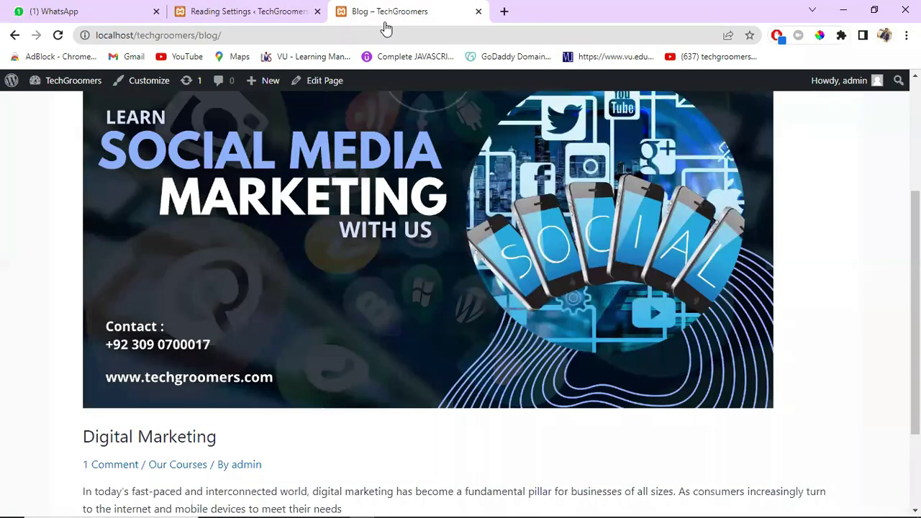
pyautogui.scroll(3, 306, 291)
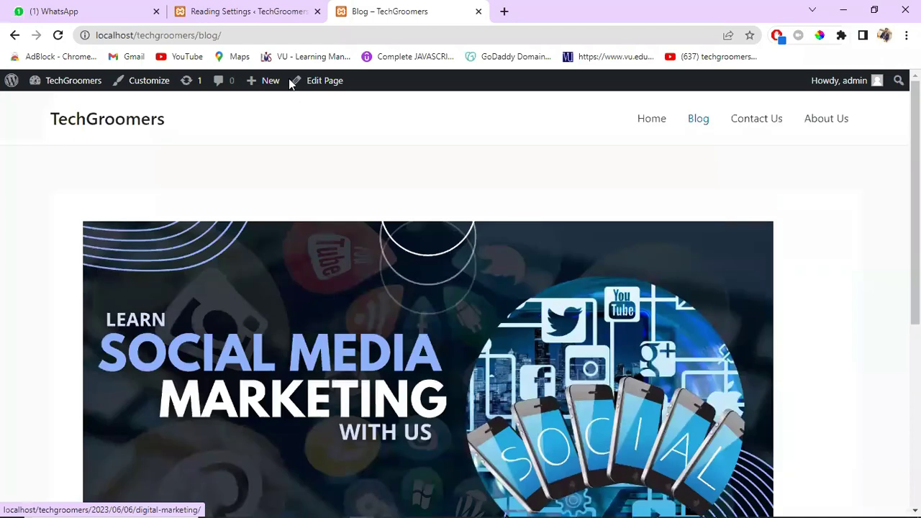
# Step: Return to the WordPress admin and view the list of all posts and the list of all pages
pyautogui.click(251, 10)
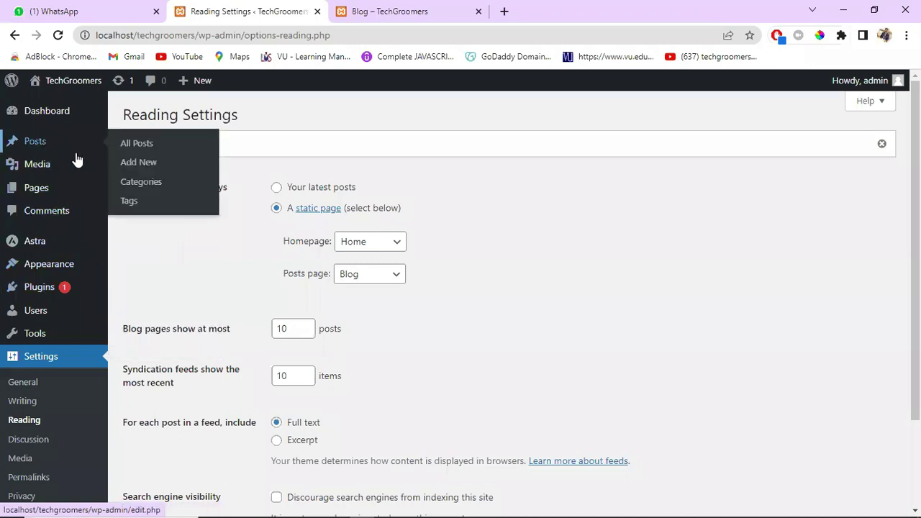
pyautogui.moveTo(77, 148)
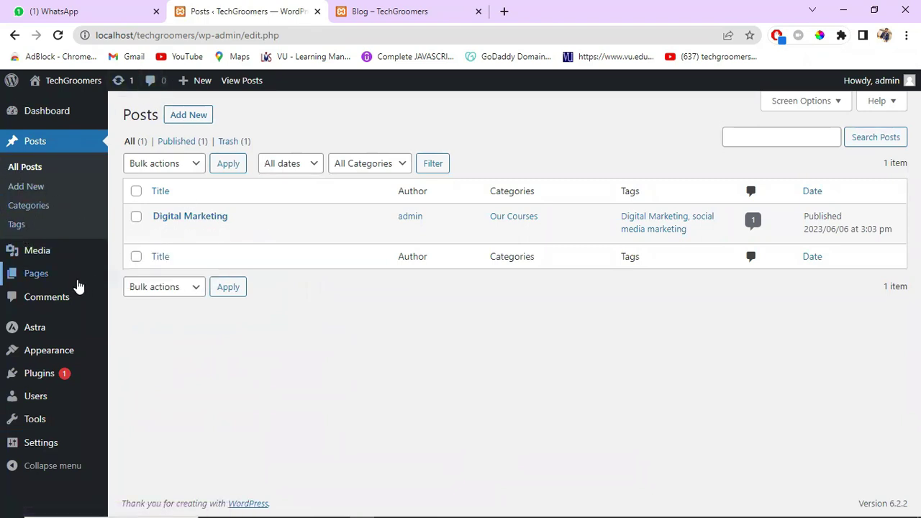
pyautogui.moveTo(69, 284)
pyautogui.click(142, 279)
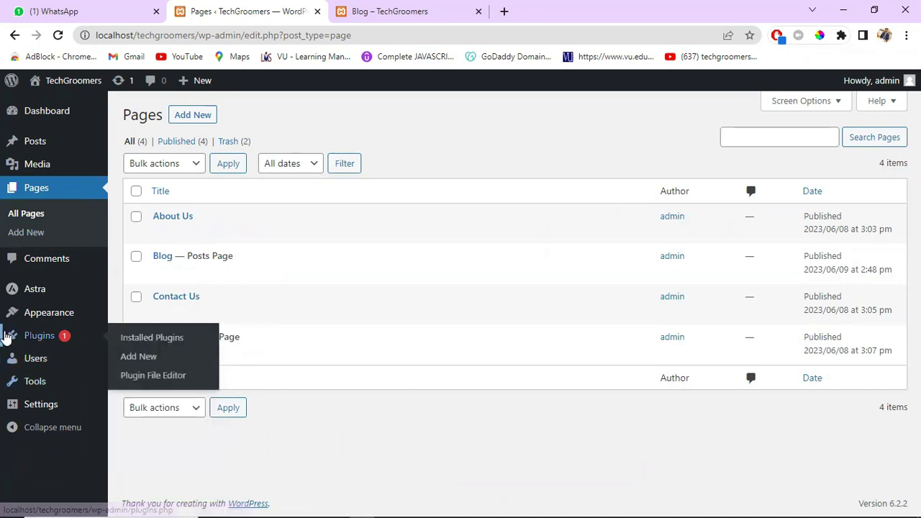
# Step: Go to the installed themes page and examine the active Astra theme's description and tags
pyautogui.moveTo(32, 318)
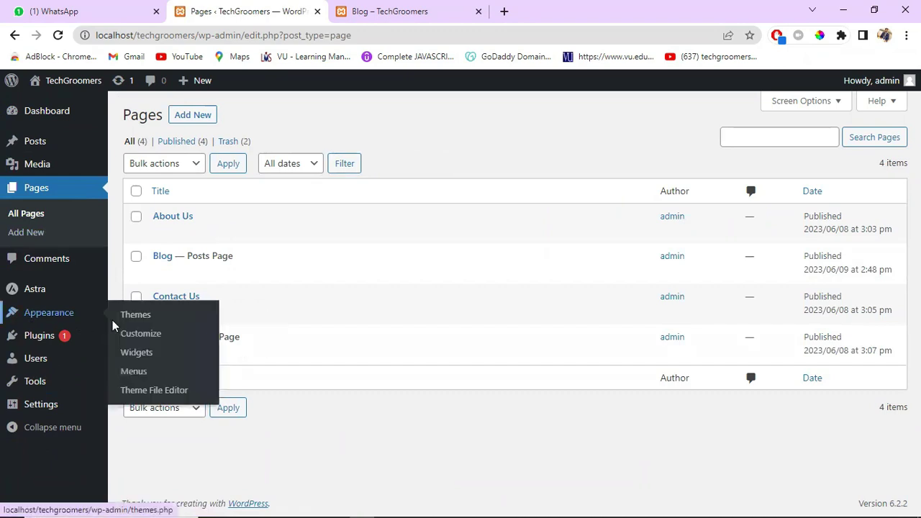
pyautogui.click(139, 322)
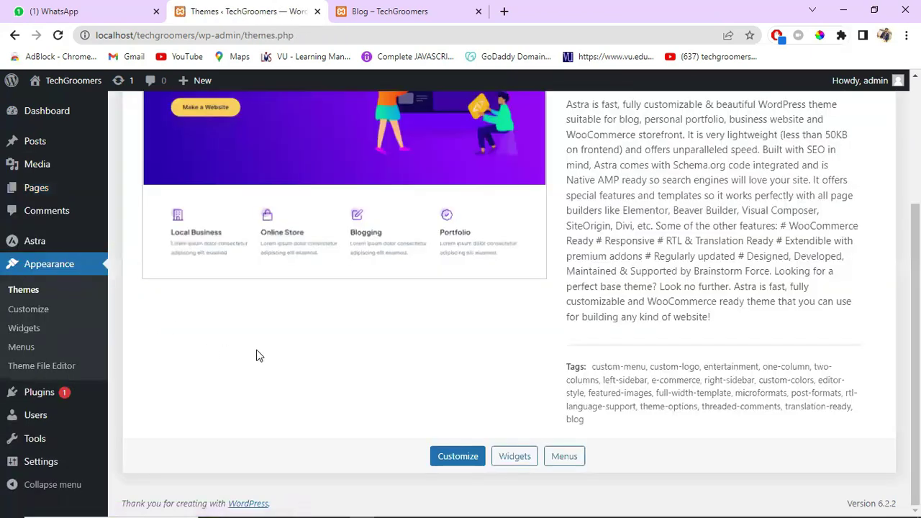
pyautogui.scroll(3, 260, 363)
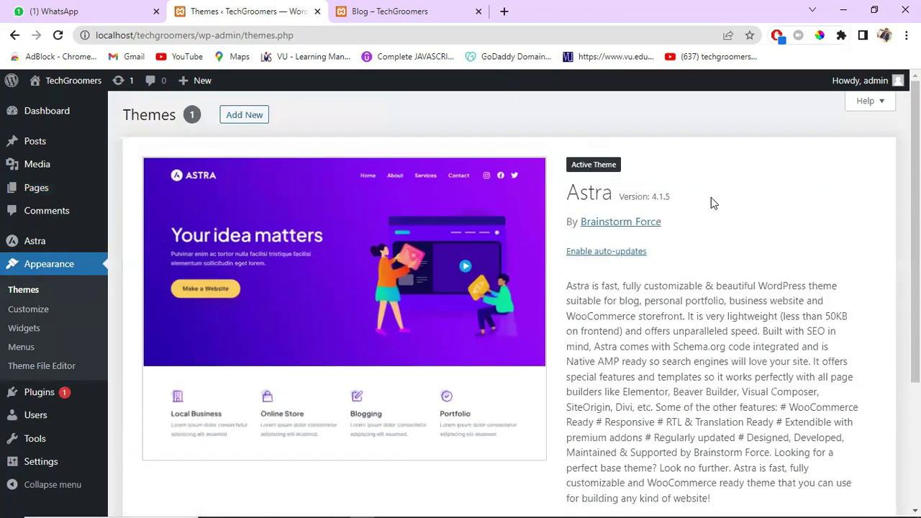
pyautogui.scroll(-3, 547, 341)
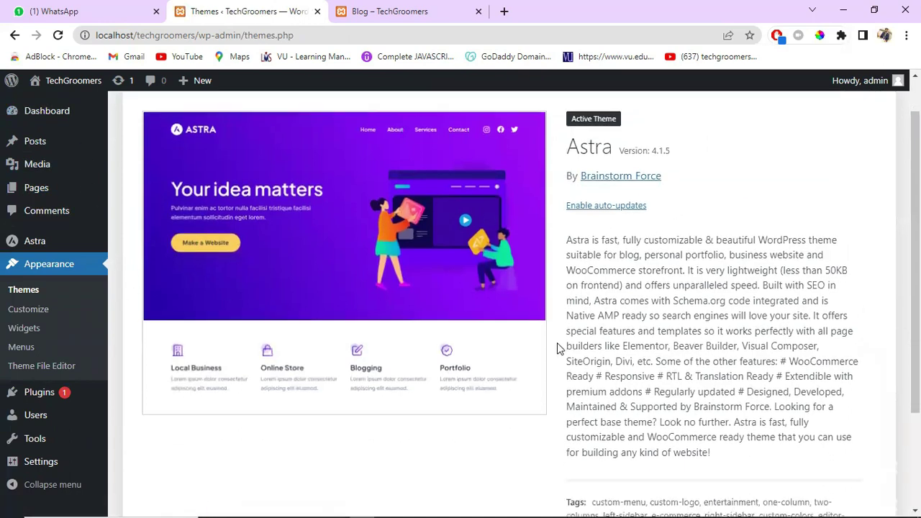
pyautogui.scroll(3, 509, 346)
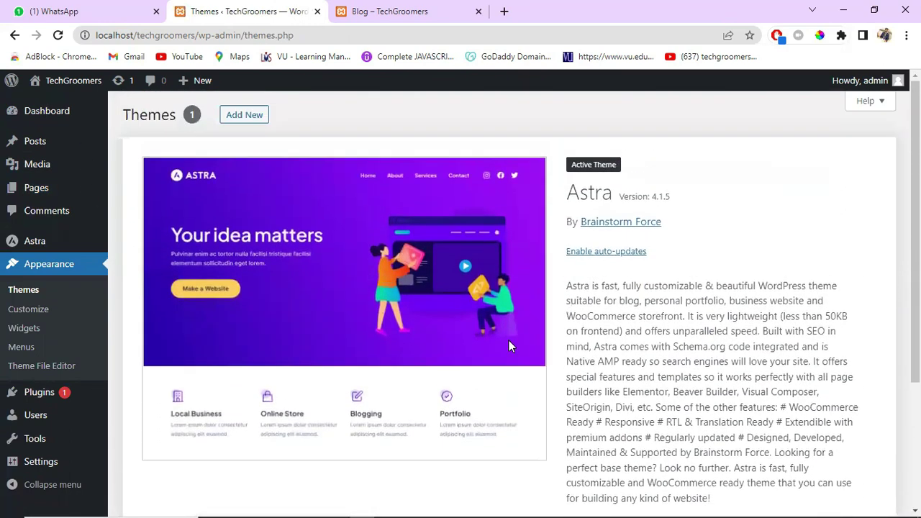
# Step: Browse the catalogue of popular themes available to add to the site
pyautogui.click(241, 121)
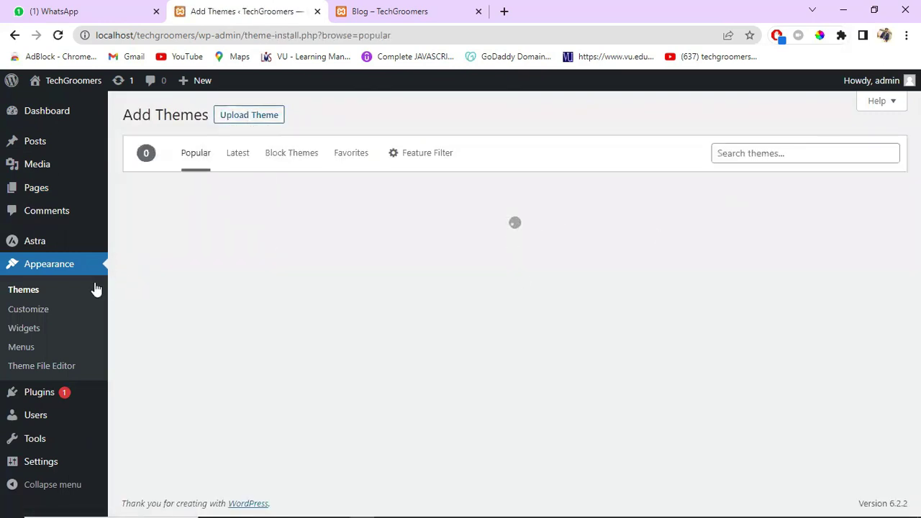
pyautogui.click(798, 158)
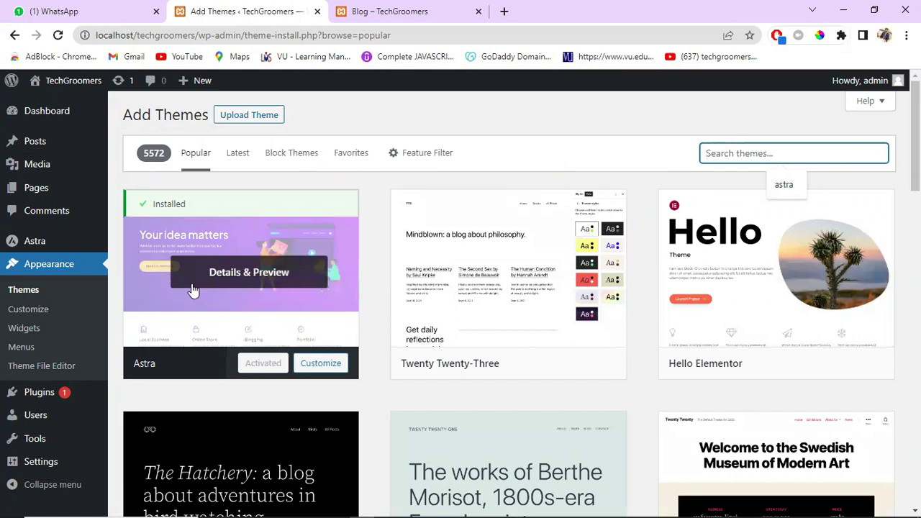
pyautogui.scroll(-1, 380, 316)
pyautogui.scroll(-8, 380, 315)
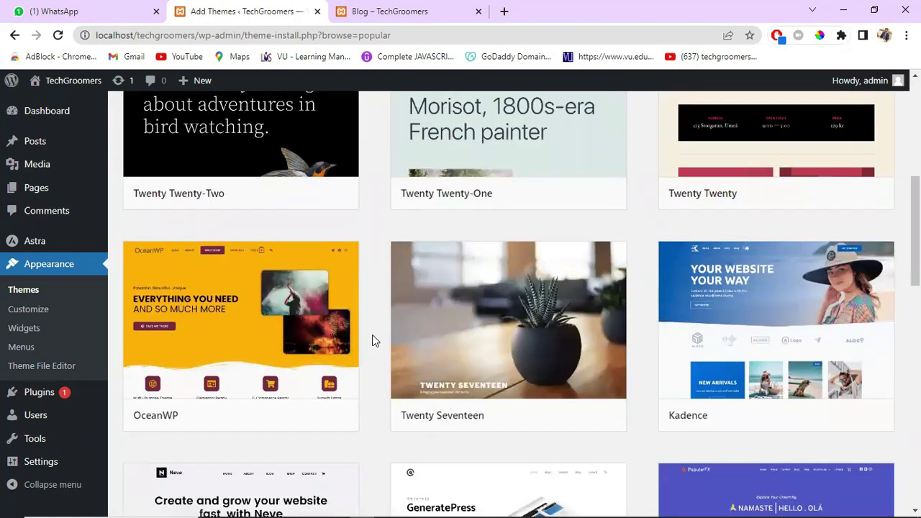
pyautogui.scroll(-10, 379, 305)
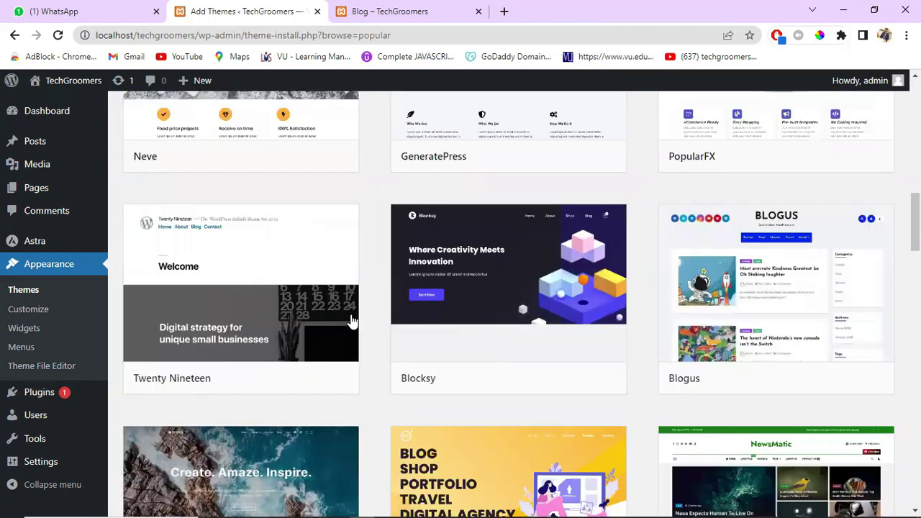
pyautogui.scroll(-7, 352, 312)
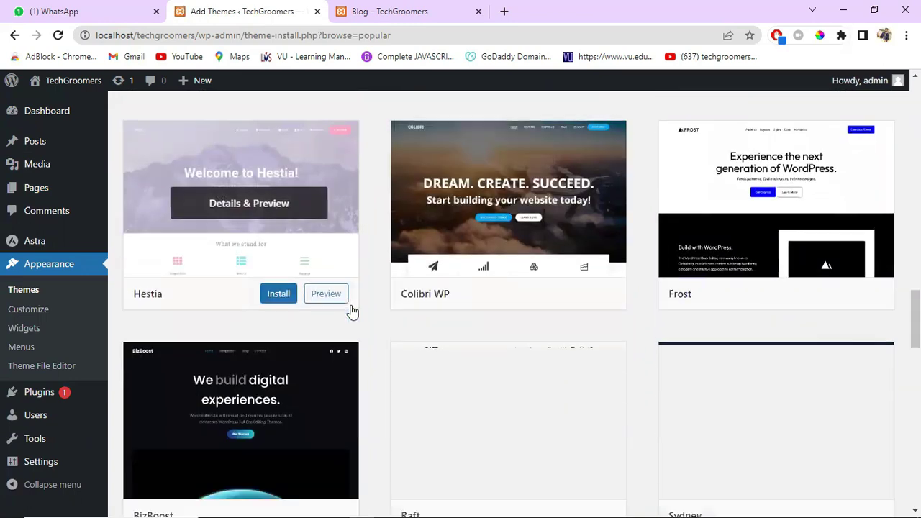
pyautogui.scroll(10, 352, 309)
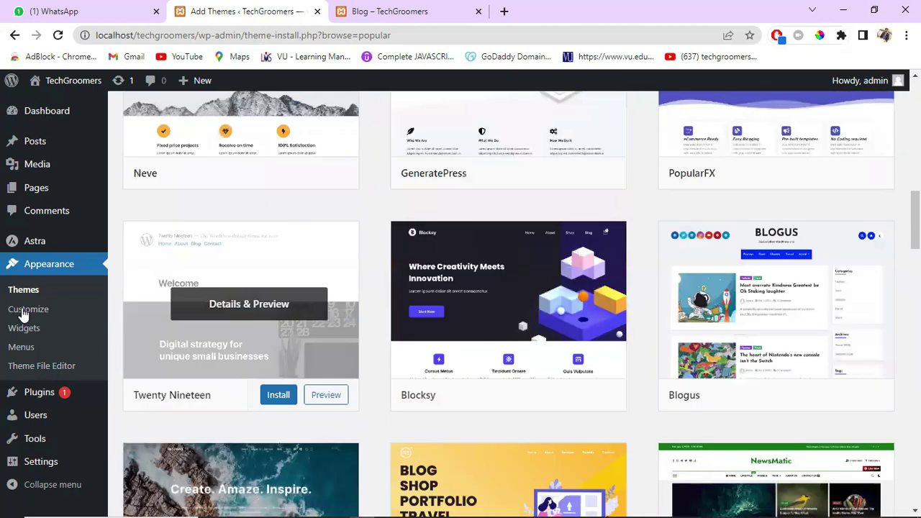
pyautogui.scroll(3, 144, 363)
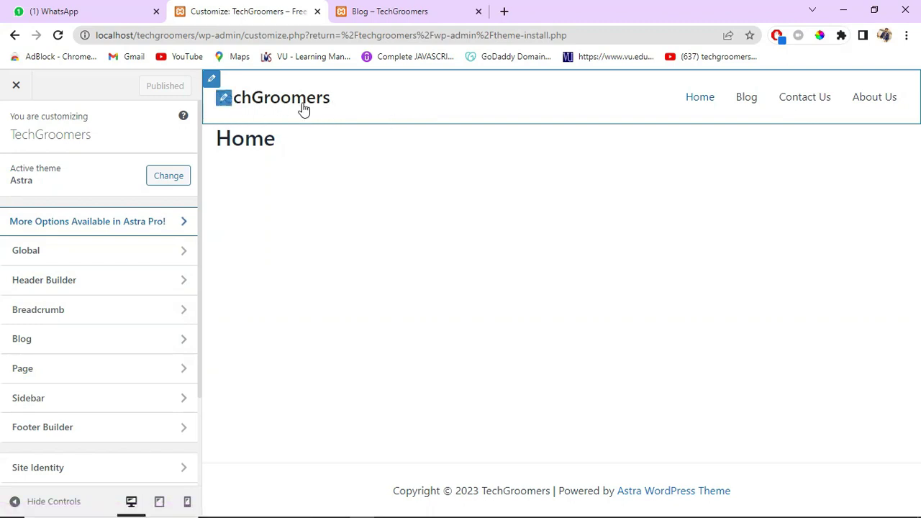
# Step: Bring up the Logo settings from the header's site title in the Customizer and examine the Site Title value
pyautogui.click(224, 102)
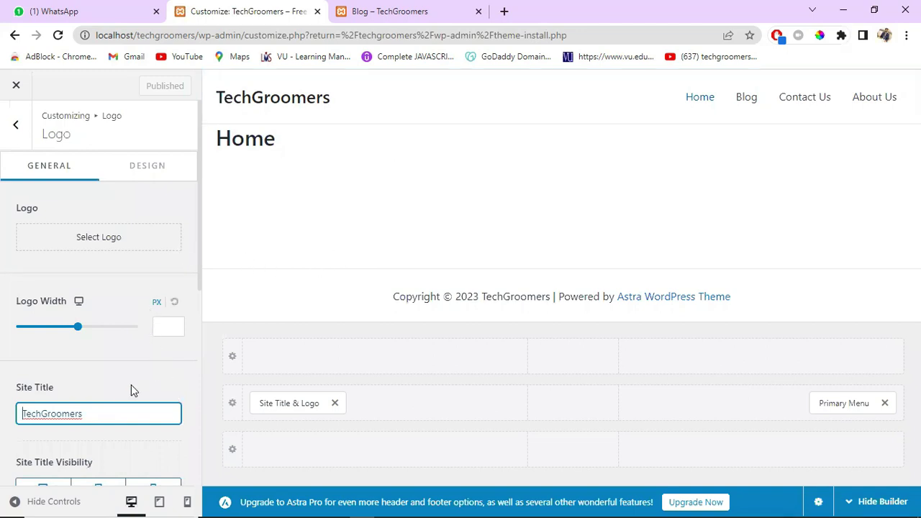
pyautogui.doubleClick(56, 414)
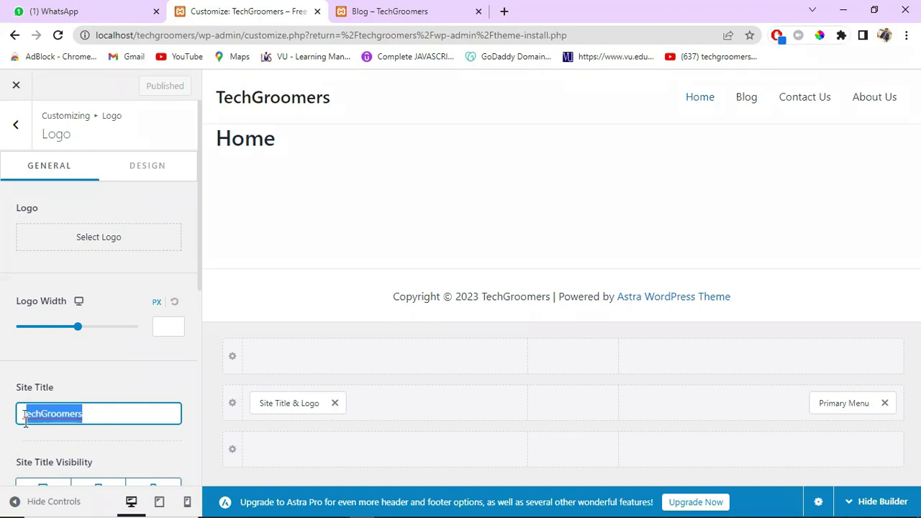
pyautogui.click(94, 416)
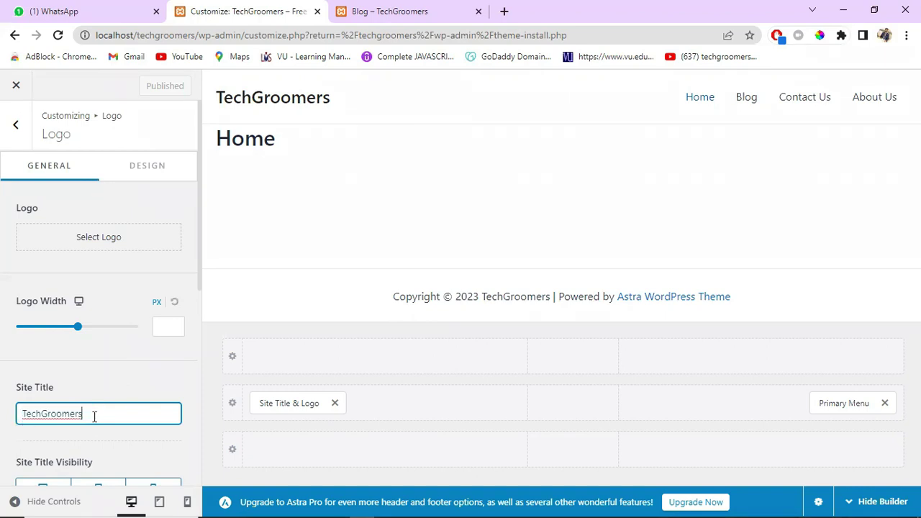
pyautogui.moveTo(79, 417); pyautogui.dragTo(15, 418)
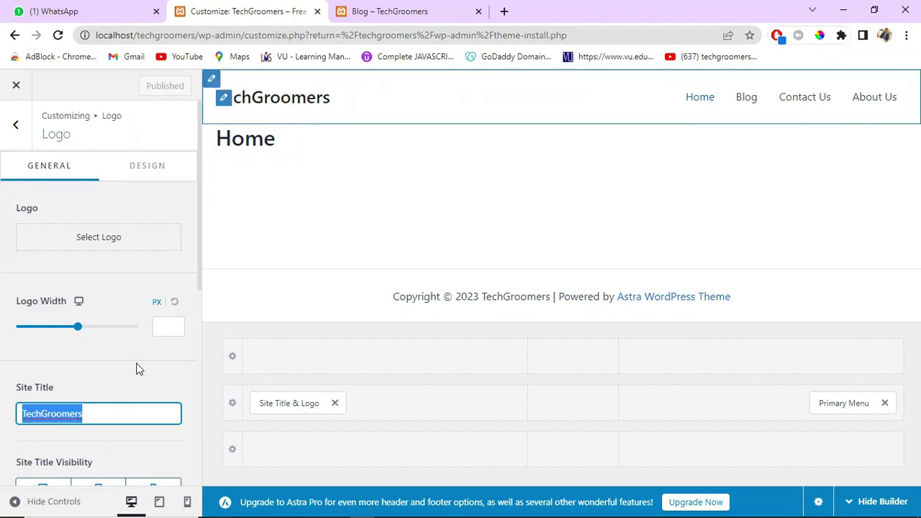
pyautogui.click(94, 415)
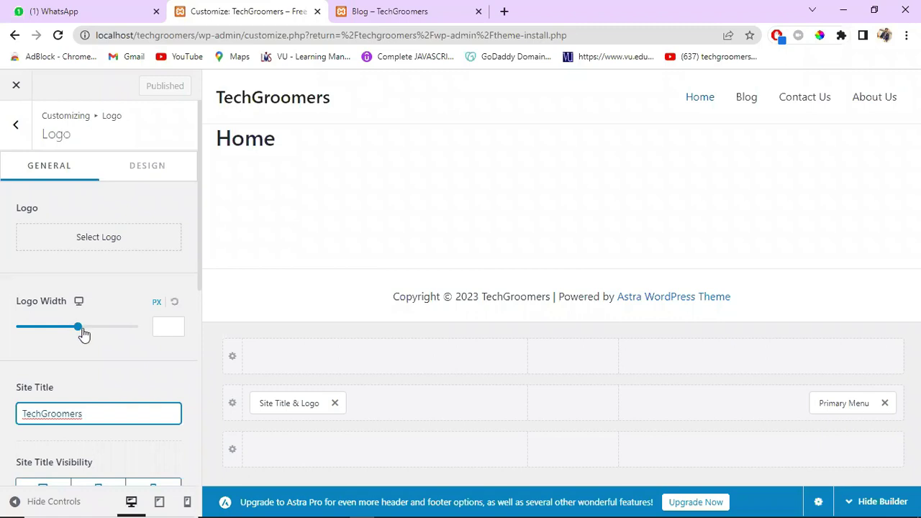
# Step: Try a logo width of 284 px and reset the width to its default
pyautogui.moveTo(103, 328); pyautogui.dragTo(76, 329)
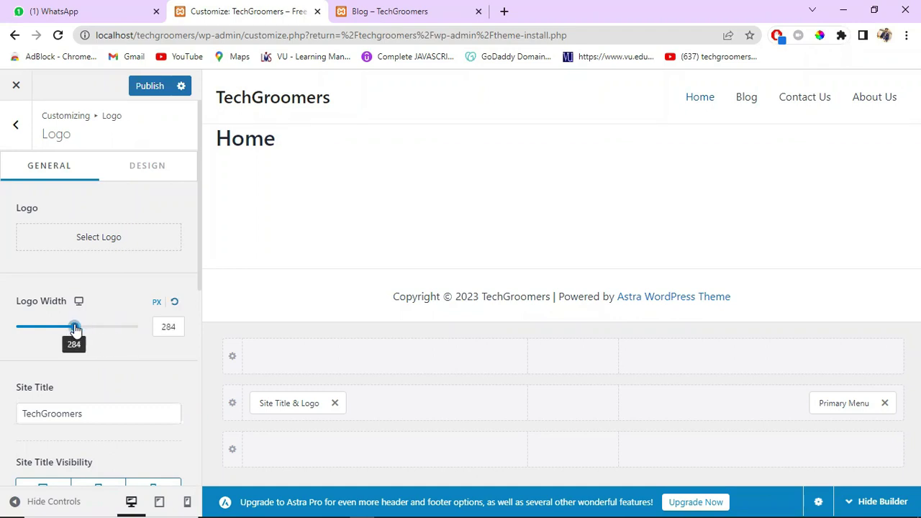
pyautogui.click(176, 303)
# Step: Review the site title, tagline, visibility and site icon options, and publish the Customizer state
pyautogui.scroll(-5, 92, 363)
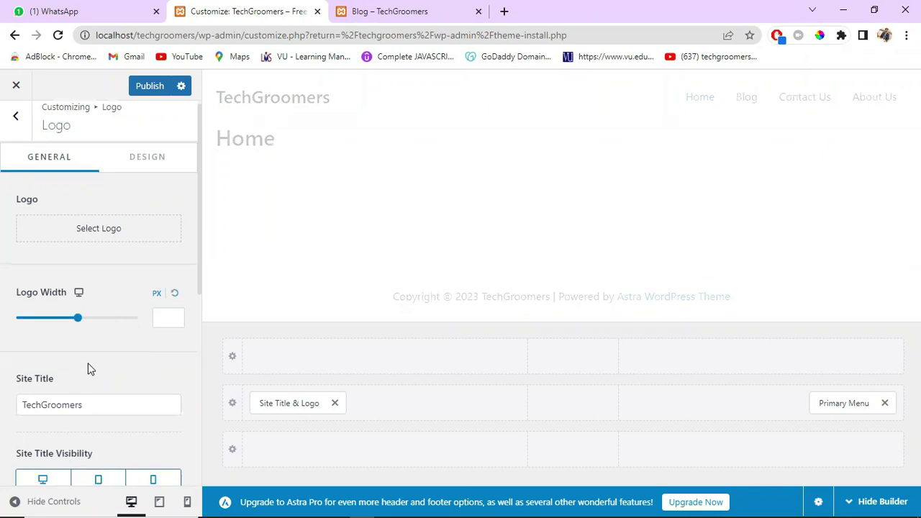
pyautogui.scroll(-2, 93, 364)
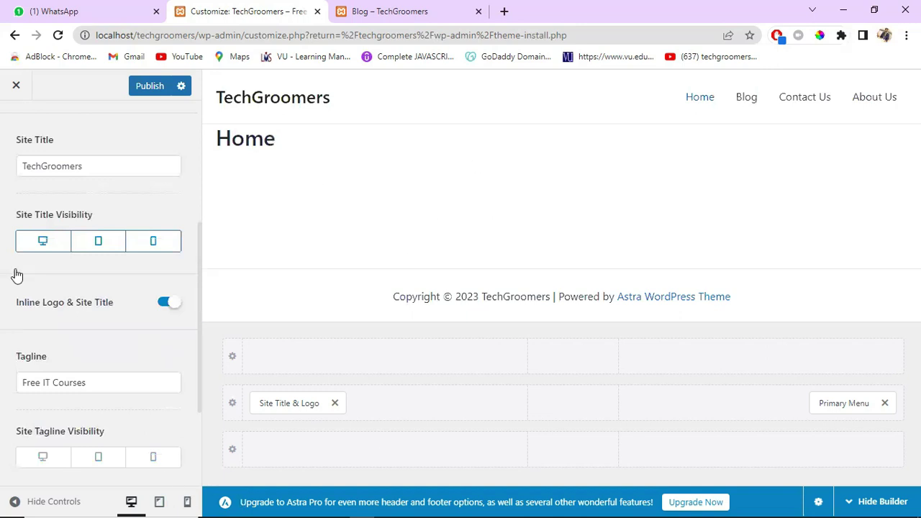
pyautogui.scroll(-3, 101, 358)
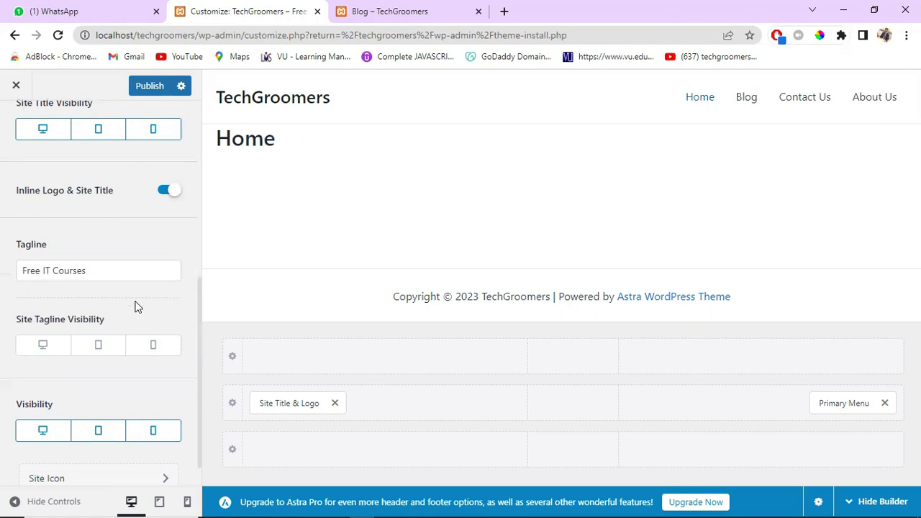
pyautogui.scroll(-1, 126, 331)
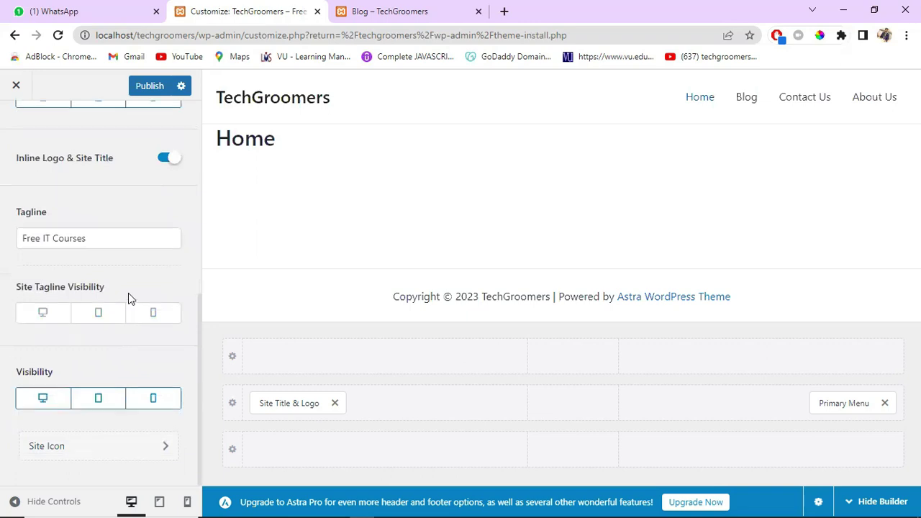
pyautogui.scroll(4, 144, 287)
pyautogui.scroll(-2, 152, 267)
pyautogui.scroll(-2, 152, 267)
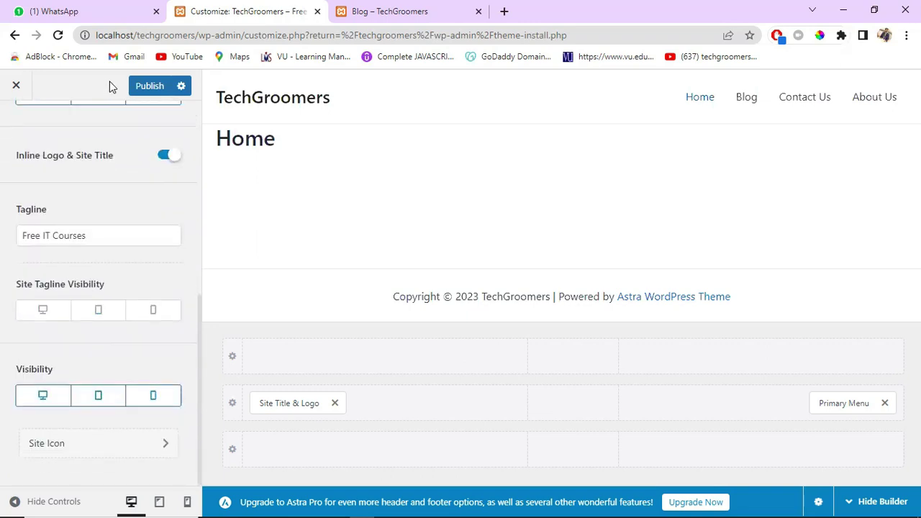
pyautogui.click(151, 87)
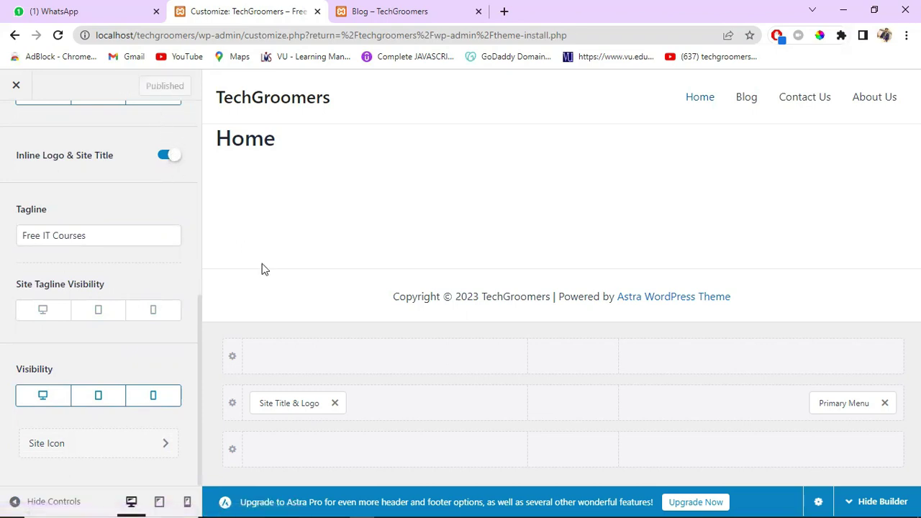
# Step: Set the Primary Menu's submenu width to 1727 px and try the item divider on and off
pyautogui.scroll(5, 66, 215)
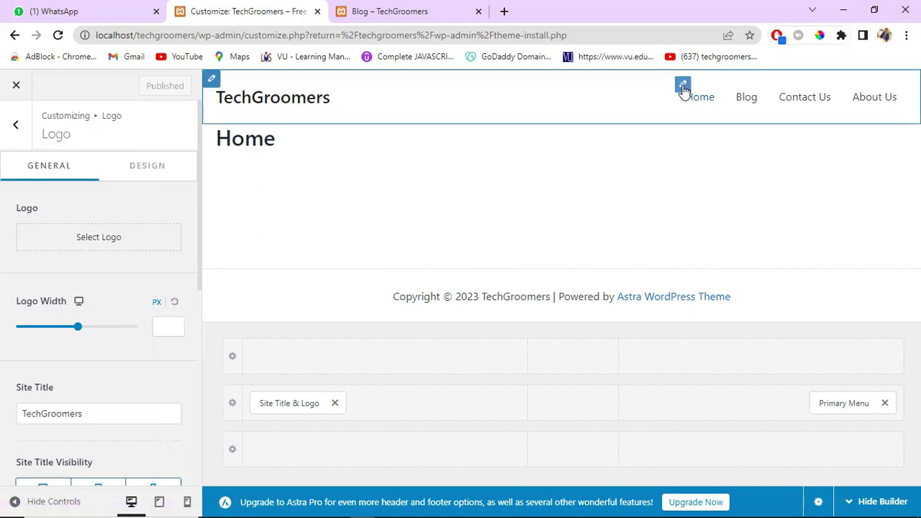
pyautogui.click(683, 86)
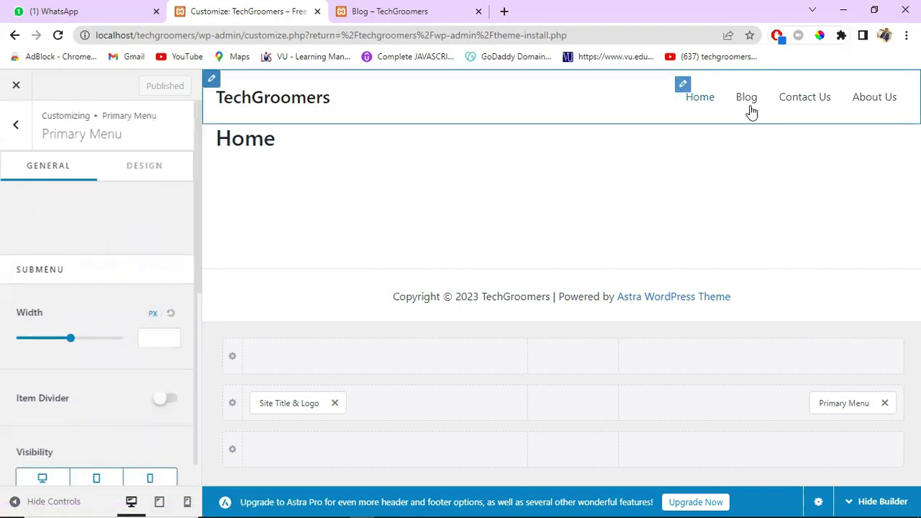
pyautogui.moveTo(74, 343); pyautogui.dragTo(105, 352)
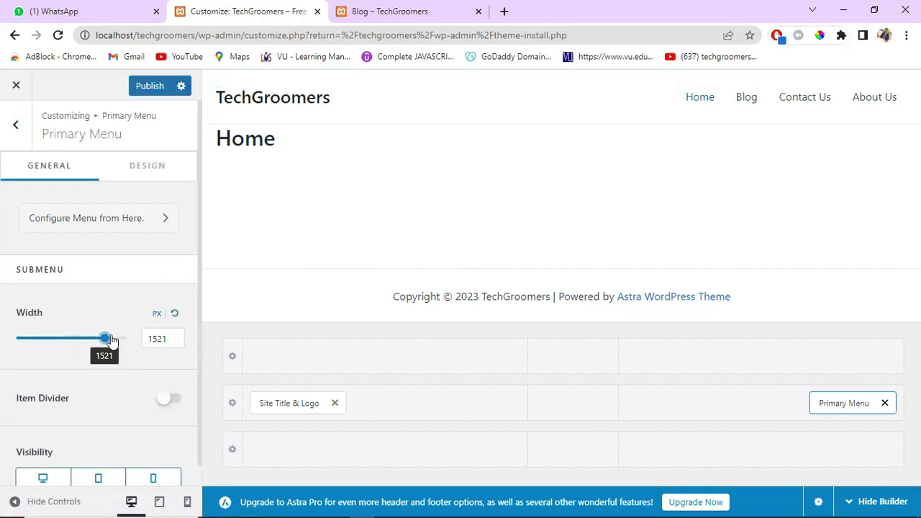
pyautogui.click(70, 338)
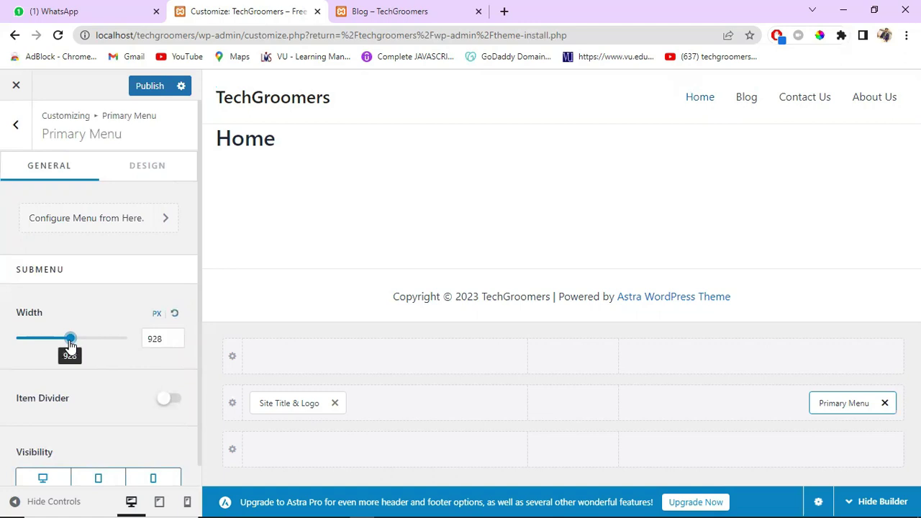
pyautogui.click(116, 338)
pyautogui.scroll(-1, 107, 414)
pyautogui.click(171, 380)
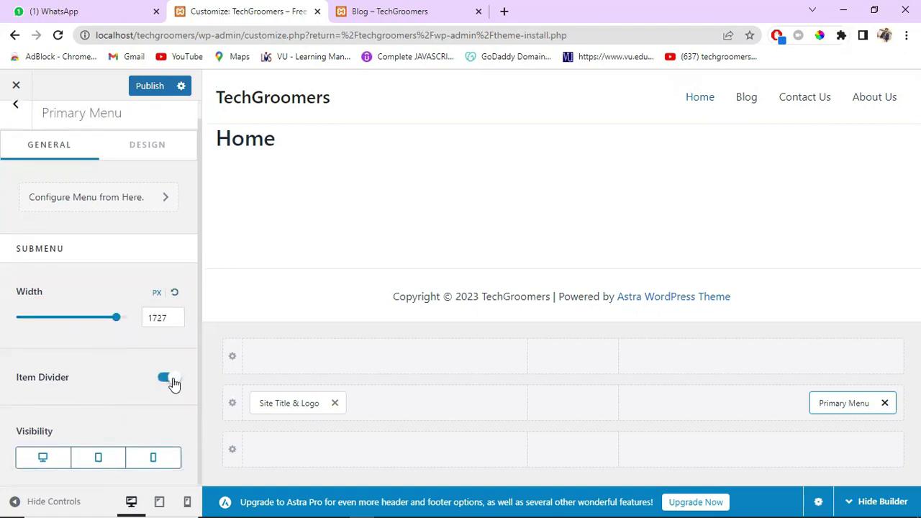
pyautogui.click(171, 380)
# Step: Set the Primary Menu's hover style to Zoom In and publish the change
pyautogui.click(152, 161)
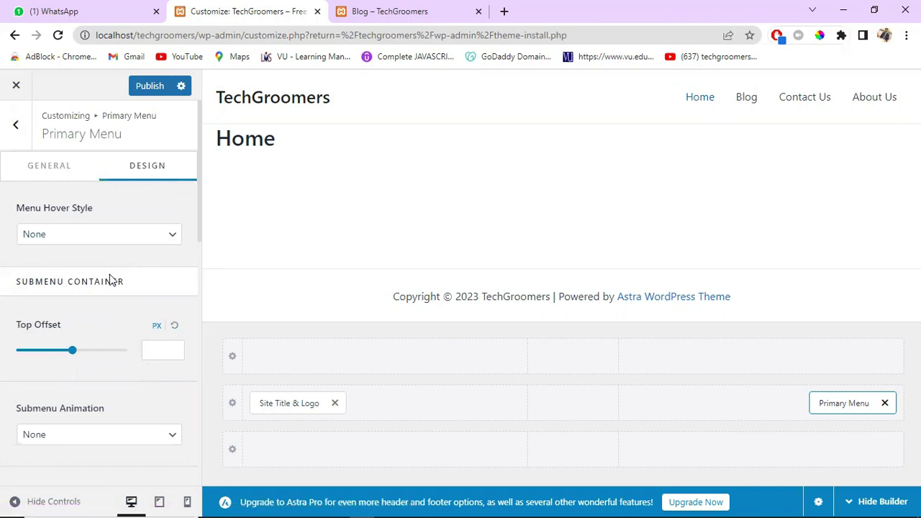
pyautogui.click(170, 237)
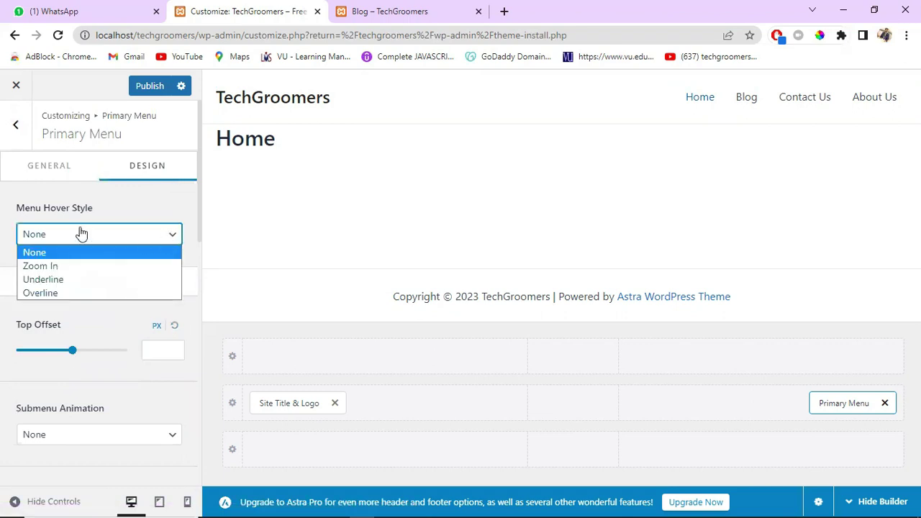
pyautogui.click(48, 270)
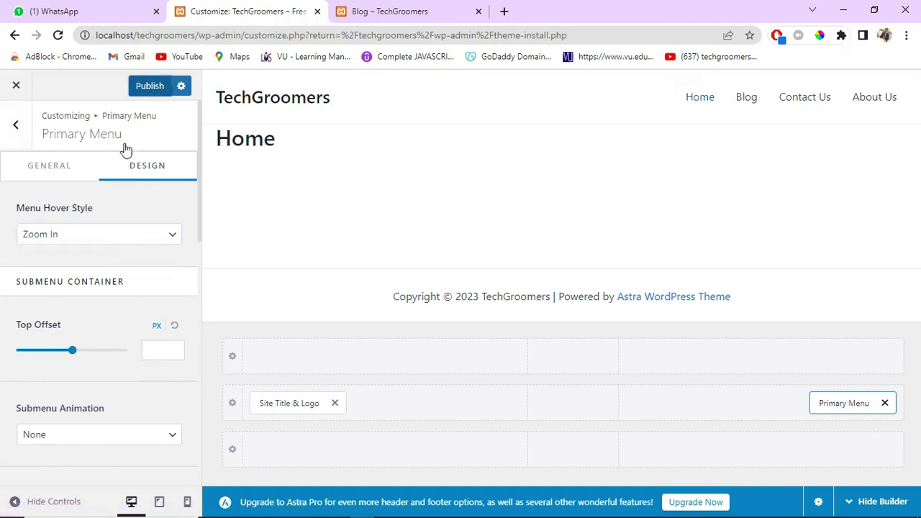
pyautogui.click(148, 92)
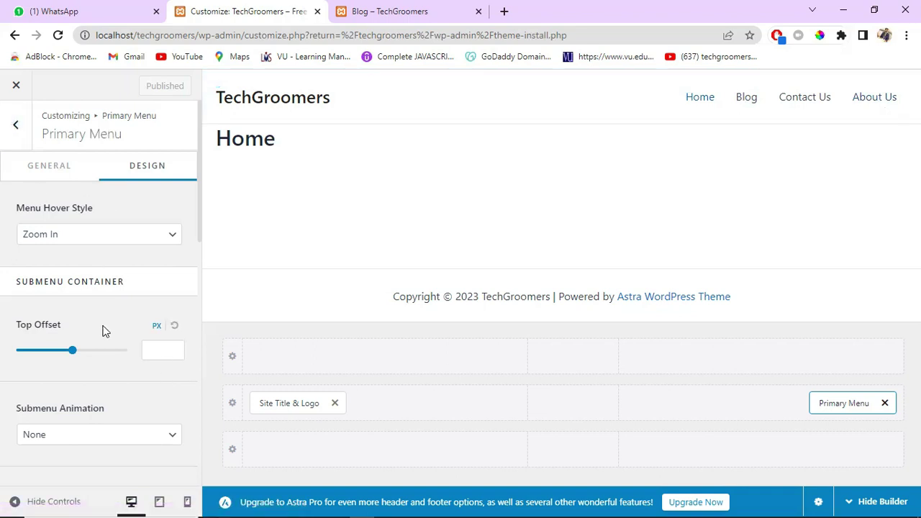
# Step: Set the Primary Menu's hover style to Underline, publish the change and reload the Customizer to check the menu
pyautogui.scroll(-2, 102, 330)
pyautogui.scroll(2, 101, 315)
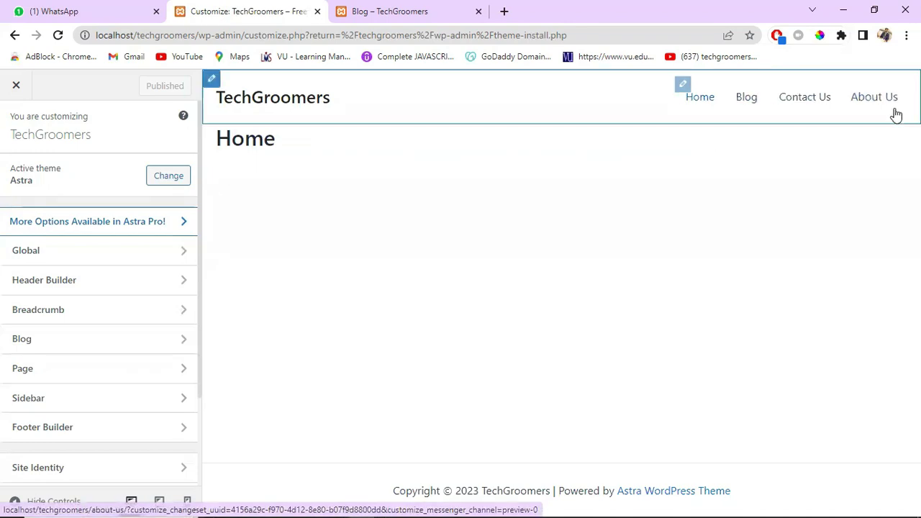
pyautogui.click(683, 87)
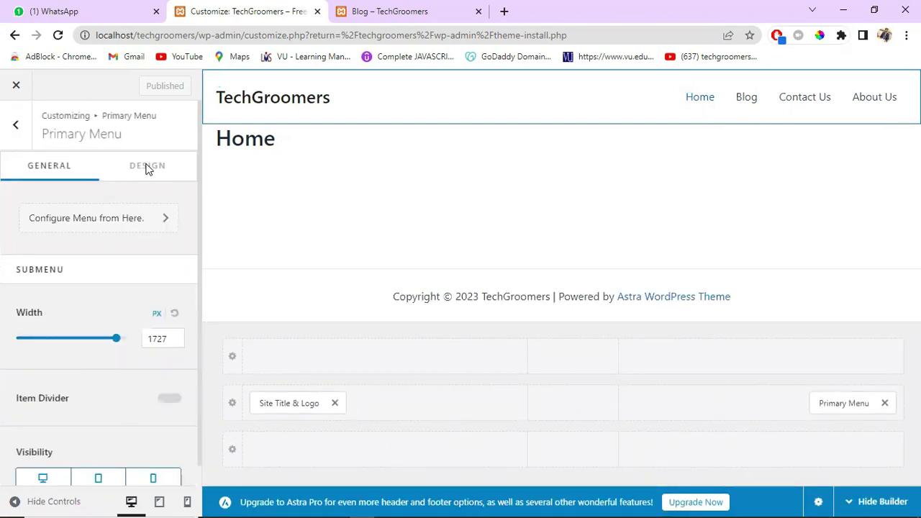
pyautogui.click(147, 168)
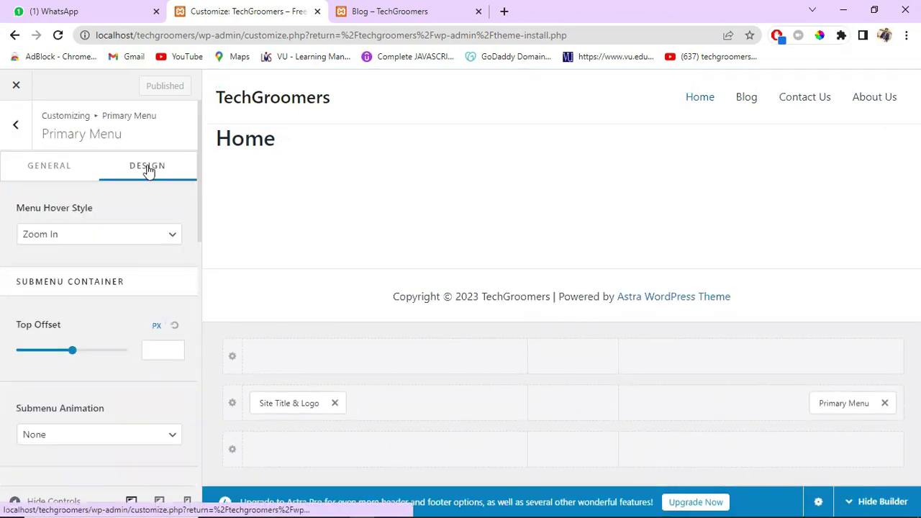
pyautogui.click(145, 235)
pyautogui.click(128, 279)
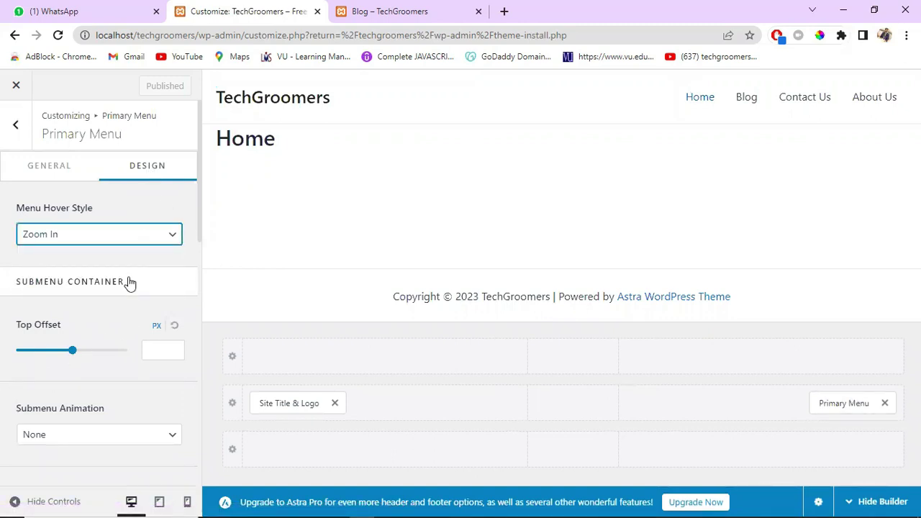
pyautogui.press('Down')
pyautogui.click(157, 87)
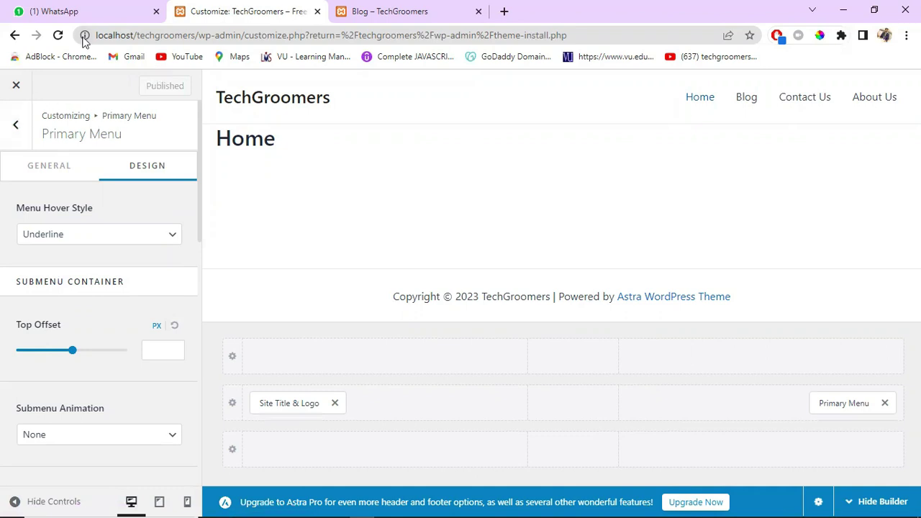
pyautogui.click(58, 35)
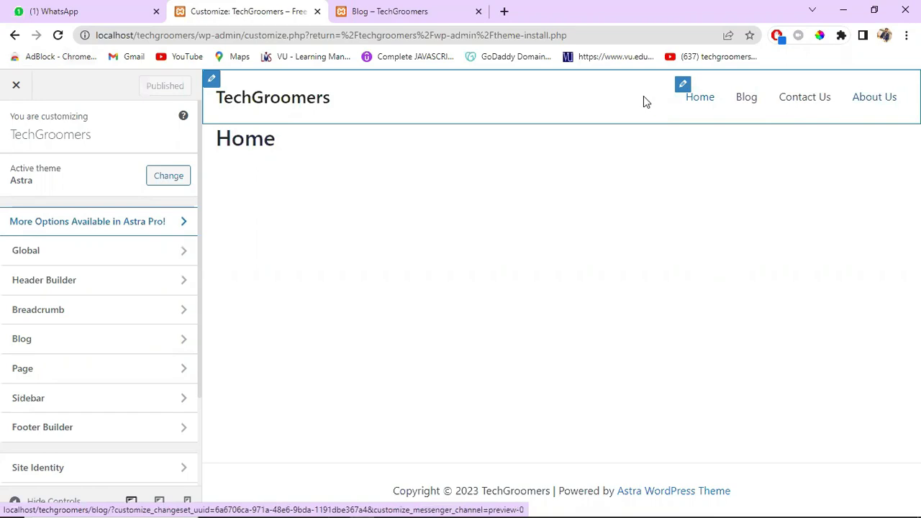
pyautogui.click(684, 91)
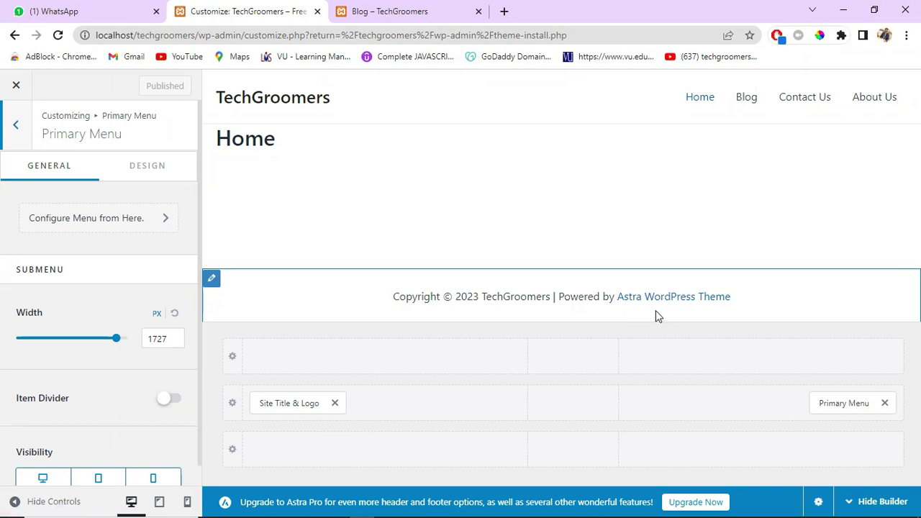
# Step: Replace [theme_author] in the footer's copyright text with "TechGroomers" and publish the change
pyautogui.click(568, 300)
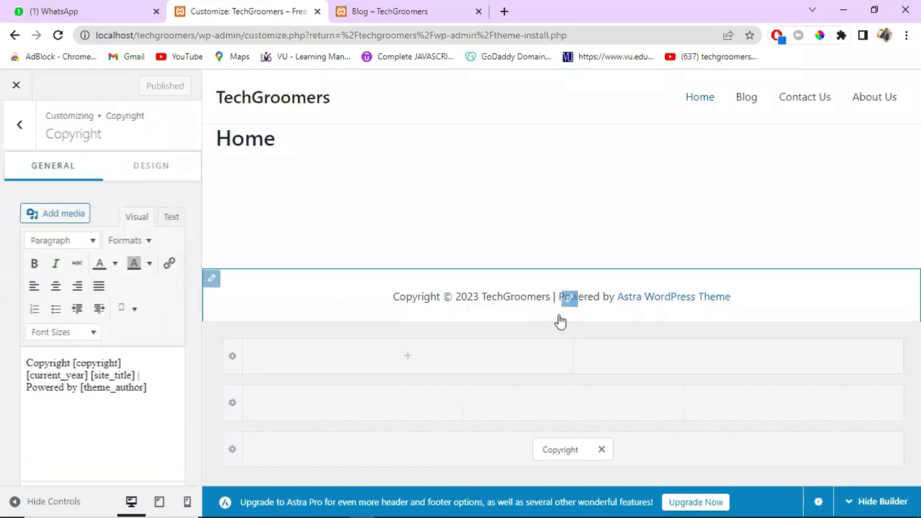
pyautogui.click(163, 397)
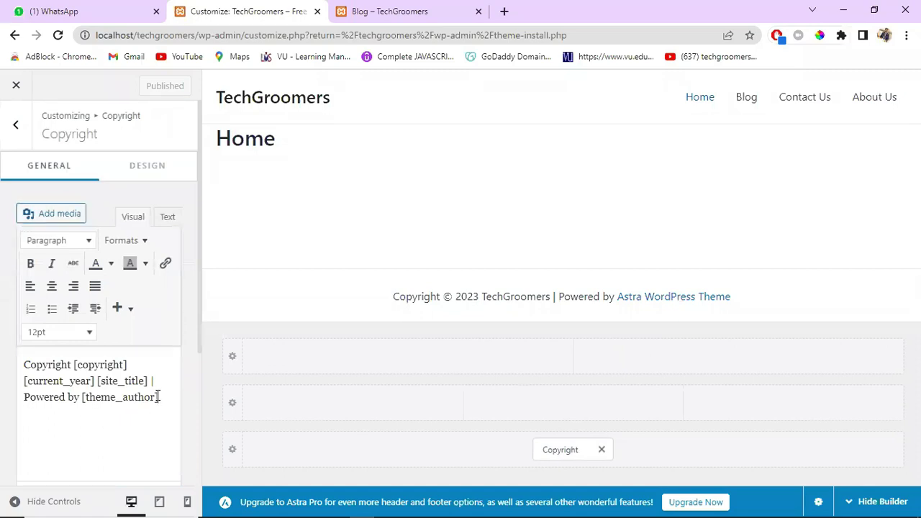
pyautogui.moveTo(152, 392); pyautogui.dragTo(85, 395)
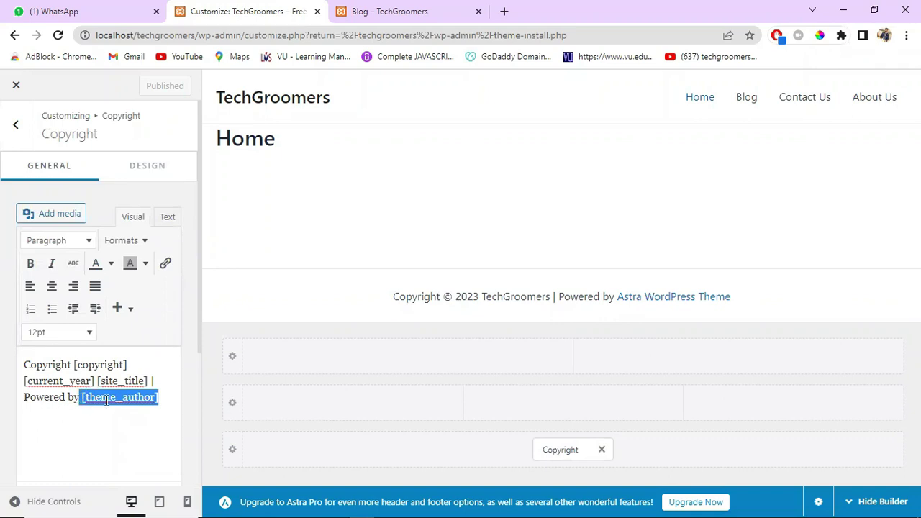
pyautogui.press('BackSpace')
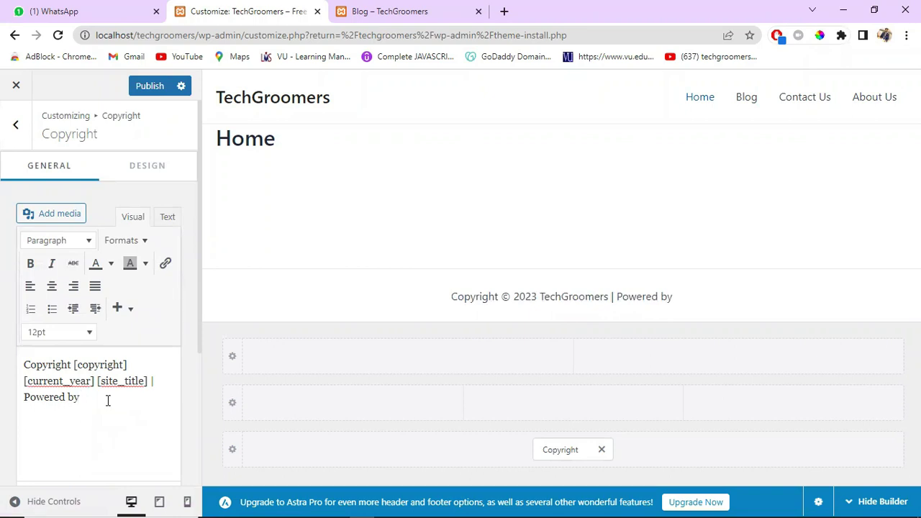
pyautogui.write('TechGroomers')
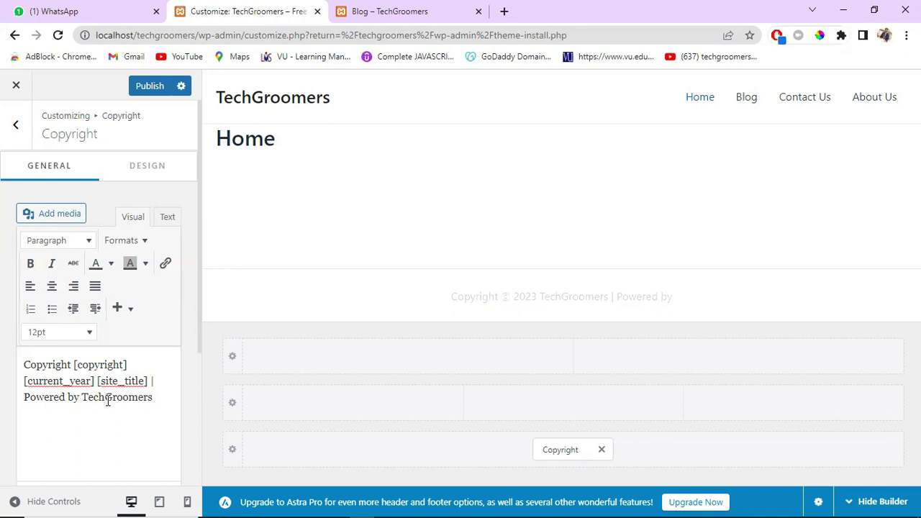
pyautogui.click(150, 86)
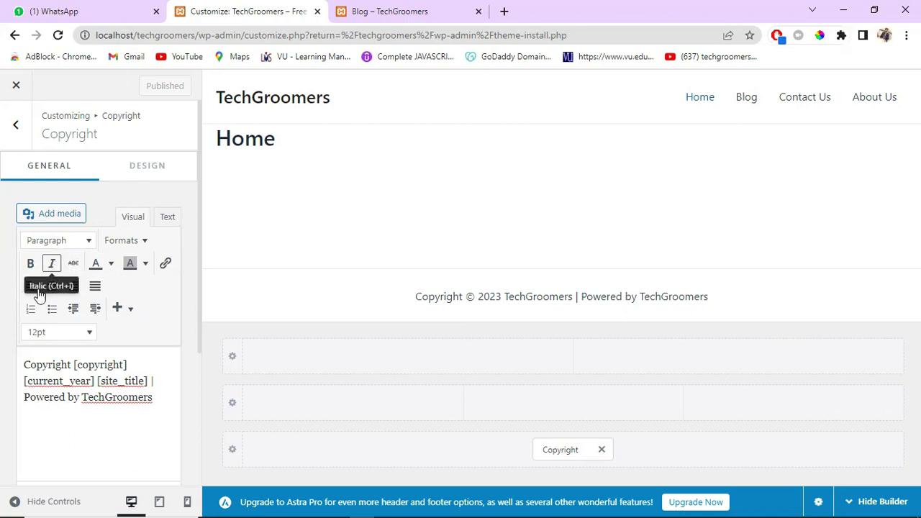
# Step: Try a bright green text color, italic and bold at the end of the copyright text without selecting any word
pyautogui.click(111, 266)
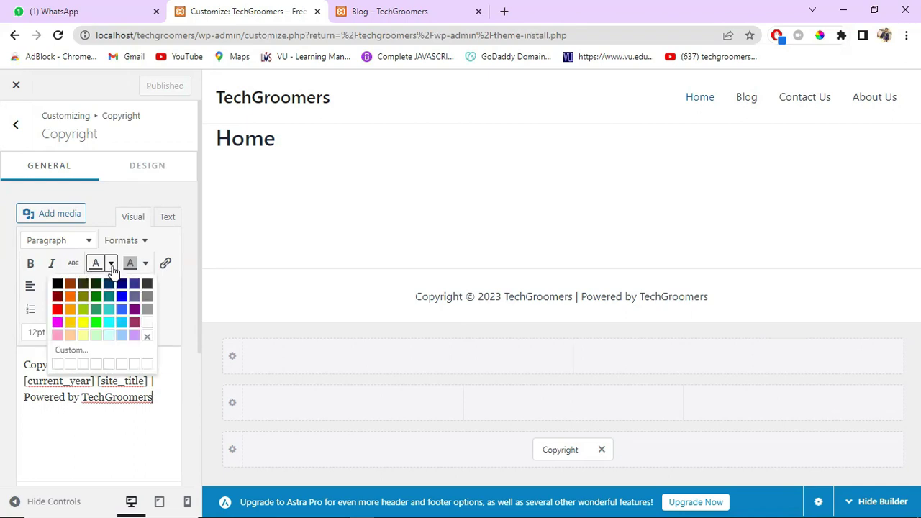
pyautogui.click(97, 322)
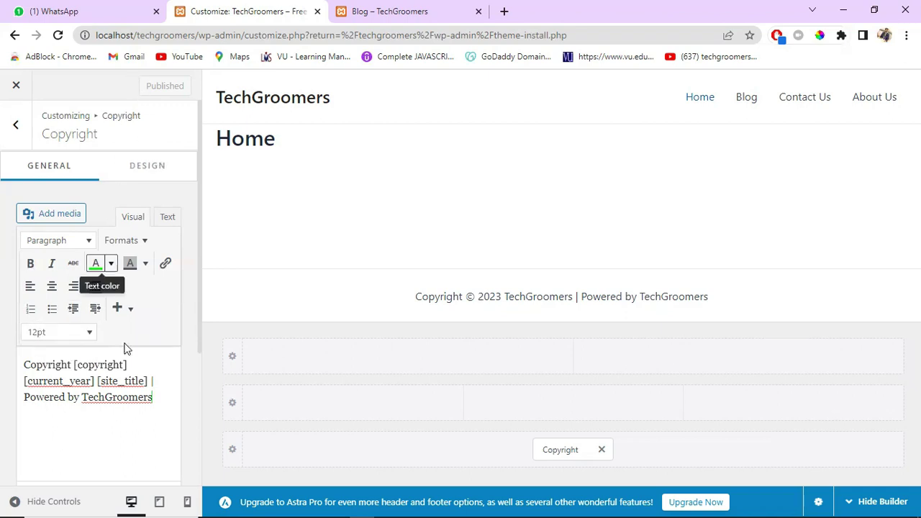
pyautogui.click(54, 268)
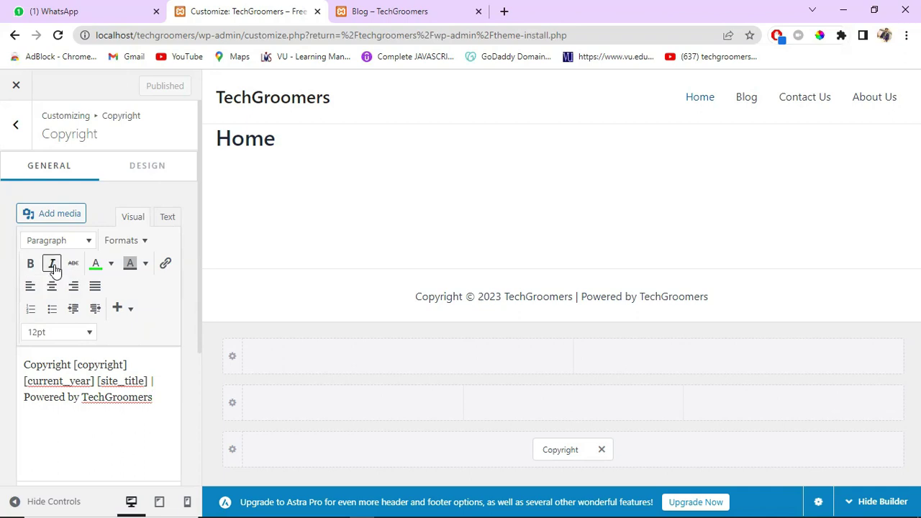
pyautogui.click(30, 265)
# Step: Try bright green on the word "TechGroomers" after "Powered by" in the copyright text and color it blue
pyautogui.moveTo(156, 398); pyautogui.dragTo(80, 400)
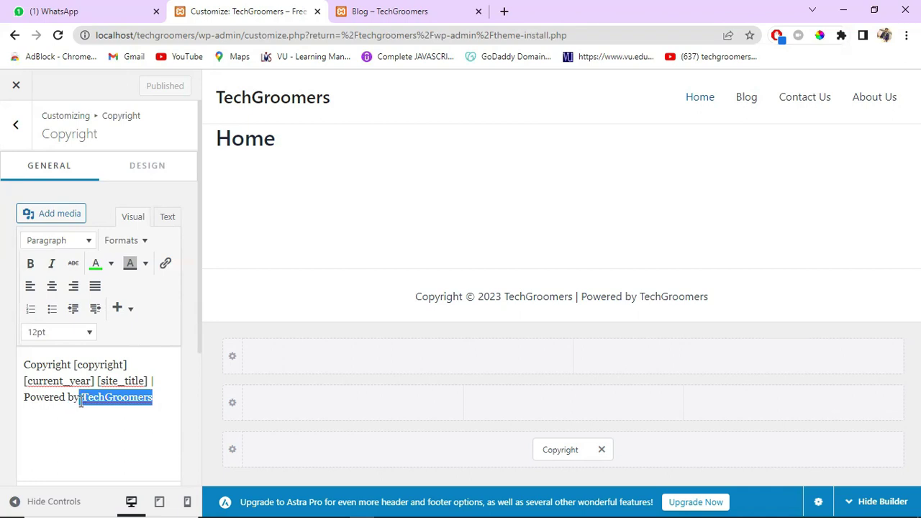
pyautogui.click(95, 264)
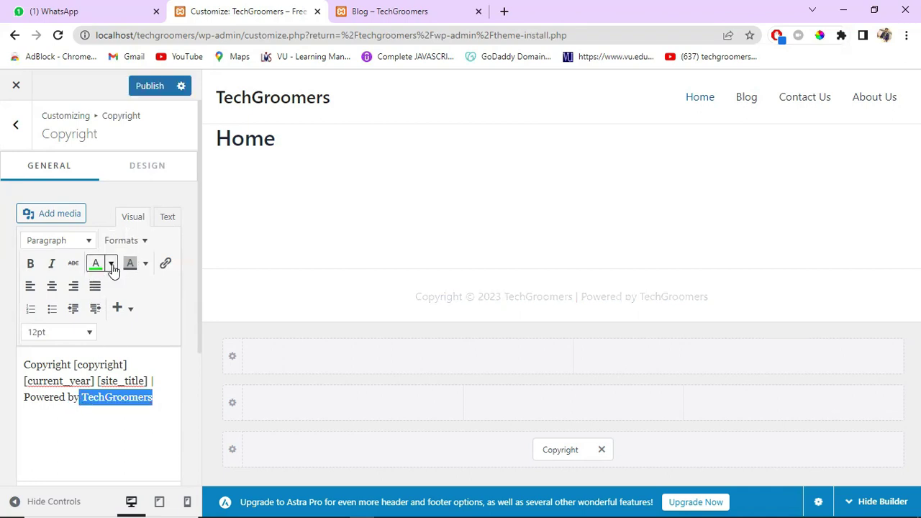
pyautogui.click(111, 264)
pyautogui.click(94, 323)
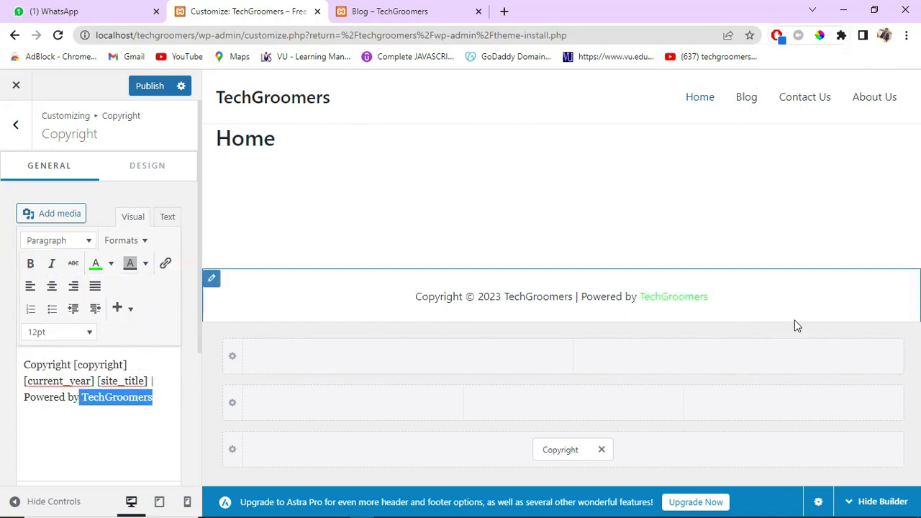
pyautogui.click(112, 264)
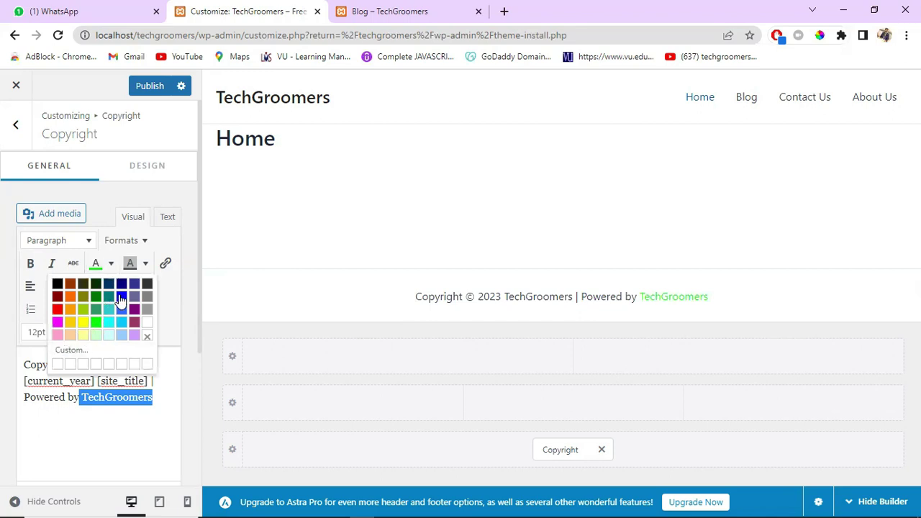
pyautogui.click(121, 297)
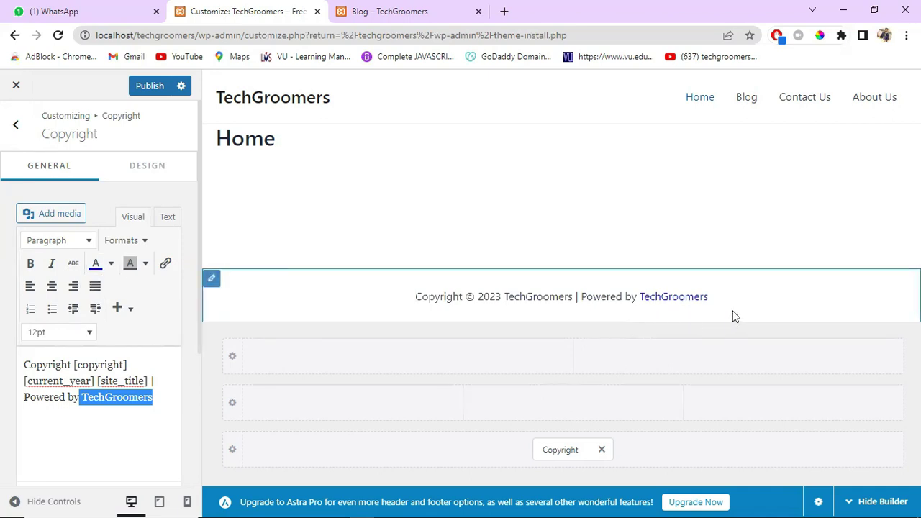
# Step: Italicize "TechGroomers" in the copyright text, try bold on and off, and publish the footer change
pyautogui.click(50, 263)
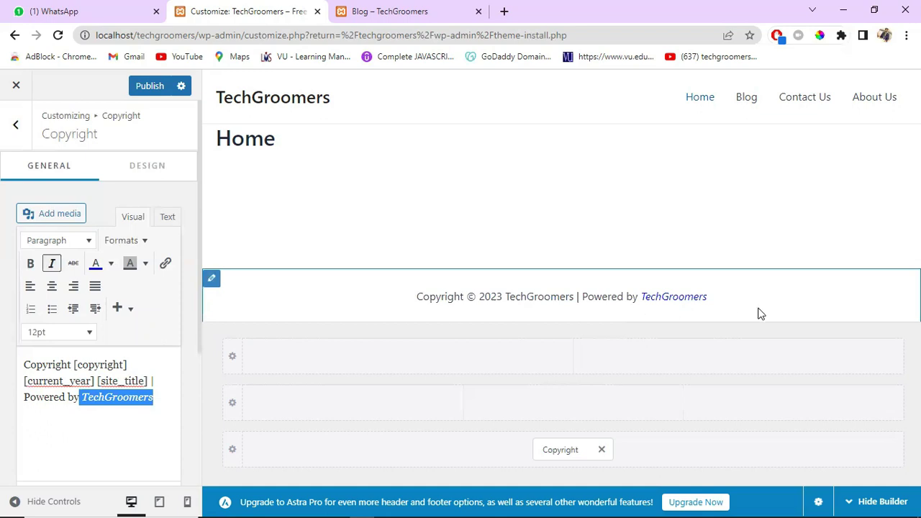
pyautogui.click(31, 263)
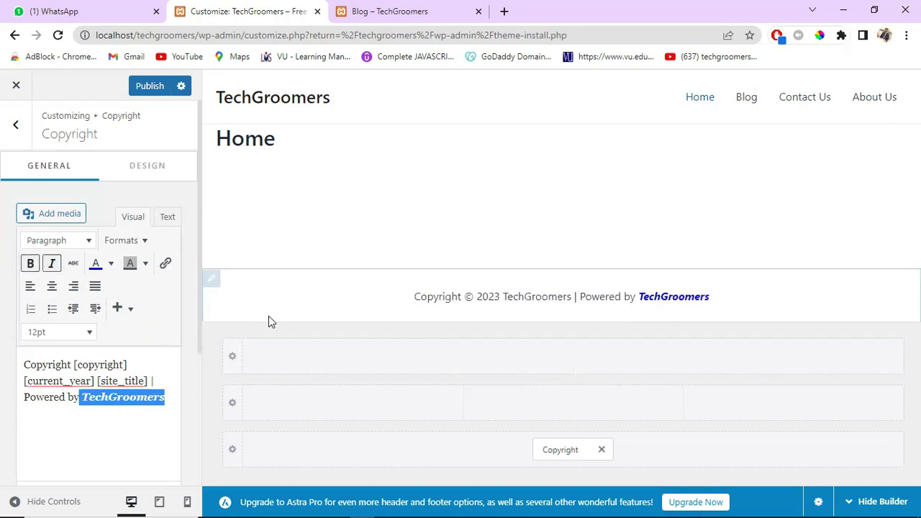
pyautogui.click(29, 265)
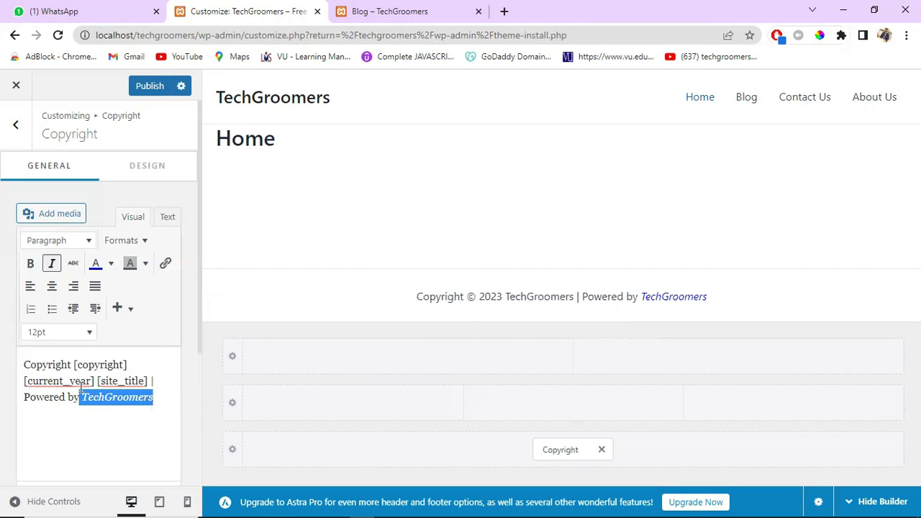
pyautogui.click(140, 87)
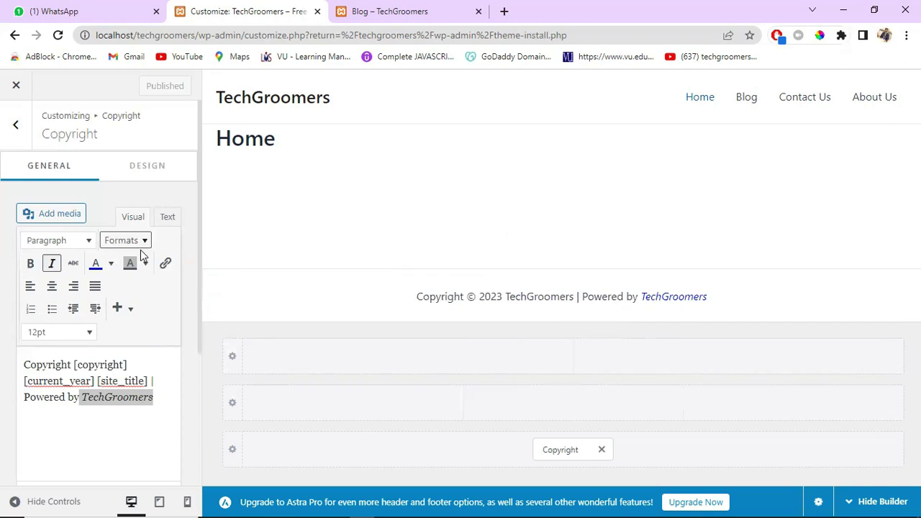
pyautogui.scroll(-5, 162, 315)
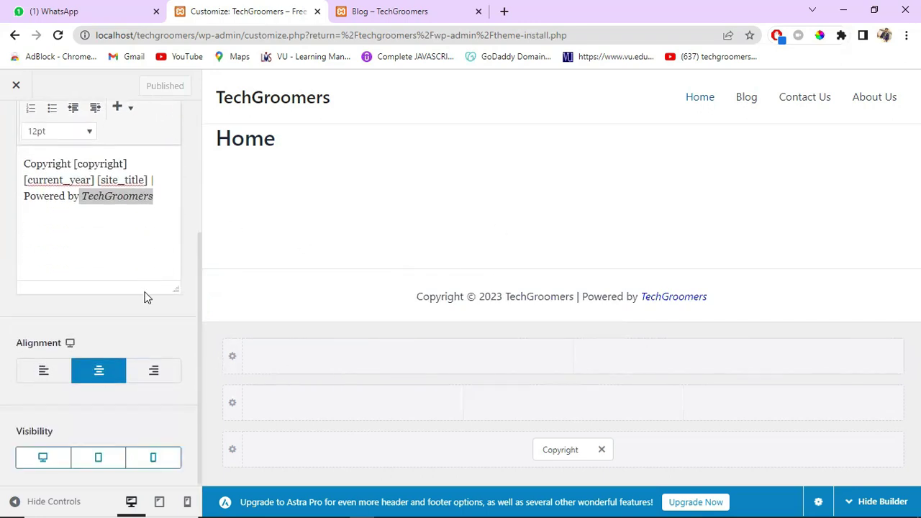
pyautogui.scroll(5, 144, 297)
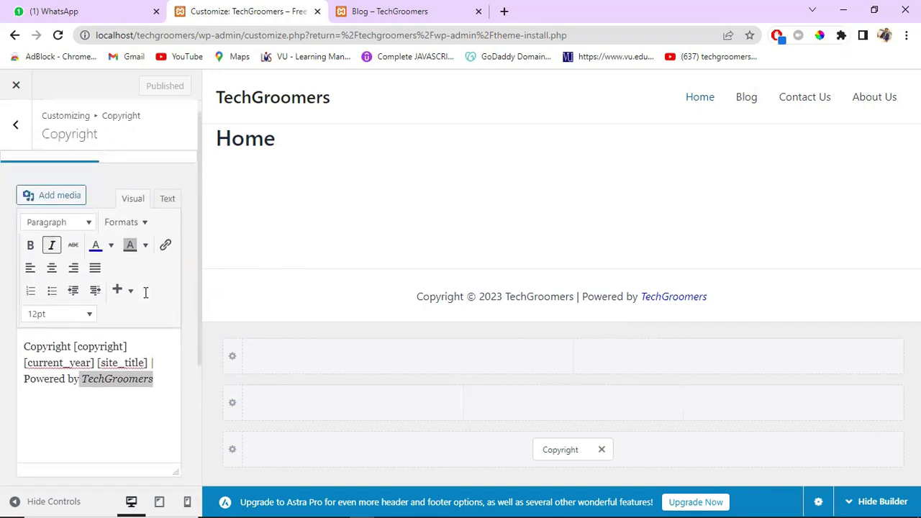
# Step: Close the Customizer, reopen it from the WordPress admin and look over its list of sections
pyautogui.click(14, 87)
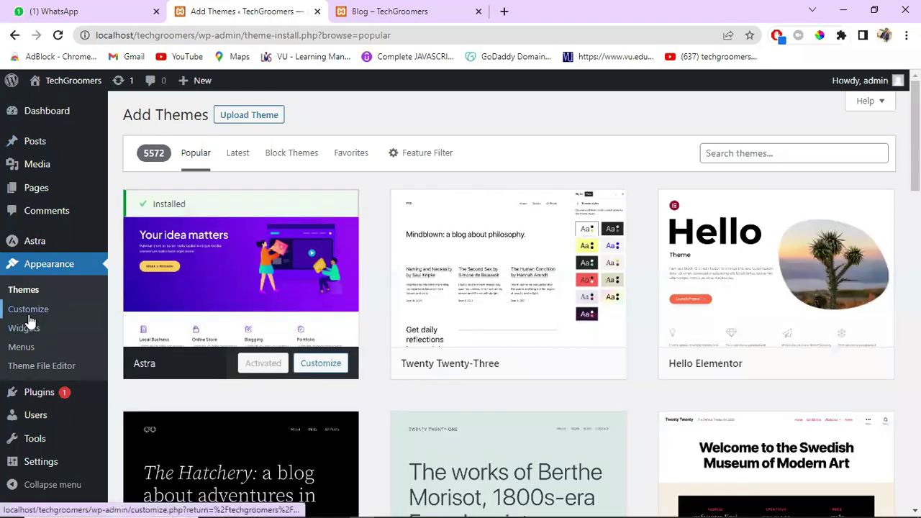
pyautogui.click(29, 310)
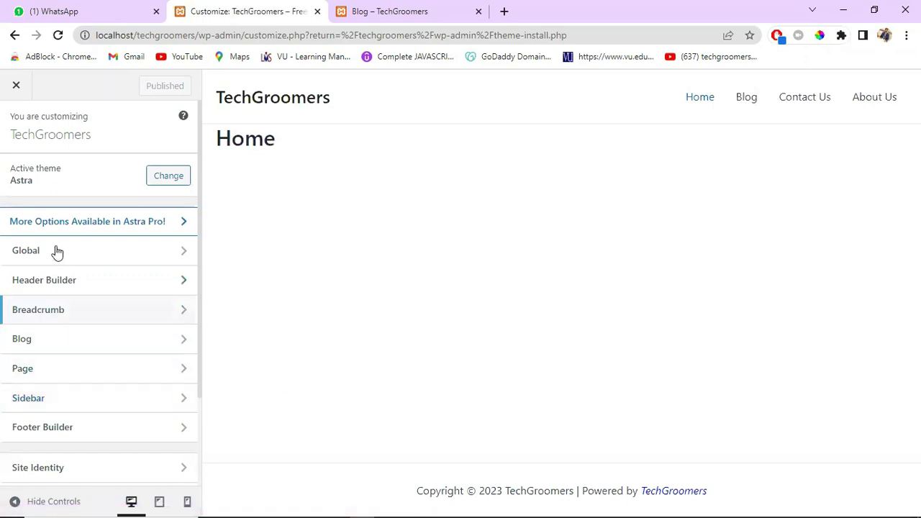
pyautogui.scroll(-3, 129, 265)
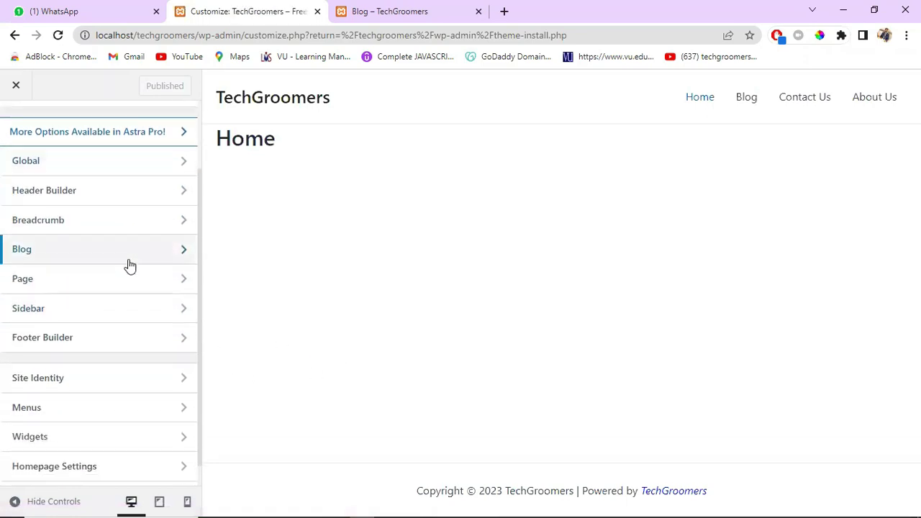
pyautogui.scroll(3, 90, 372)
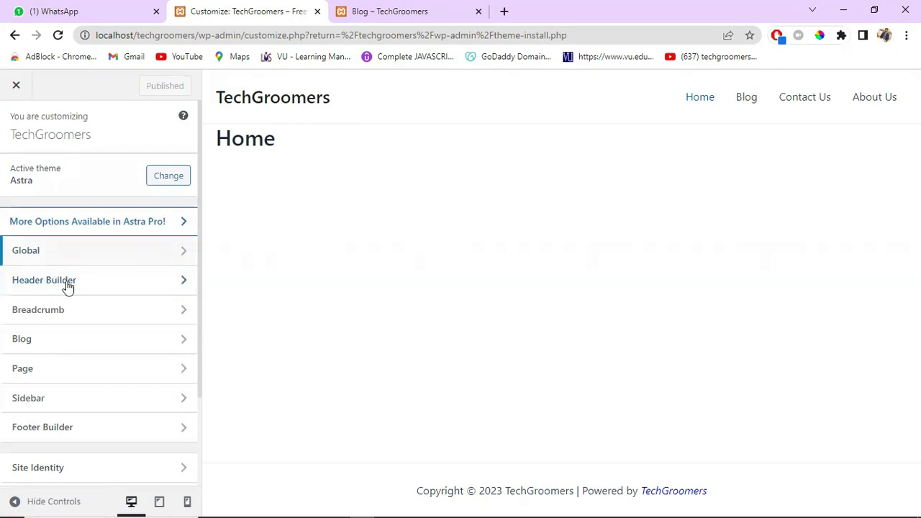
# Step: Open the Header Builder's Site Title & Logo element and review its general logo and site title options
pyautogui.click(186, 293)
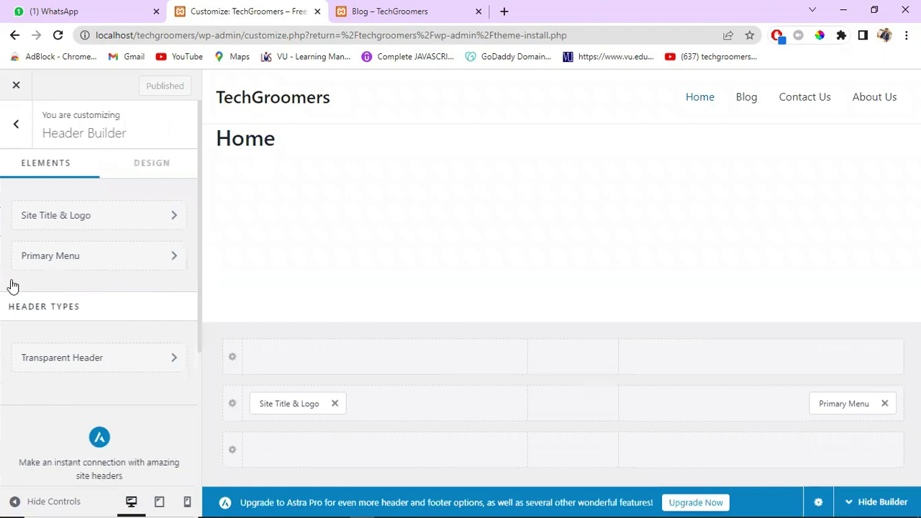
pyautogui.click(135, 223)
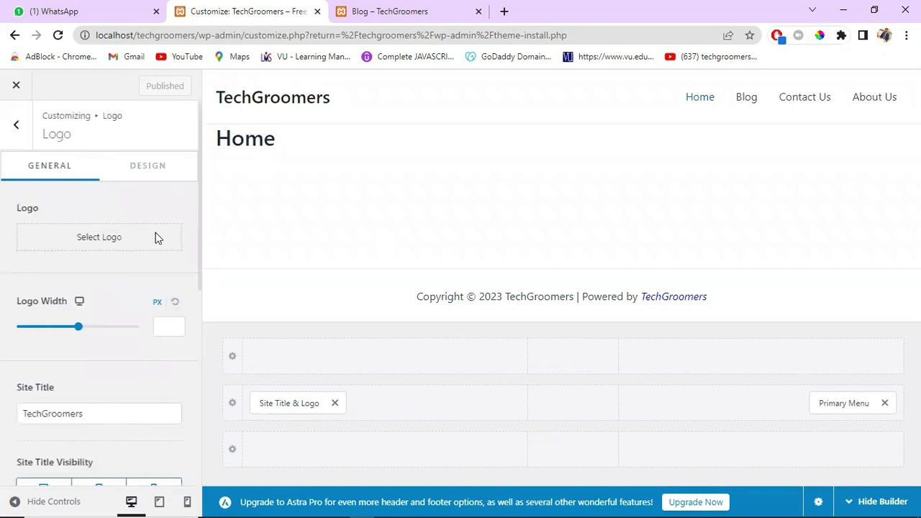
pyautogui.scroll(-2, 108, 338)
pyautogui.scroll(2, 93, 307)
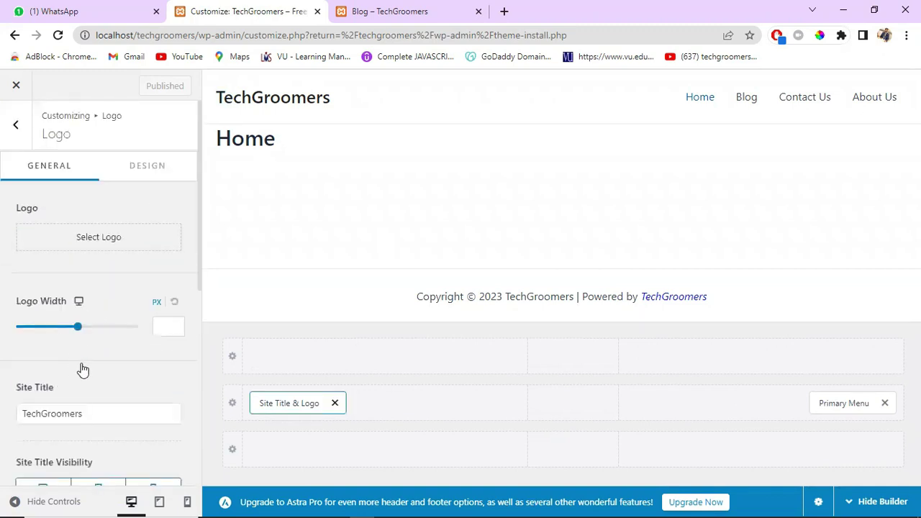
pyautogui.scroll(-2, 81, 367)
pyautogui.scroll(2, 81, 367)
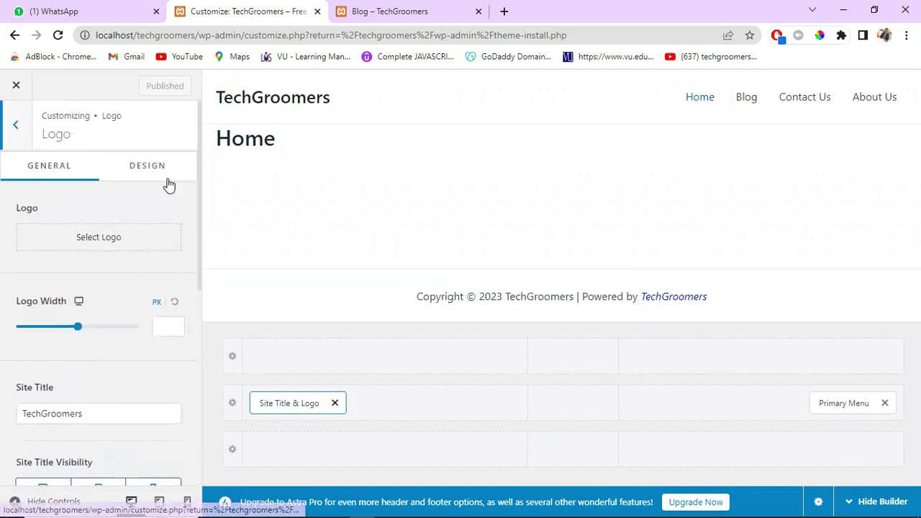
# Step: Try larger title font sizes, including 61, 52 and 50 px, in the logo design options and settle on 29 px
pyautogui.click(167, 181)
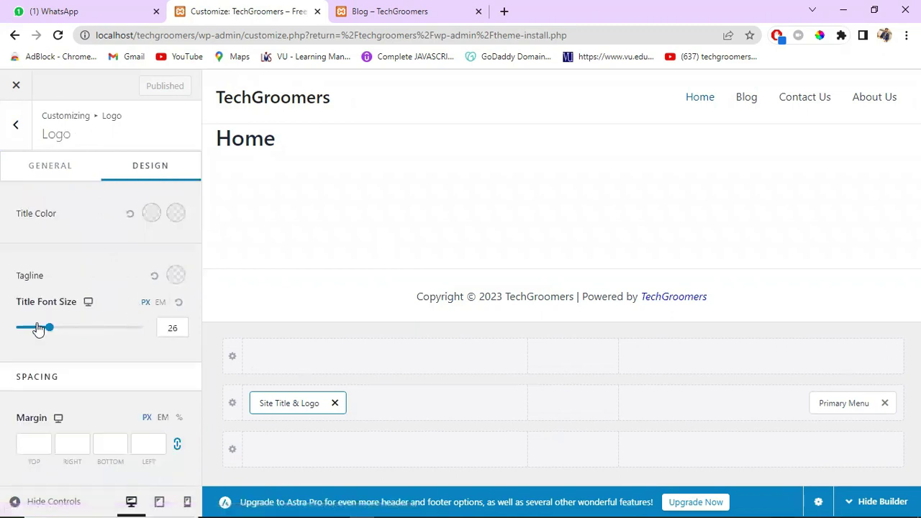
pyautogui.click(92, 335)
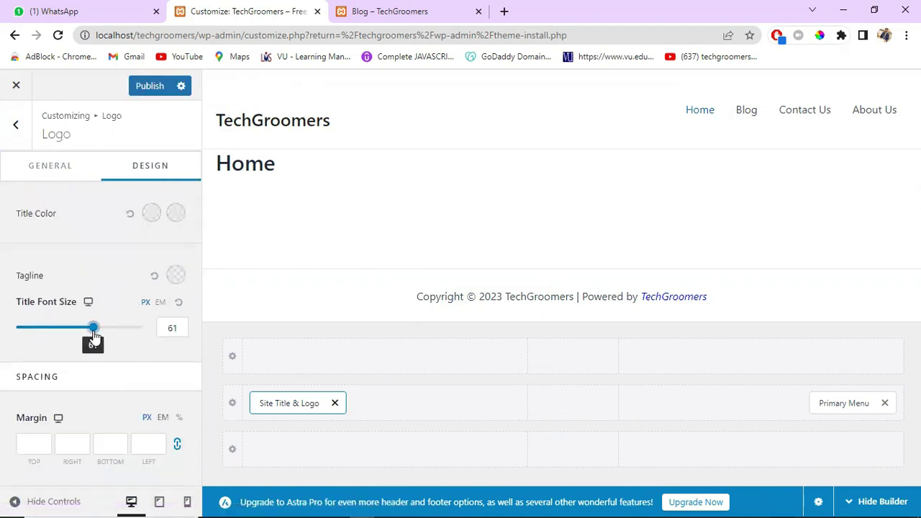
pyautogui.moveTo(97, 336); pyautogui.dragTo(143, 339)
pyautogui.click(82, 339)
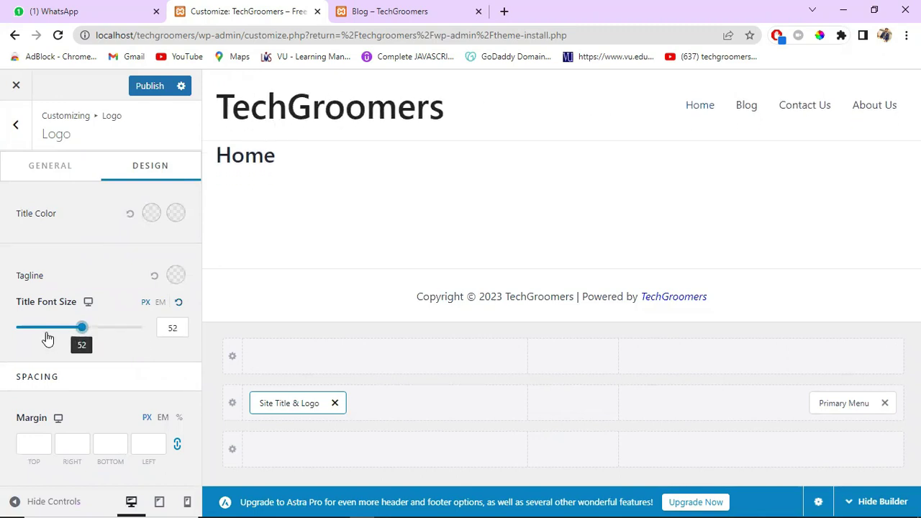
pyautogui.click(45, 335)
pyautogui.click(78, 333)
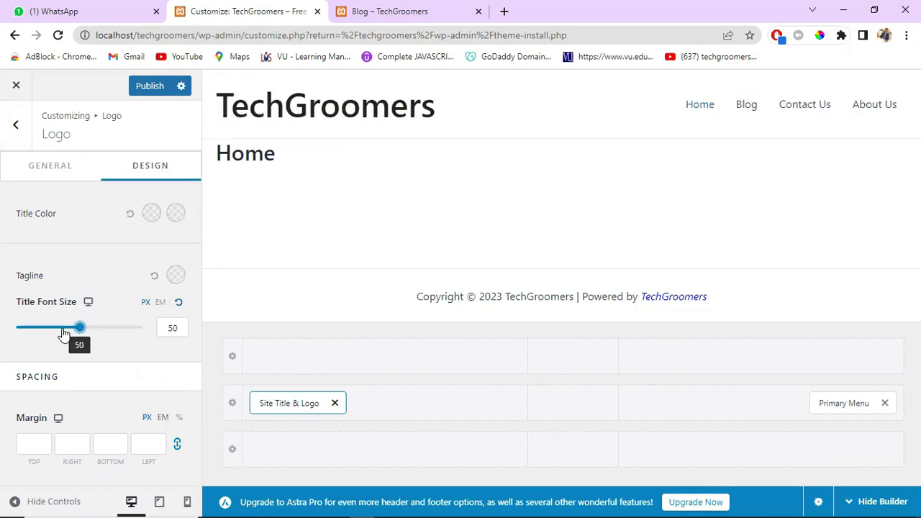
pyautogui.click(56, 331)
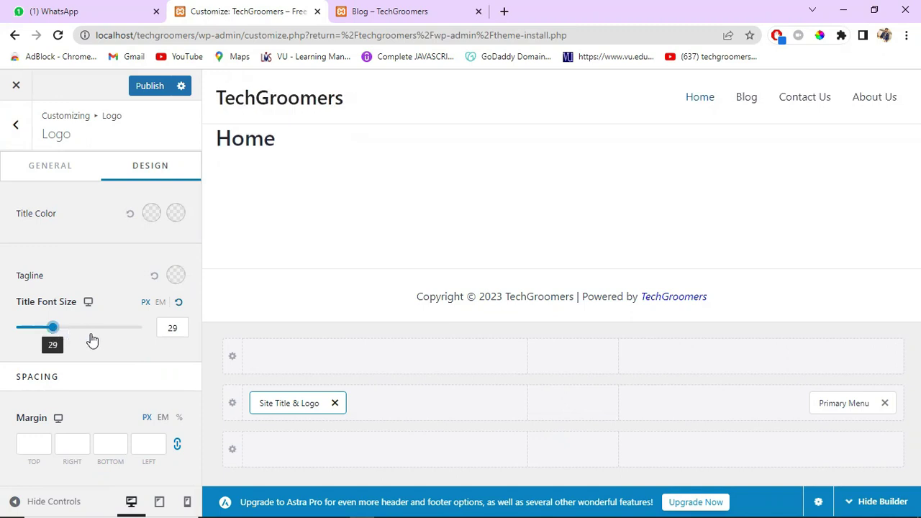
# Step: Set the normal title color of the site title to a strong red
pyautogui.click(151, 214)
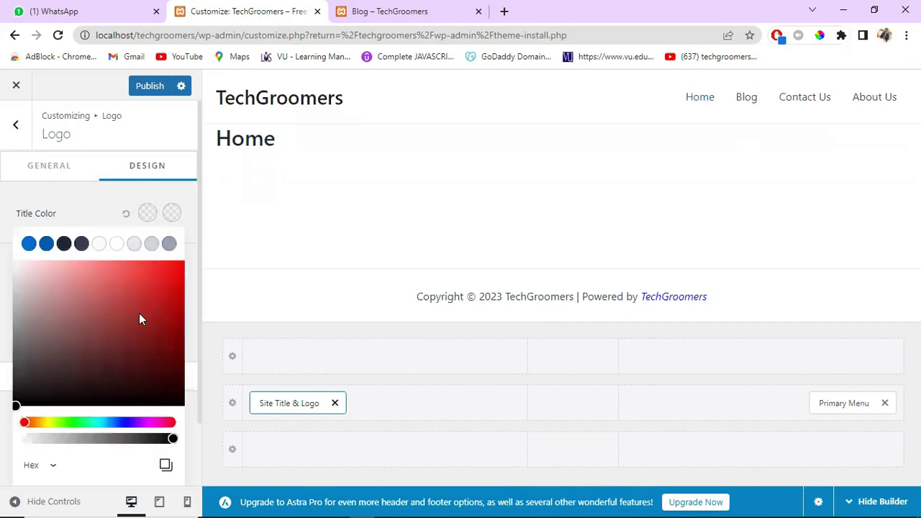
pyautogui.click(172, 279)
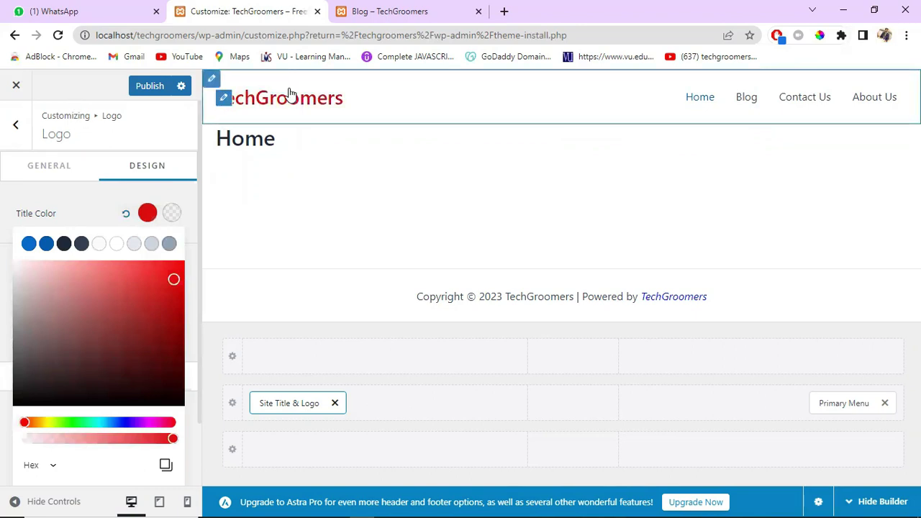
pyautogui.click(76, 202)
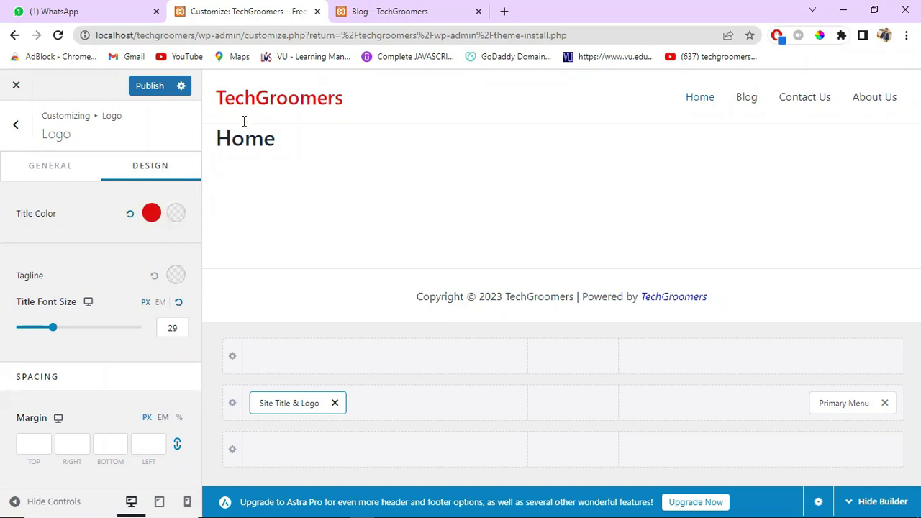
# Step: Set the site title's hover color to a medium blue and publish the header changes
pyautogui.click(175, 214)
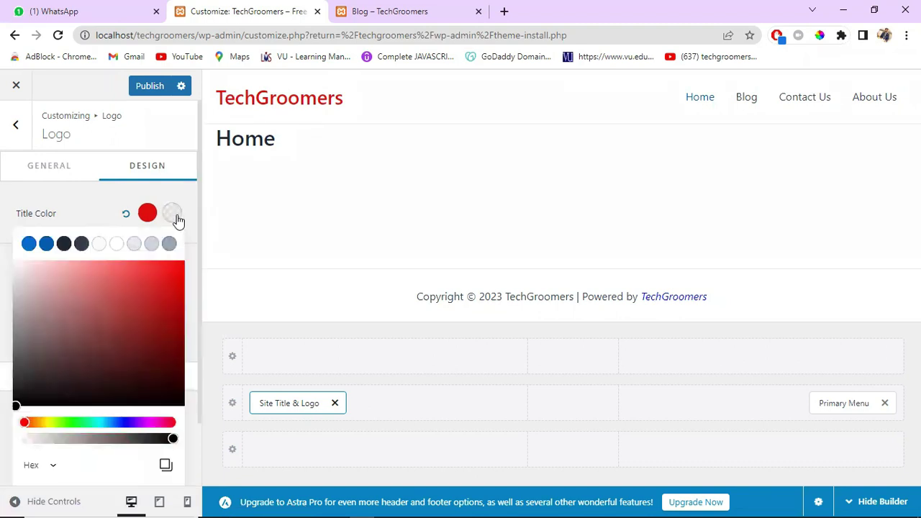
pyautogui.click(134, 245)
pyautogui.click(149, 303)
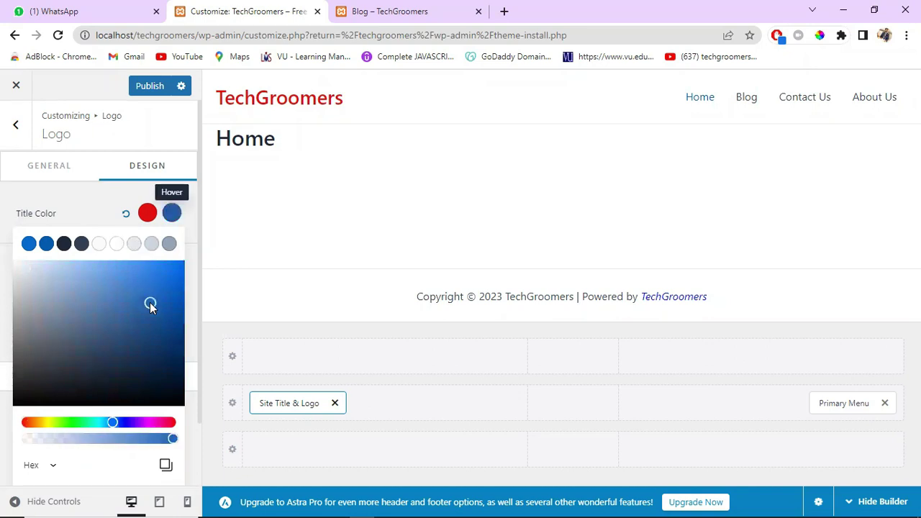
pyautogui.click(82, 195)
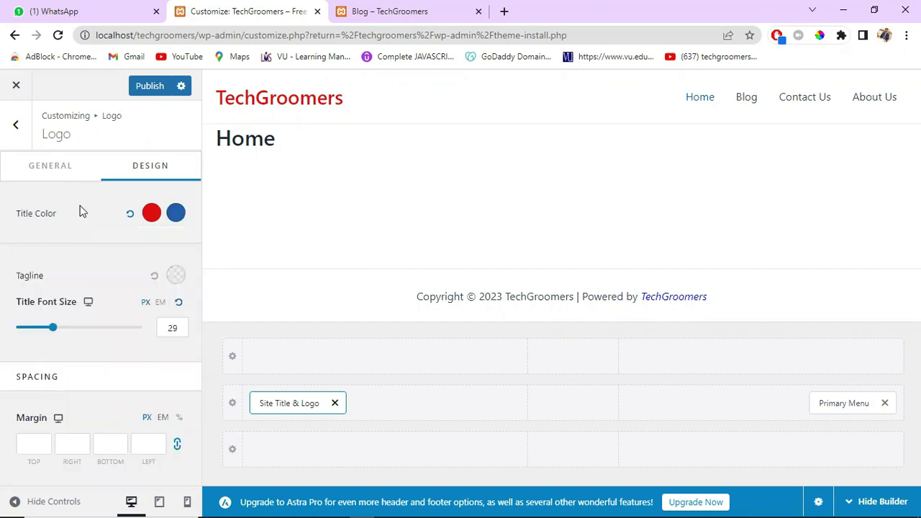
pyautogui.click(149, 86)
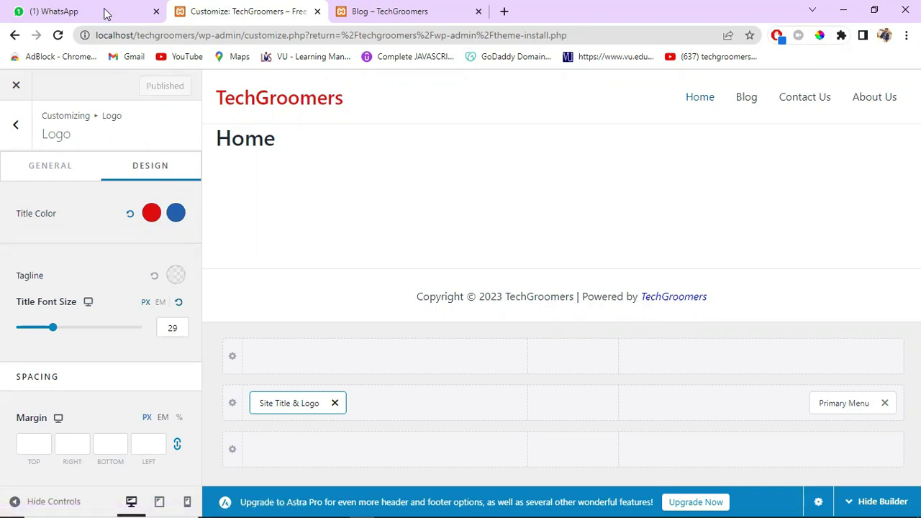
# Step: Return to the Header Builder and reopen the design options of the Site Title & Logo element
pyautogui.click(64, 34)
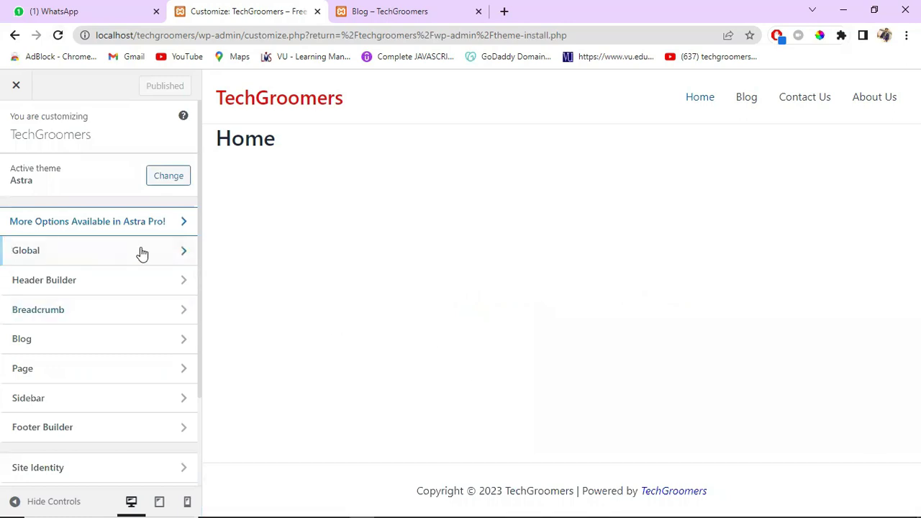
pyautogui.click(182, 293)
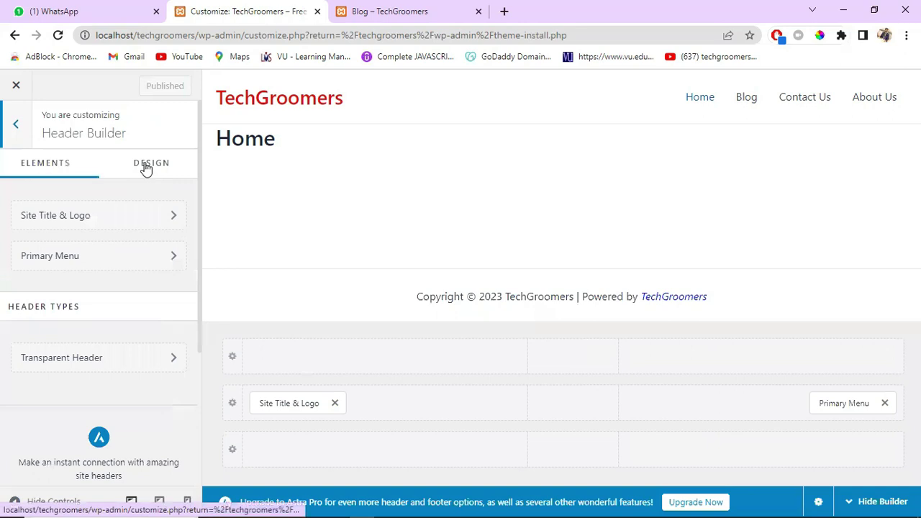
pyautogui.click(160, 223)
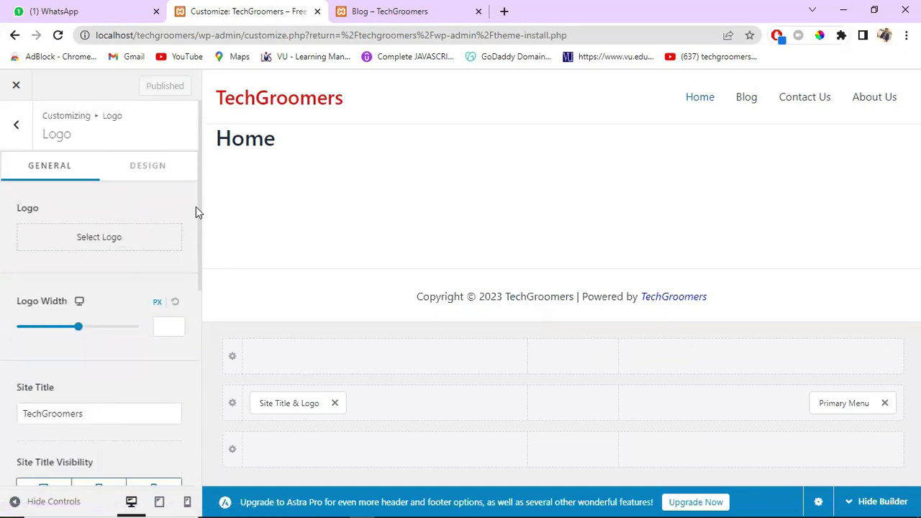
pyautogui.click(160, 177)
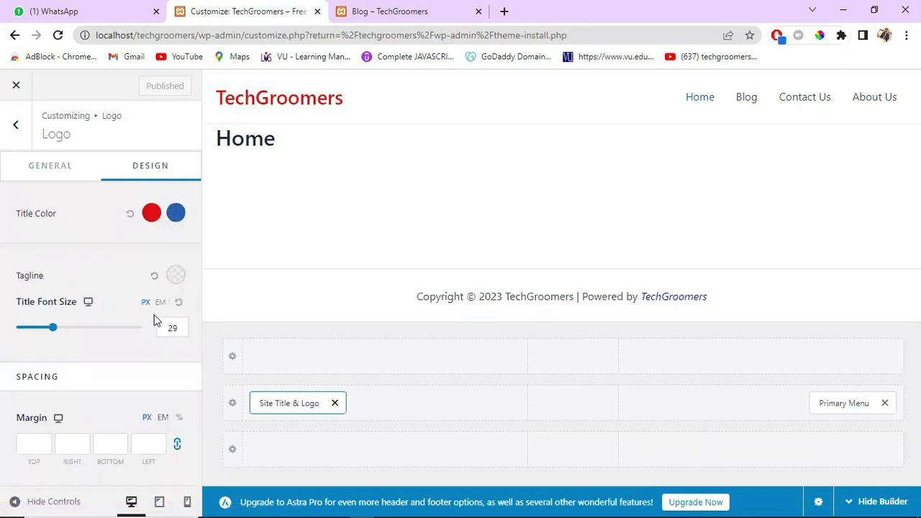
# Step: Try linked margins of 3454 and 34 px on all sides of the site title, and clear them
pyautogui.click(51, 449)
pyautogui.click(130, 219)
pyautogui.click(151, 447)
pyautogui.write('3454')
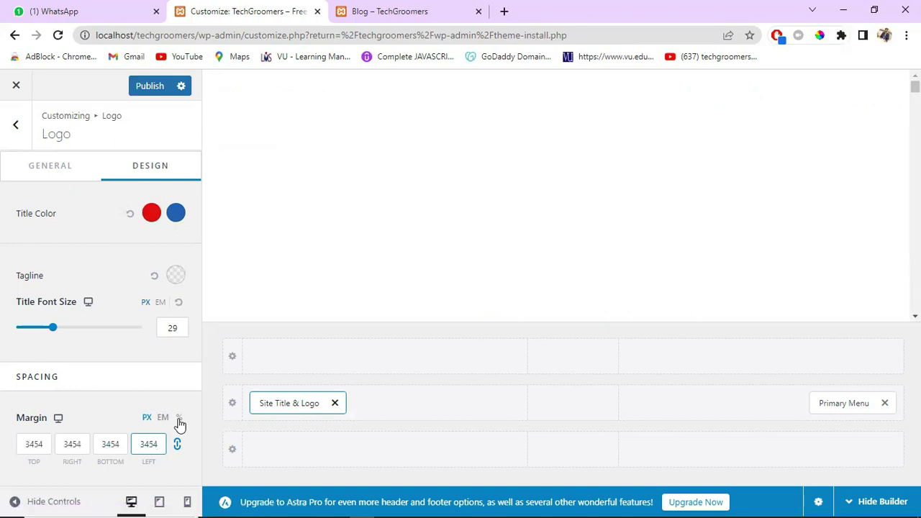
pyautogui.press('BackSpace')
pyautogui.press('BackSpace')
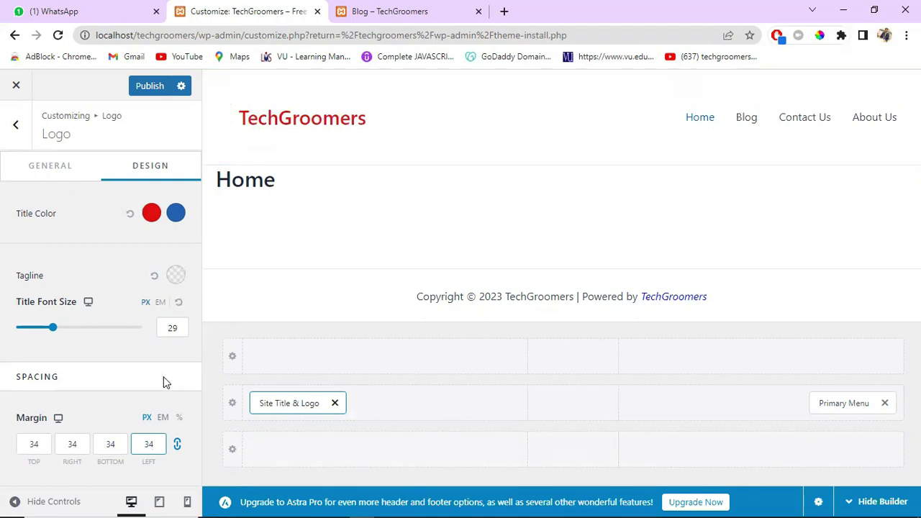
pyautogui.press('BackSpace')
pyautogui.press('BackSpace')
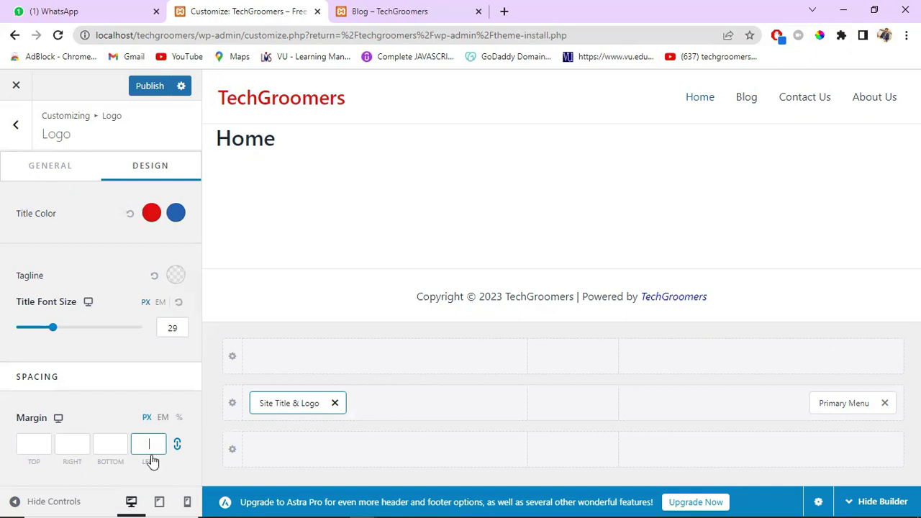
# Step: Try a linked margin of 67 px on all sides of the site title, and clear it
pyautogui.click(118, 443)
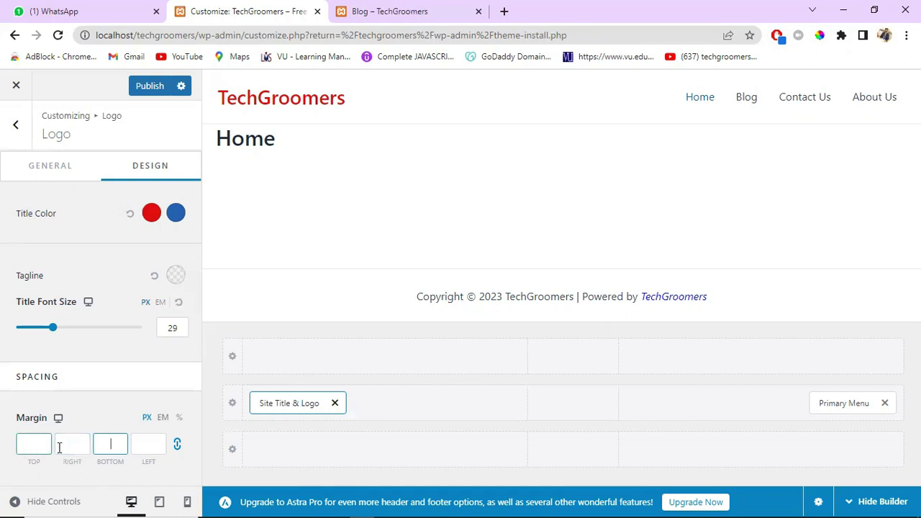
pyautogui.write('67')
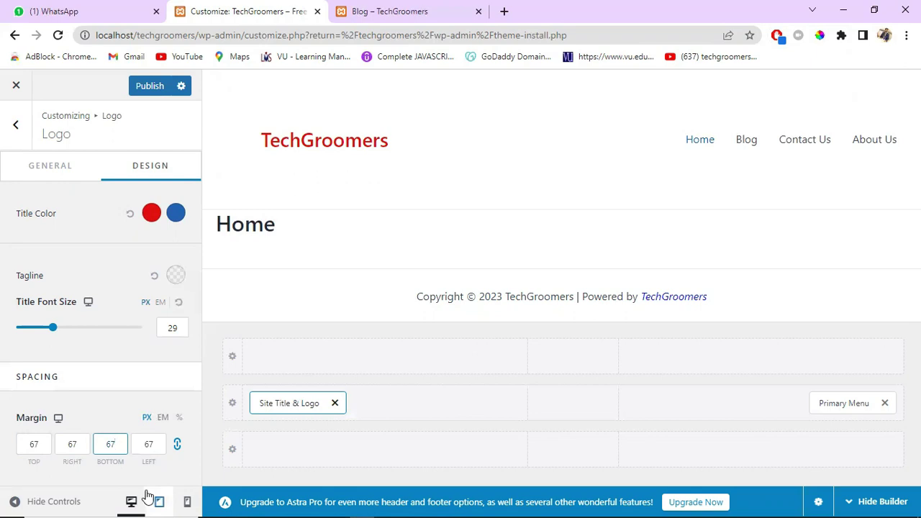
pyautogui.press('BackSpace')
pyautogui.press('BackSpace')
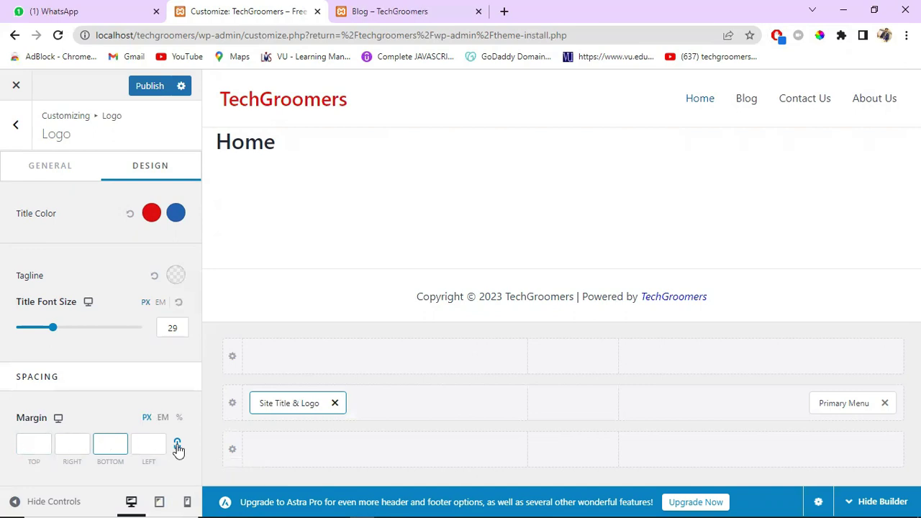
# Step: Unlink the site title's margins and set top to 34, right to 56, bottom to 45 and left to 67 px
pyautogui.hotkey('shift', 'Tab')
pyautogui.click(150, 446)
pyautogui.write('60')
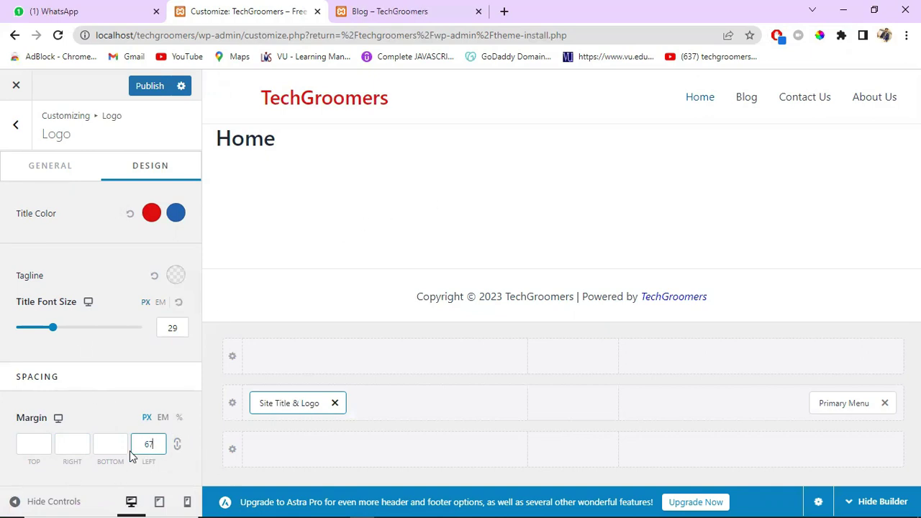
pyautogui.click(113, 448)
pyautogui.write('45')
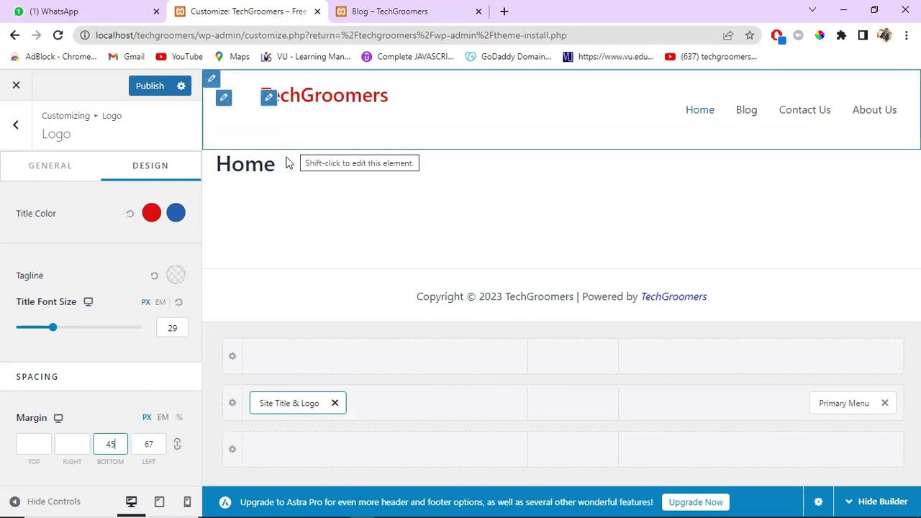
pyautogui.click(70, 445)
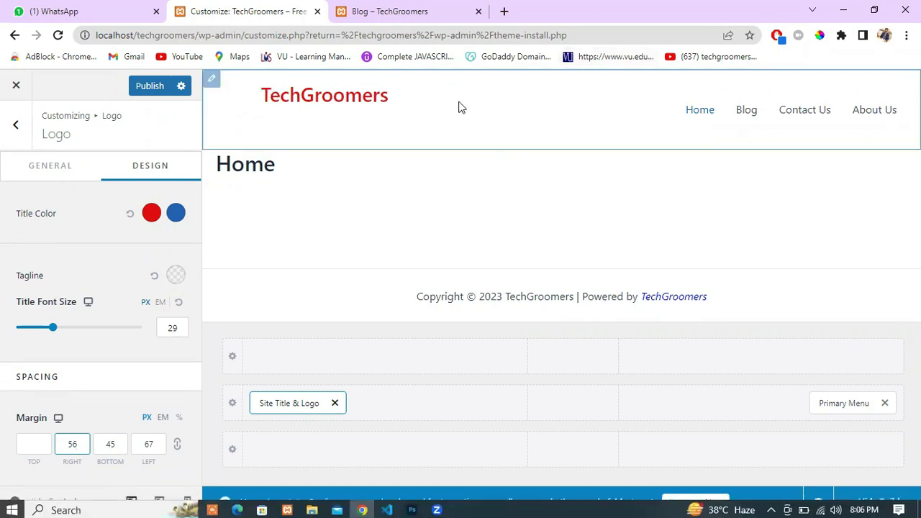
pyautogui.click(43, 449)
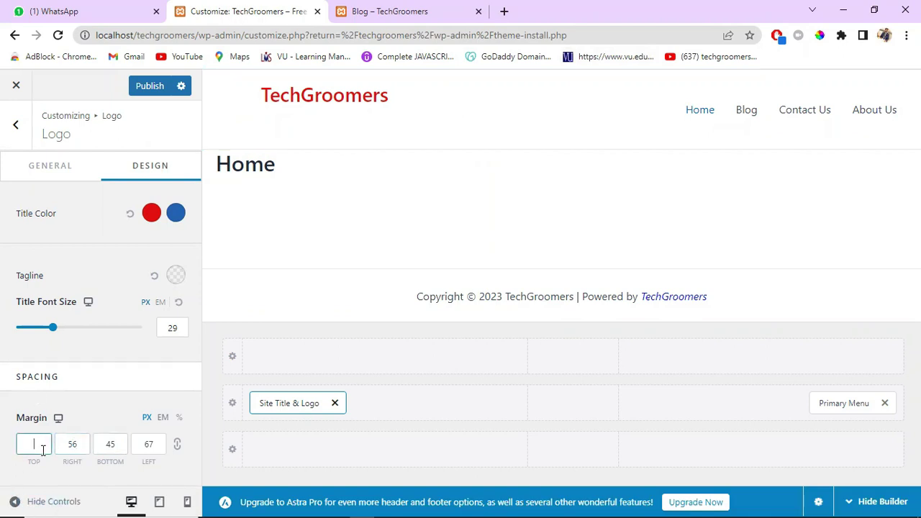
pyautogui.write('34')
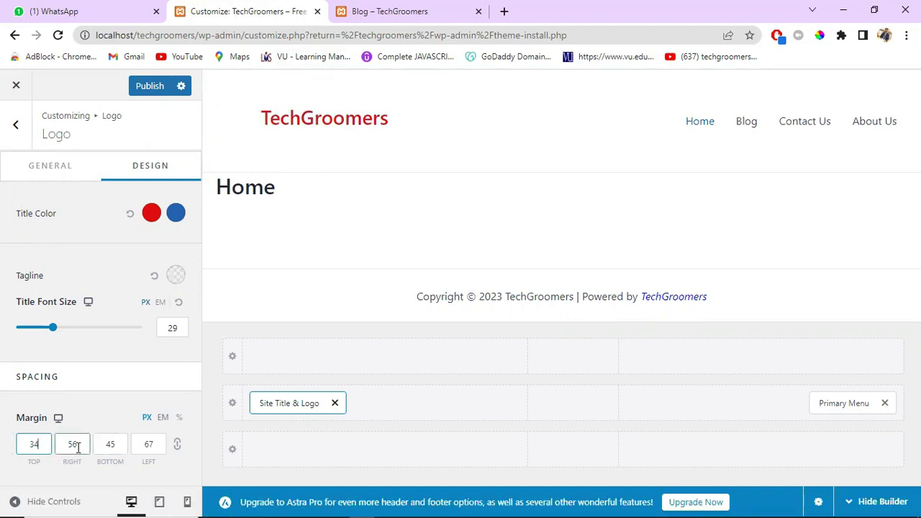
pyautogui.click(126, 444)
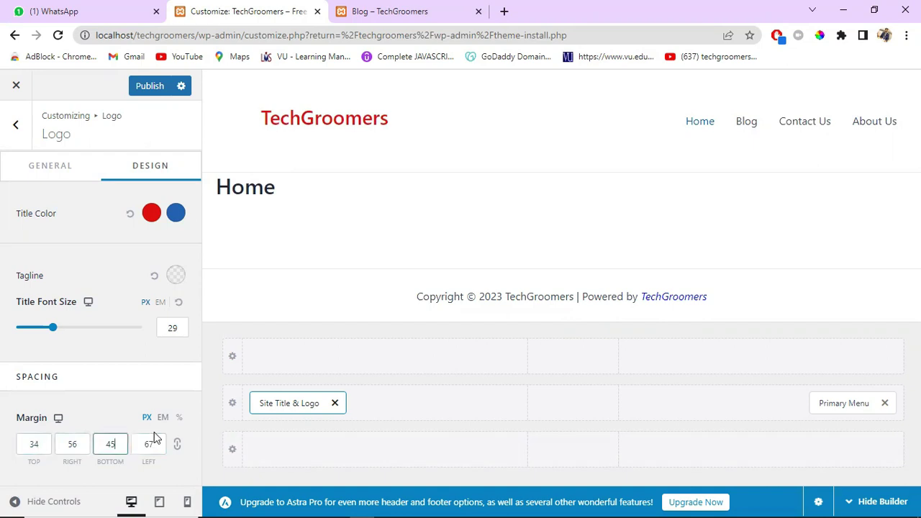
# Step: Relink the site title's margin values, clear them on all sides and publish the change
pyautogui.click(177, 444)
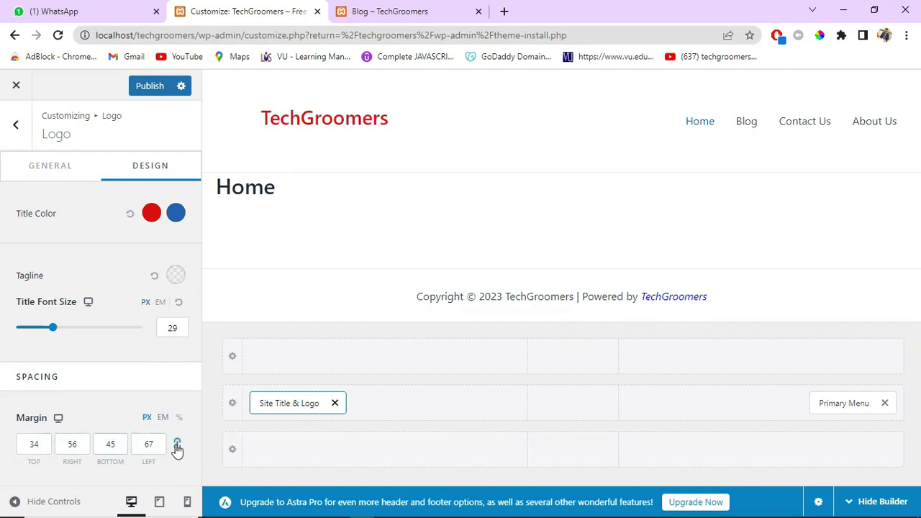
pyautogui.click(162, 442)
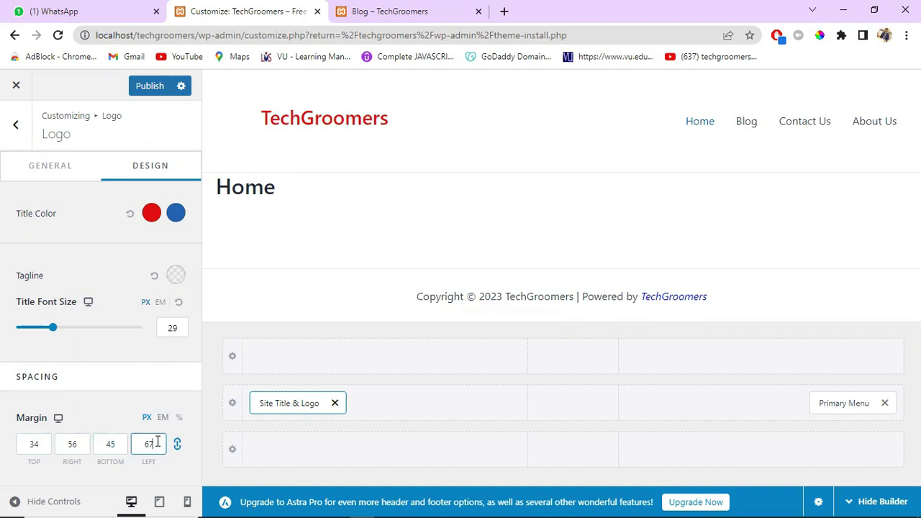
pyautogui.press('BackSpace')
pyautogui.press('BackSpace')
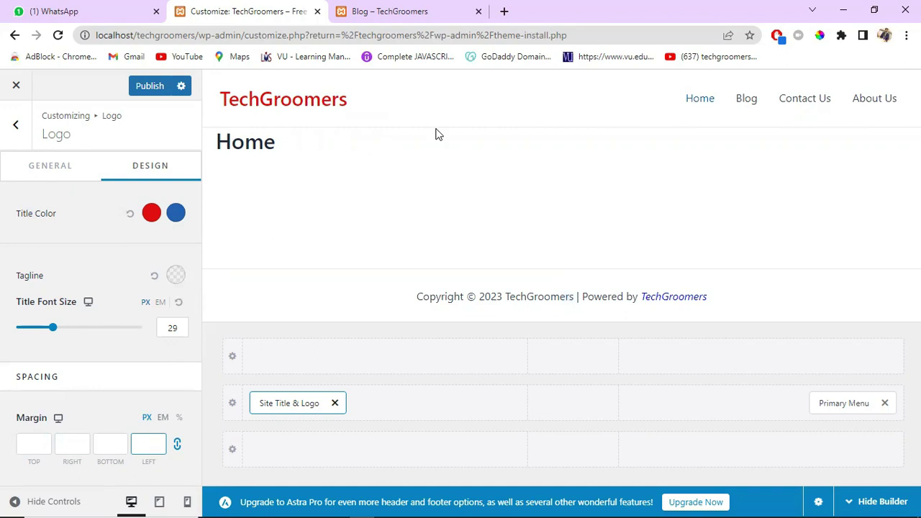
pyautogui.click(147, 88)
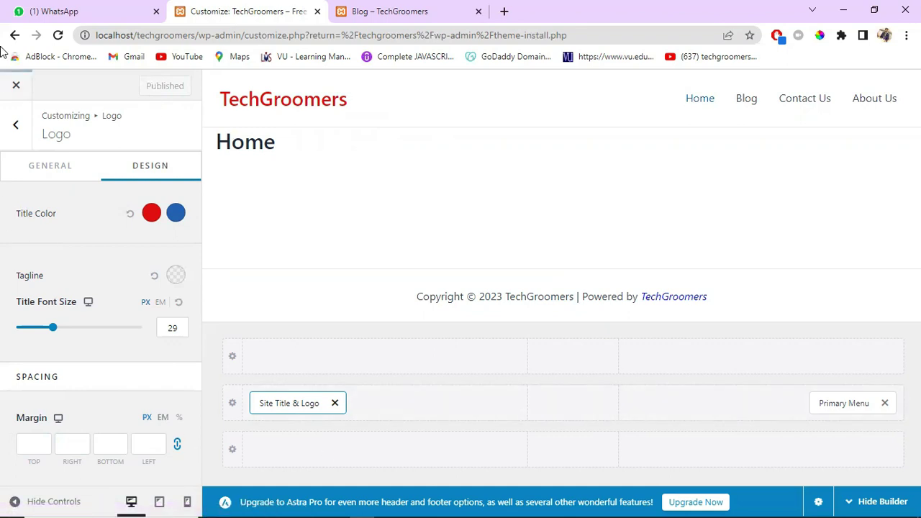
# Step: Close the Customizer, reopen it from the WordPress admin and open its Blog section
pyautogui.click(16, 87)
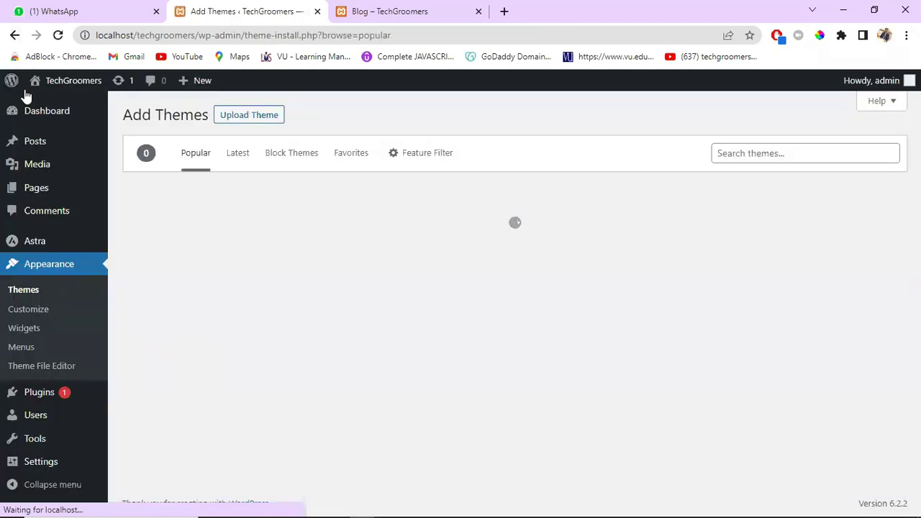
pyautogui.click(35, 316)
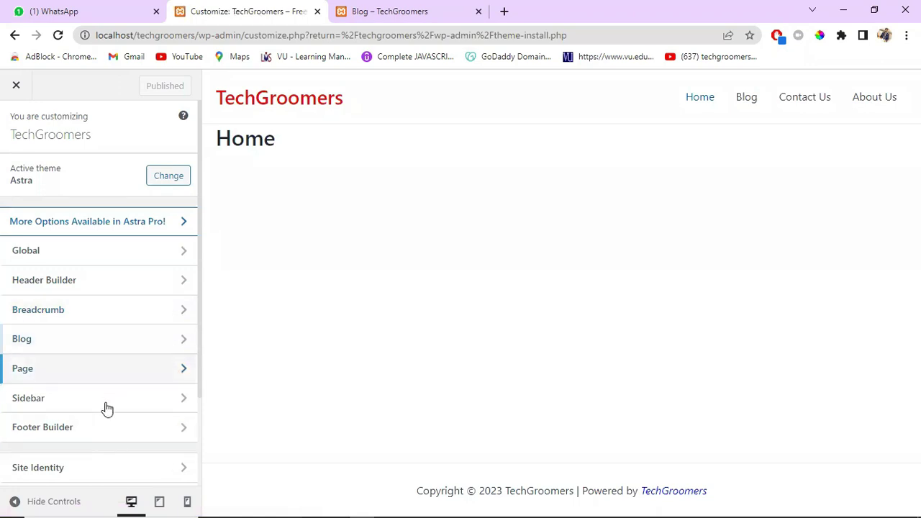
pyautogui.click(120, 351)
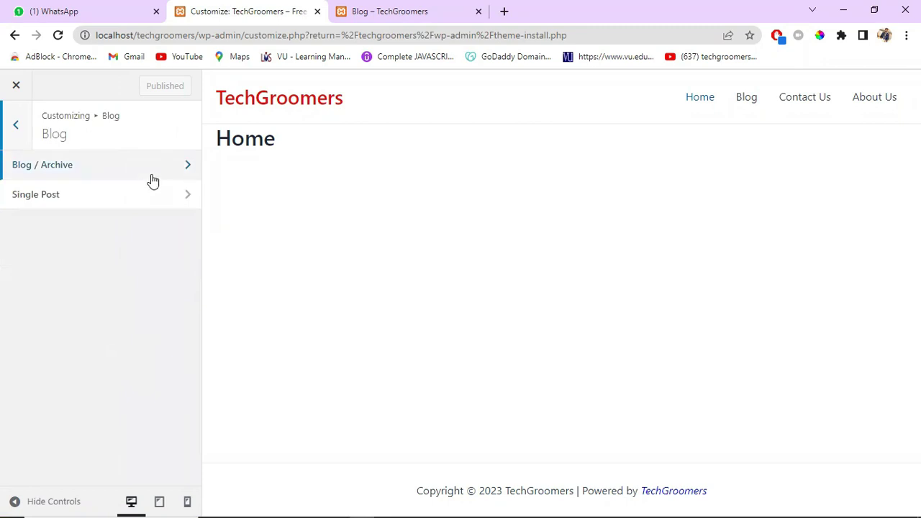
# Step: Leave the Blog section and examine the Blog page in the customizer preview, from the header through the Digital Marketing post to the footer
pyautogui.click(17, 127)
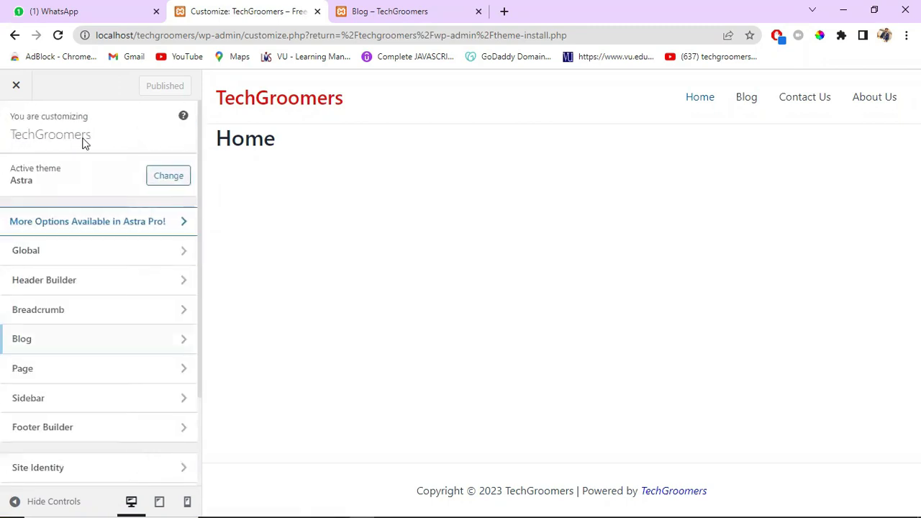
pyautogui.click(755, 106)
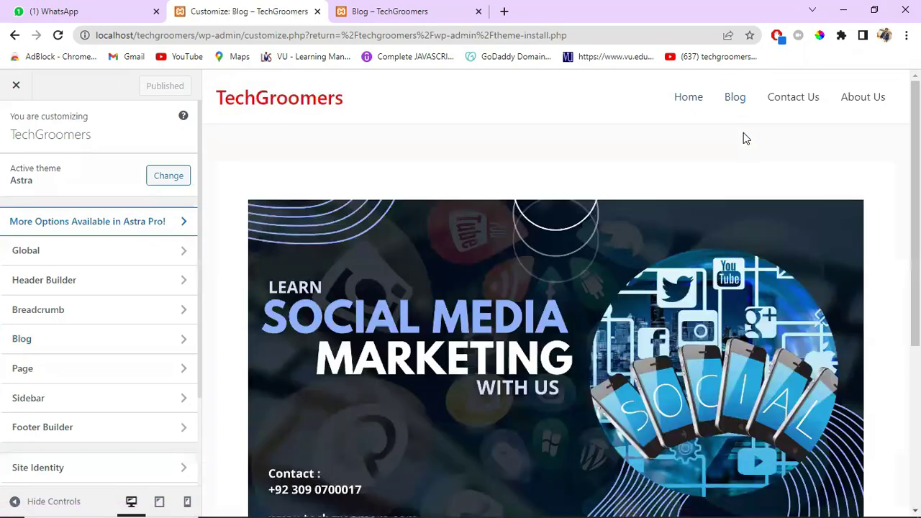
pyautogui.scroll(-4, 221, 352)
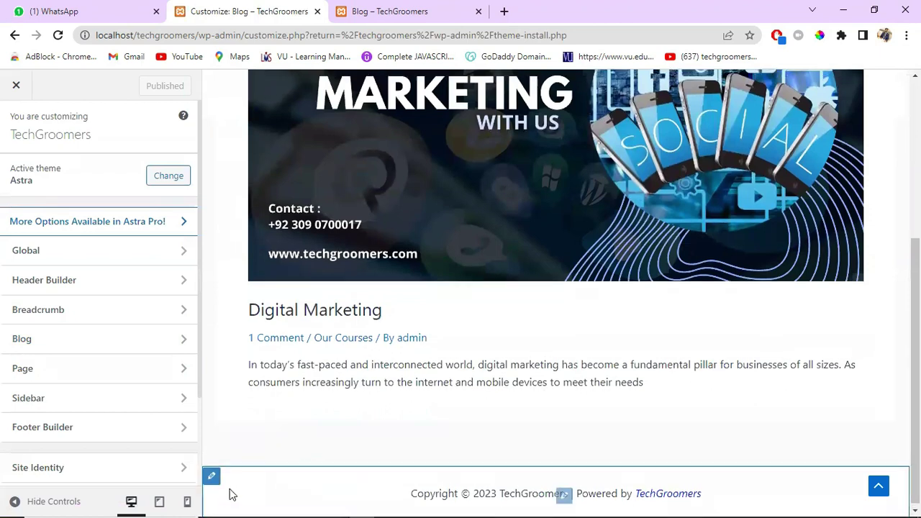
pyautogui.scroll(5, 238, 482)
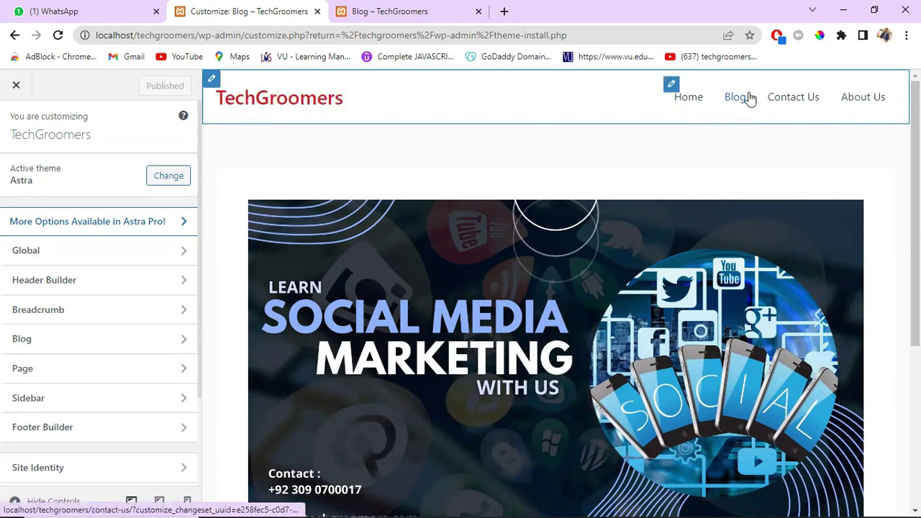
pyautogui.scroll(-1, 759, 244)
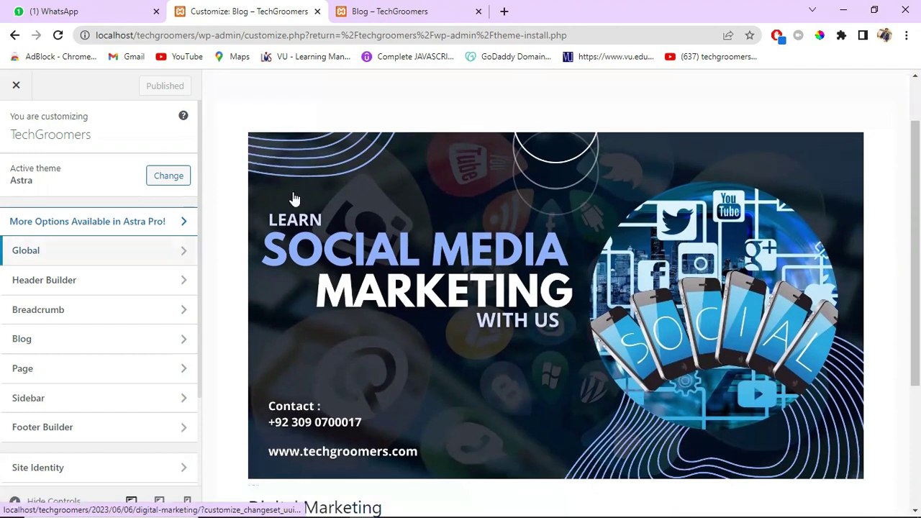
pyautogui.scroll(-1, 726, 402)
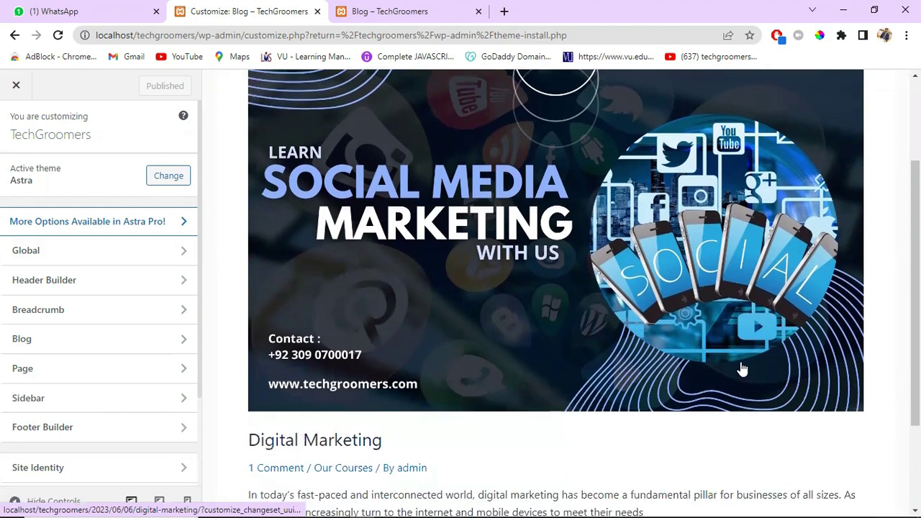
pyautogui.scroll(2, 323, 370)
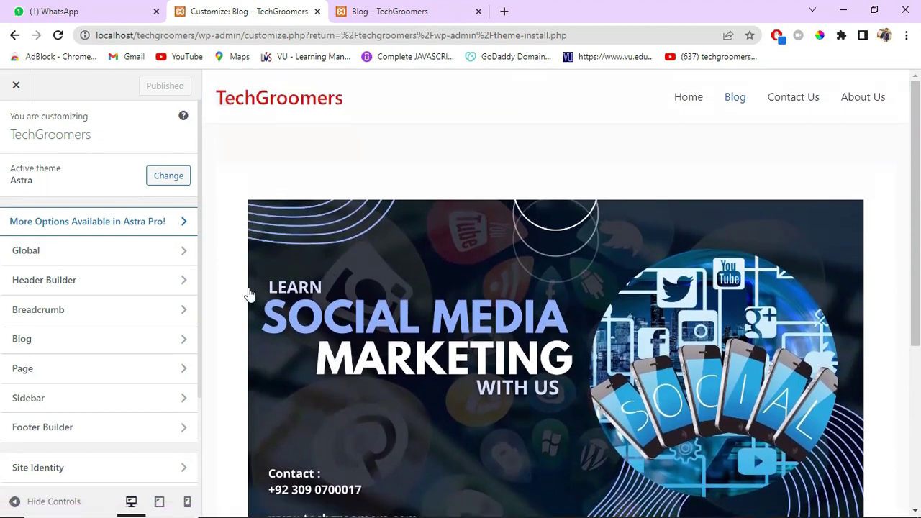
pyautogui.moveTo(238, 100)
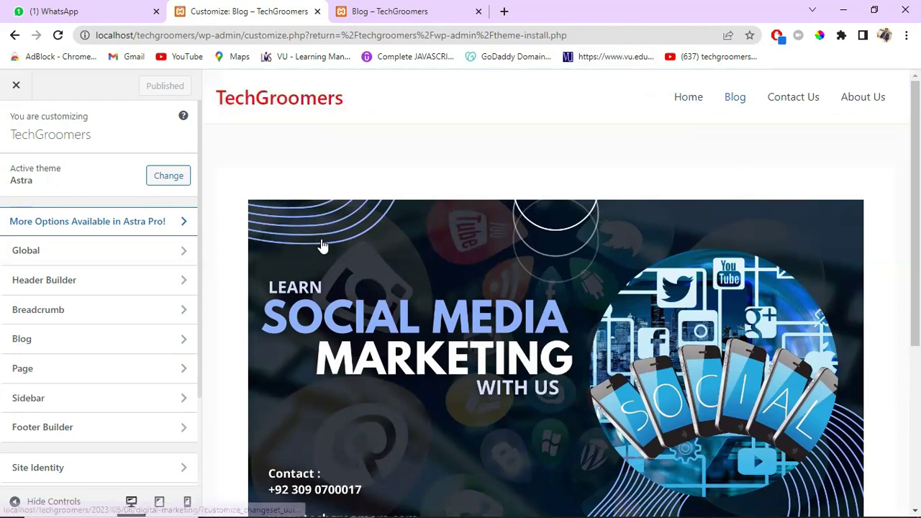
pyautogui.scroll(-2, 385, 288)
pyautogui.scroll(-2, 387, 287)
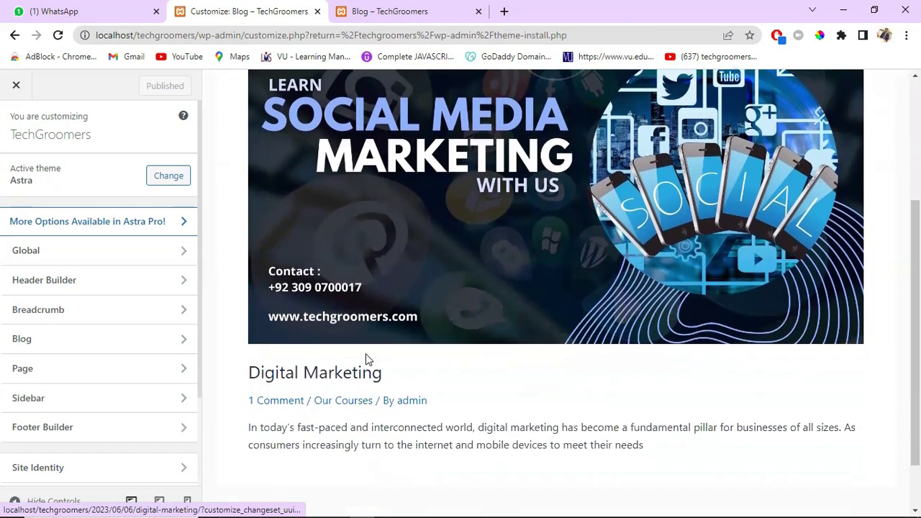
pyautogui.scroll(-1, 613, 454)
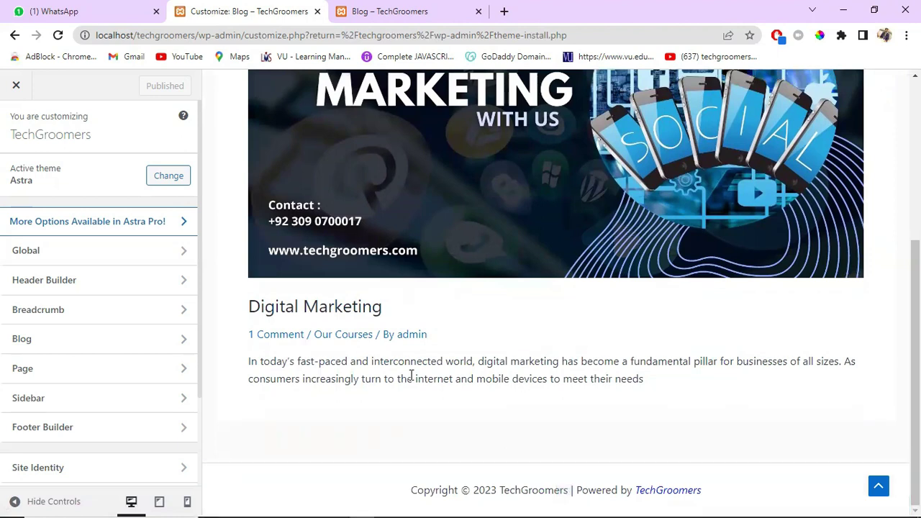
pyautogui.scroll(1, 411, 378)
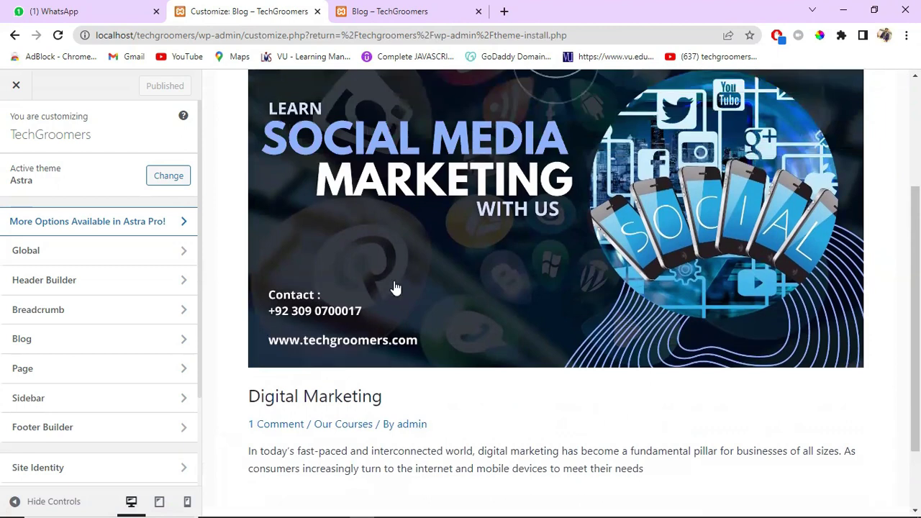
pyautogui.scroll(2, 394, 288)
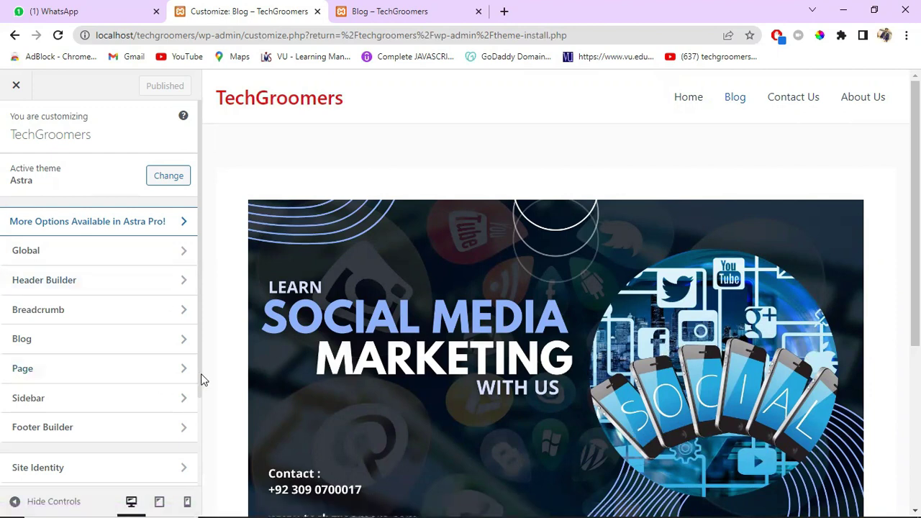
pyautogui.scroll(-3, 701, 248)
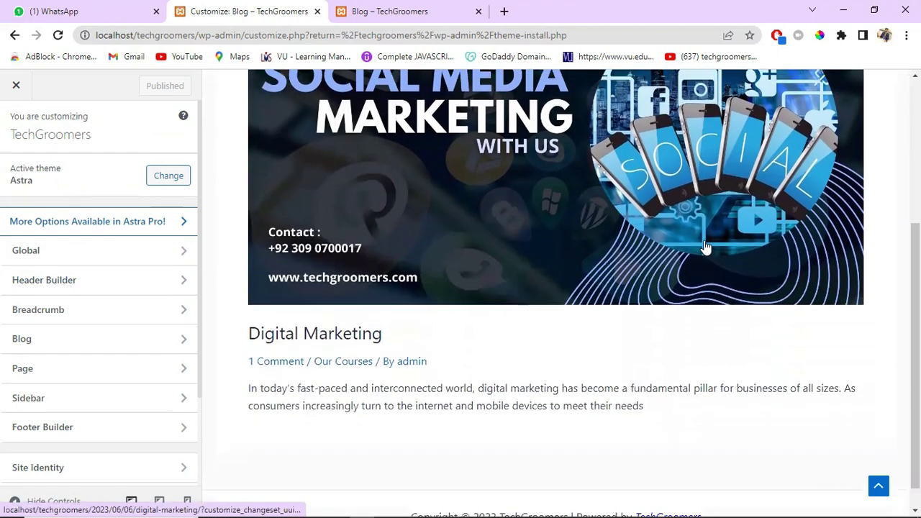
pyautogui.scroll(3, 705, 246)
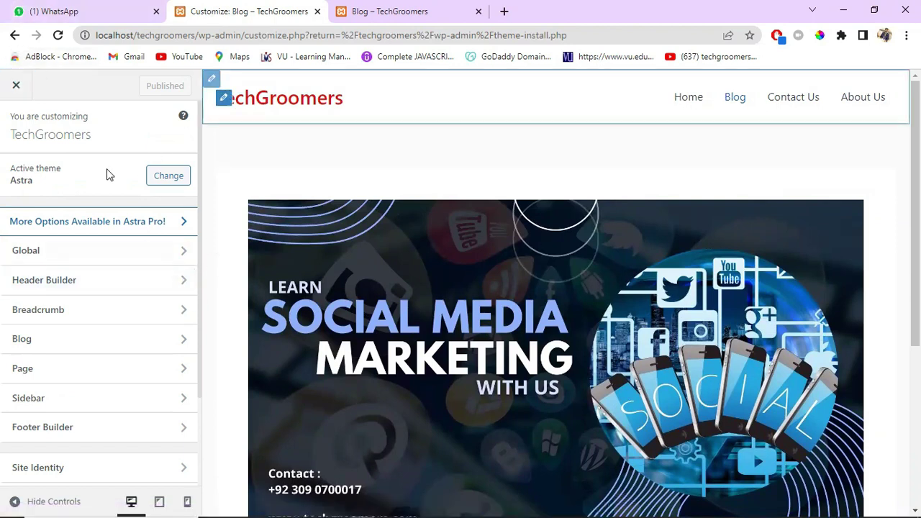
# Step: Close the Customizer and look over the Plugins options in the WordPress admin
pyautogui.click(17, 91)
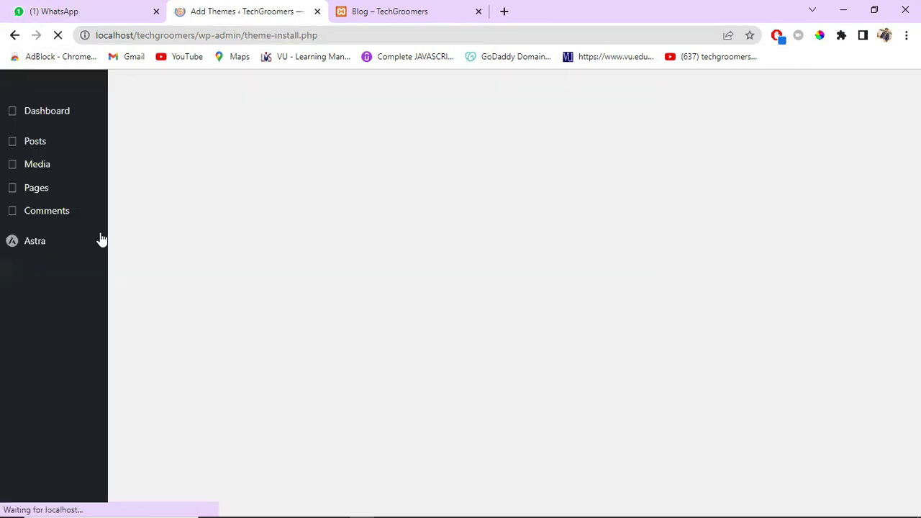
pyautogui.moveTo(59, 402)
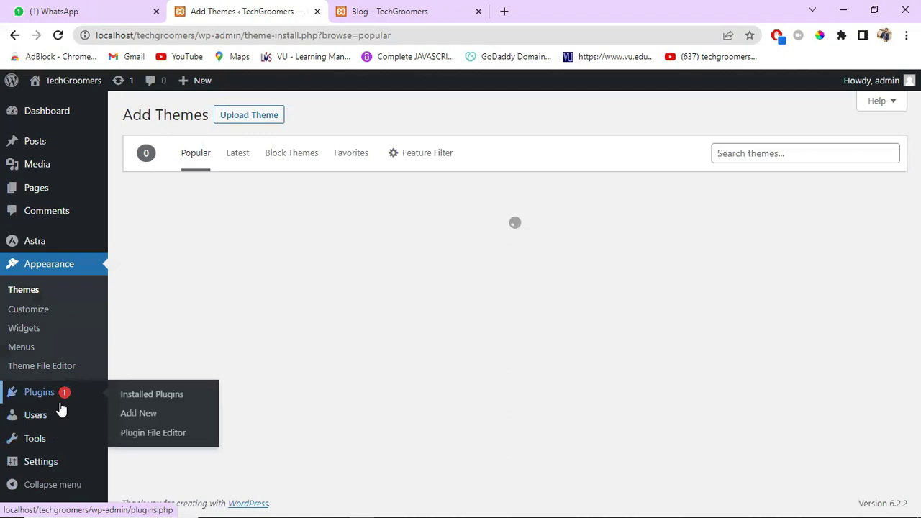
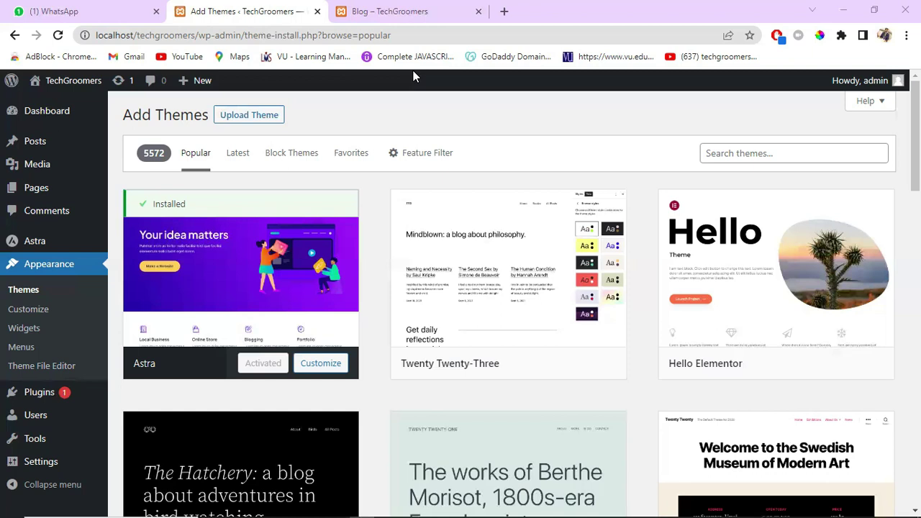
pyautogui.moveTo(8, 400)
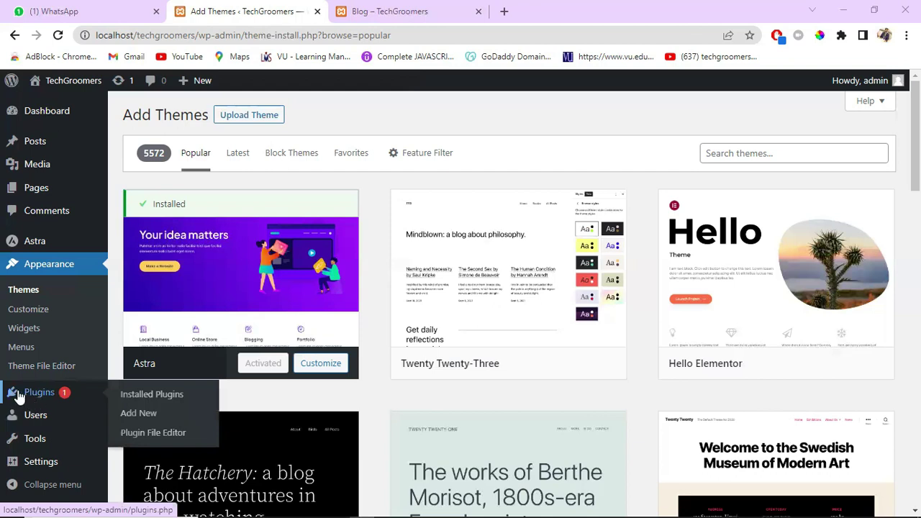
pyautogui.moveTo(74, 416)
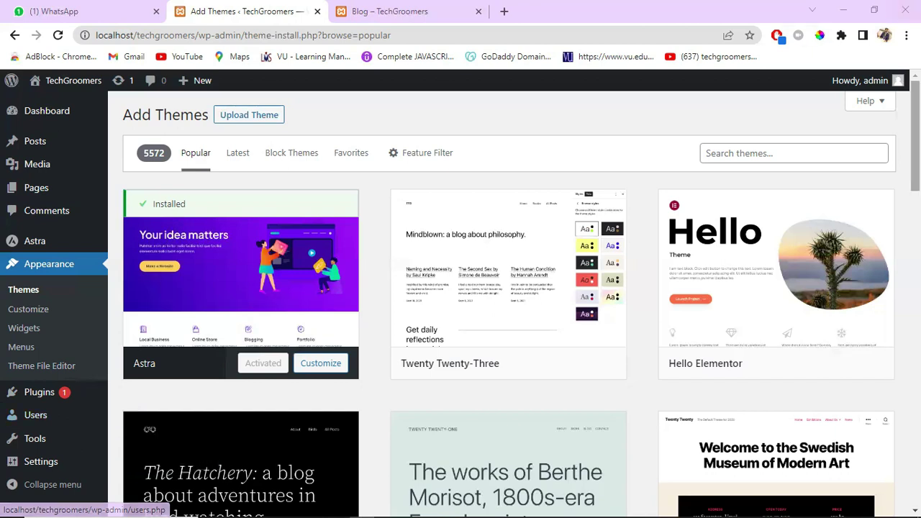
pyautogui.moveTo(323, 286)
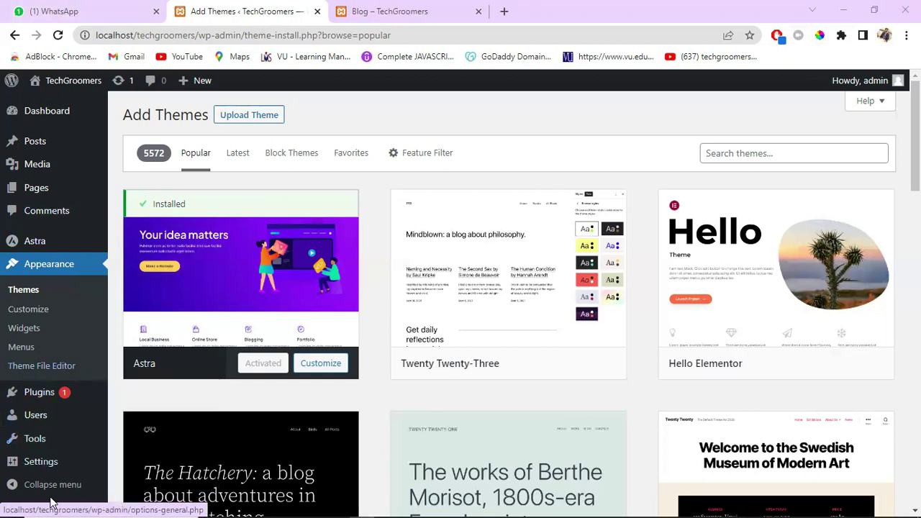
pyautogui.moveTo(92, 399)
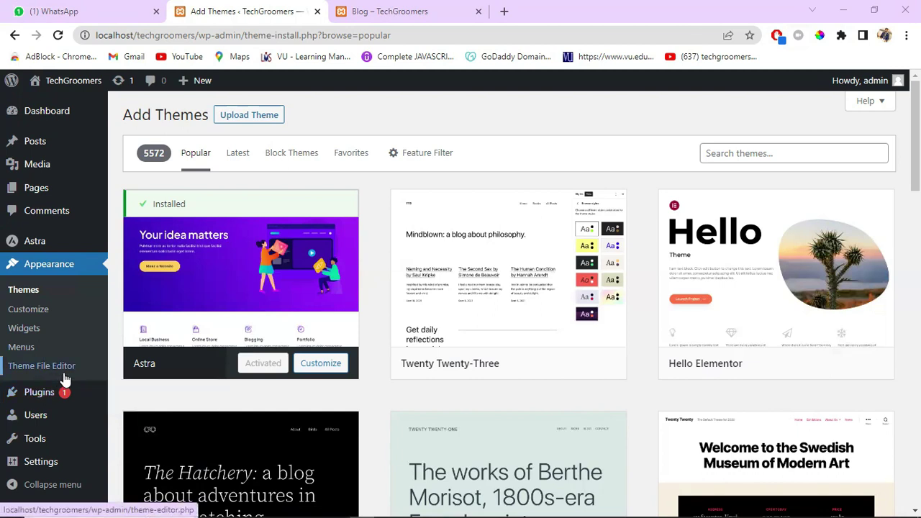
pyautogui.moveTo(62, 394)
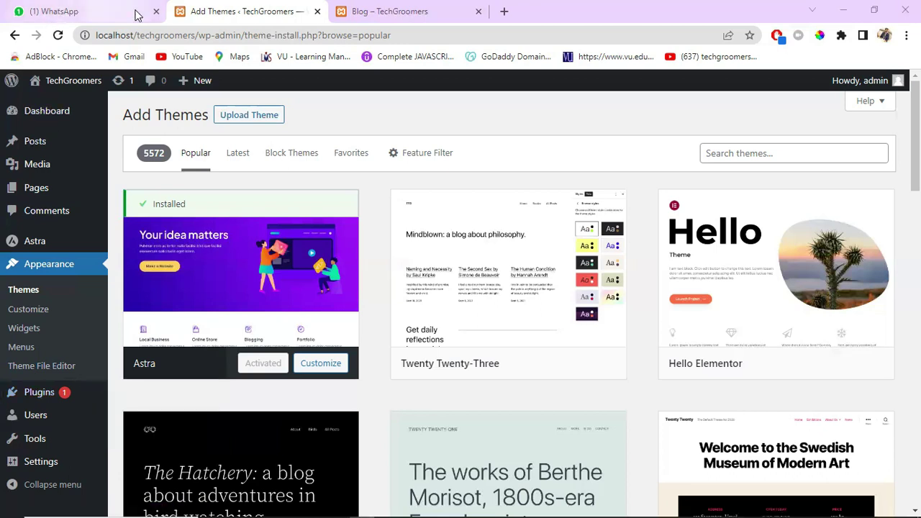
# Step: Switch to the live site and visit its Home, Blog, Contact Us and About Us pages
pyautogui.click(386, 12)
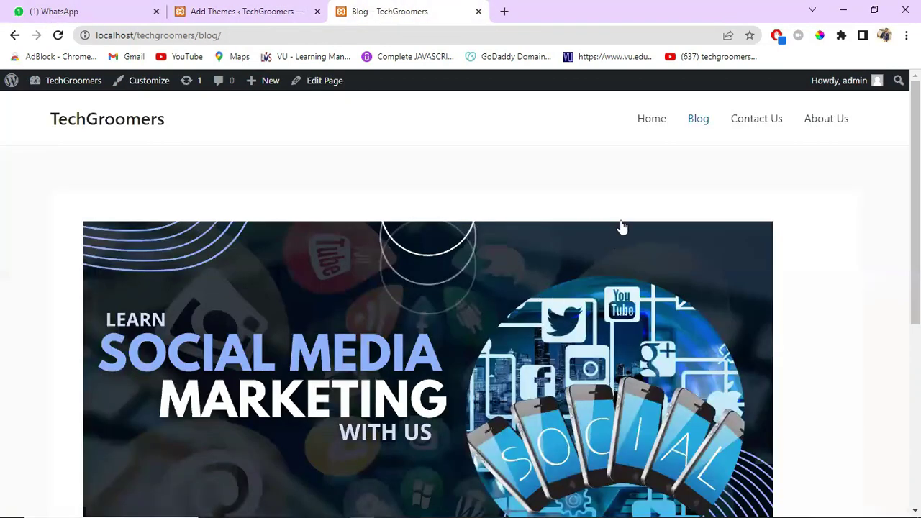
pyautogui.click(643, 130)
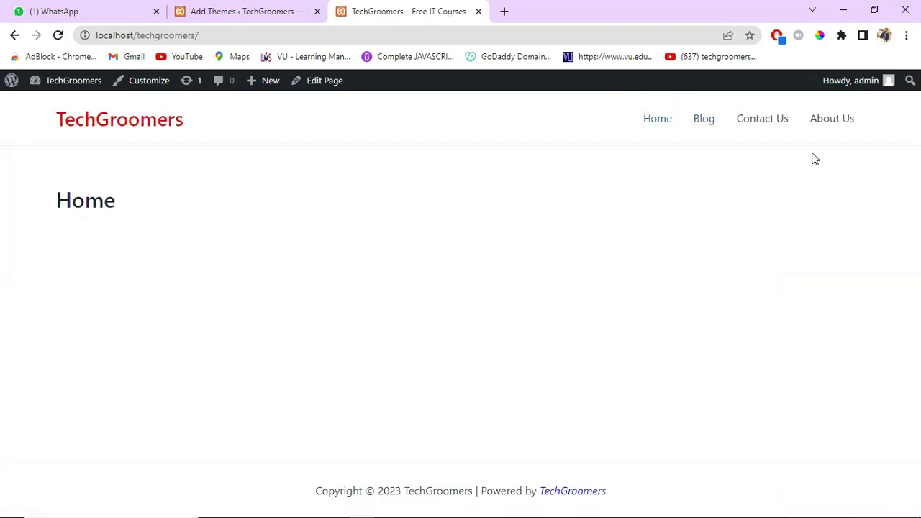
pyautogui.click(703, 119)
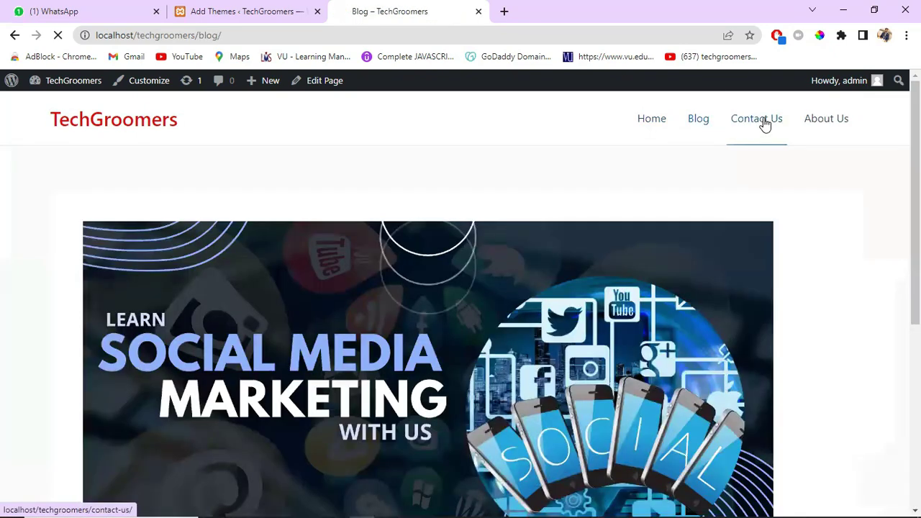
pyautogui.click(764, 123)
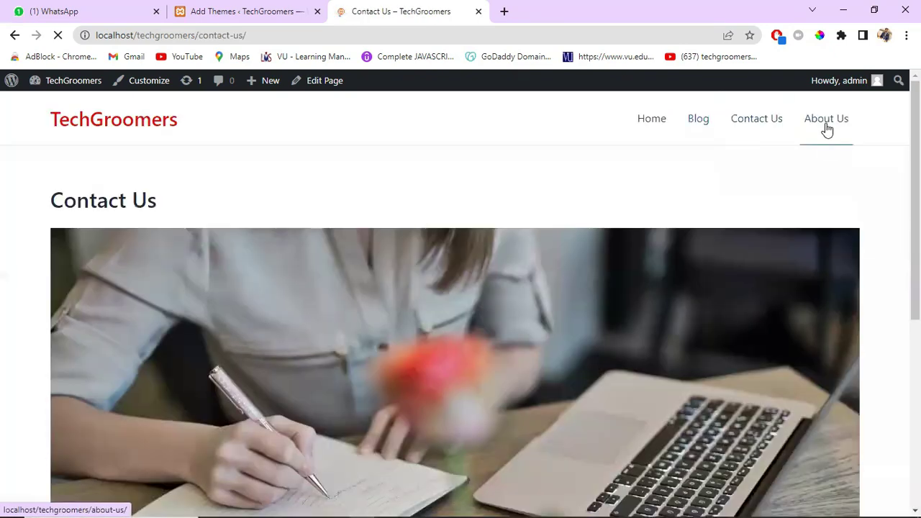
pyautogui.click(827, 128)
# Step: Examine the About Us page on the live site, from the header and banner image down to the footer
pyautogui.scroll(-2, 336, 432)
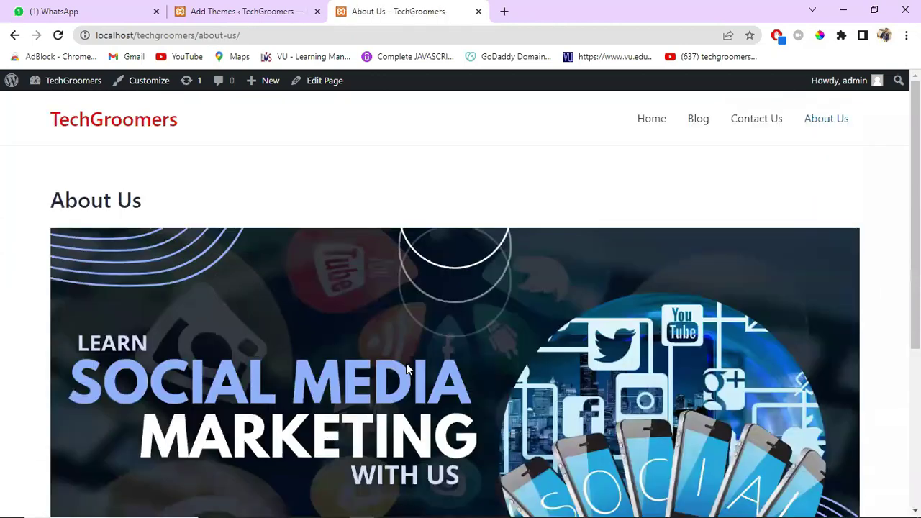
pyautogui.moveTo(915, 264)
pyautogui.mouseDown()
pyautogui.moveTo(915, 413)
pyautogui.moveTo(915, 269)
pyautogui.mouseUp()
pyautogui.scroll(-2, 336, 319)
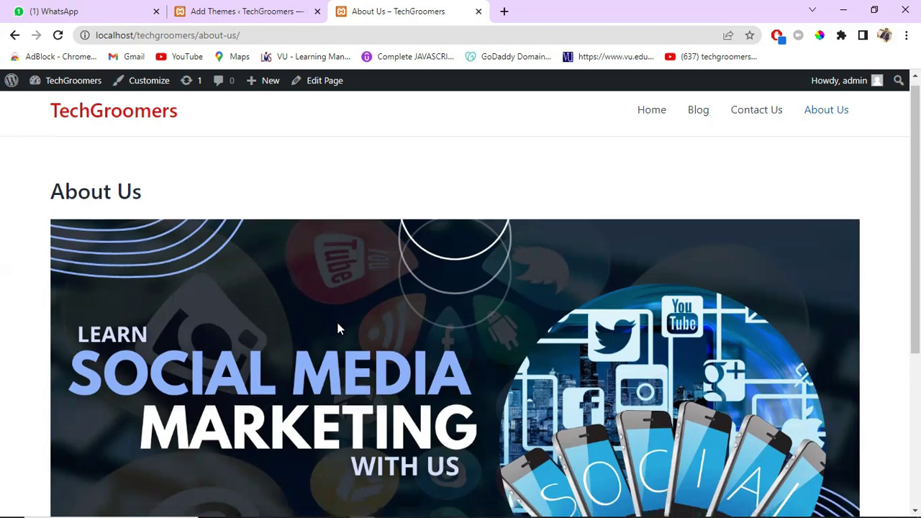
pyautogui.scroll(-2, 36, 313)
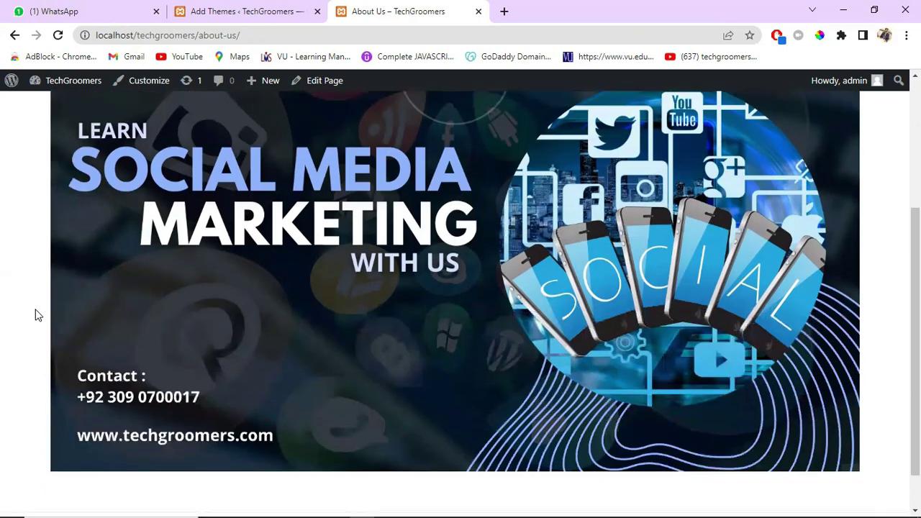
pyautogui.scroll(-1, 719, 431)
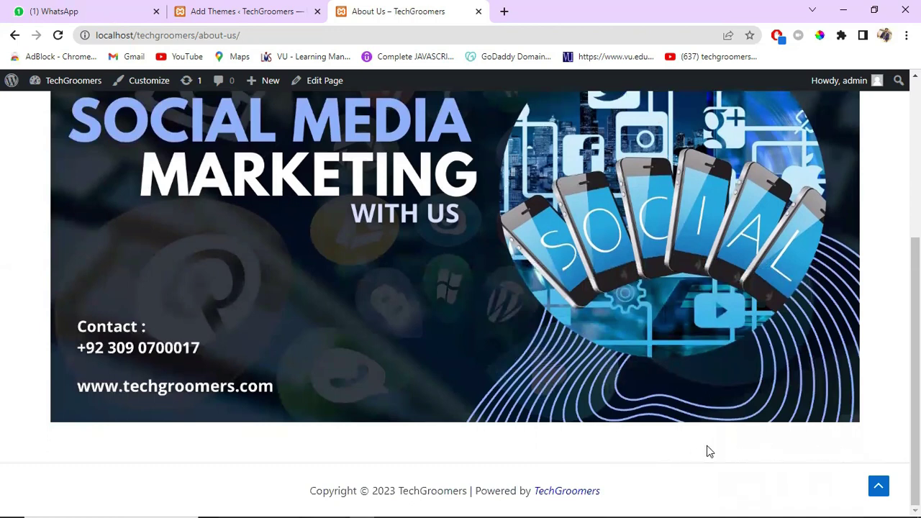
pyautogui.scroll(4, 586, 387)
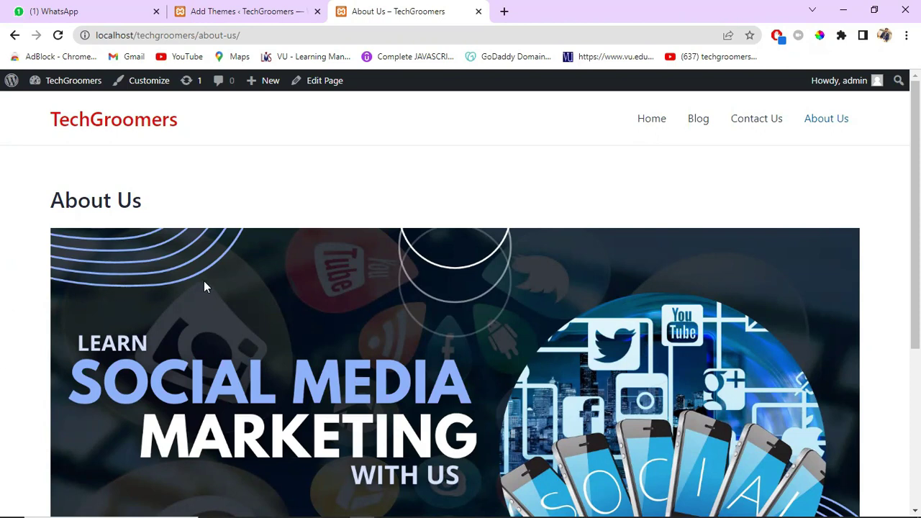
pyautogui.scroll(-1, 177, 209)
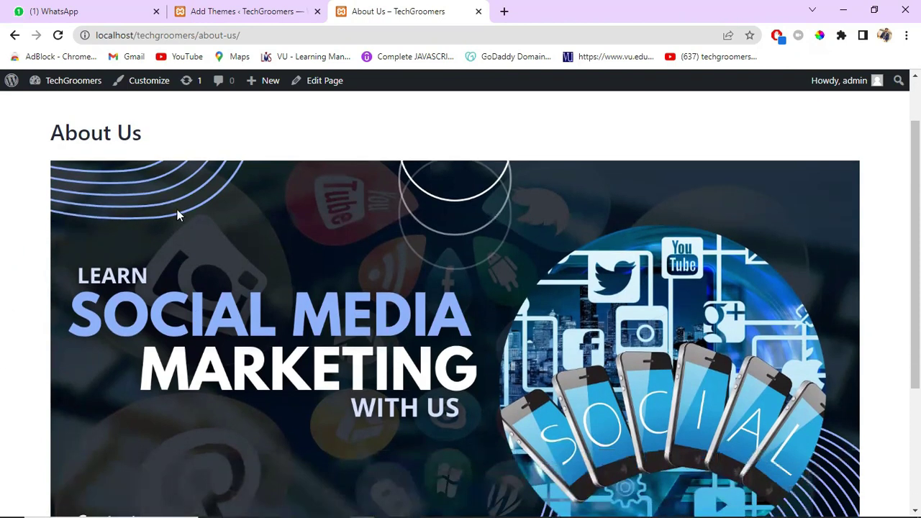
pyautogui.scroll(1, 666, 281)
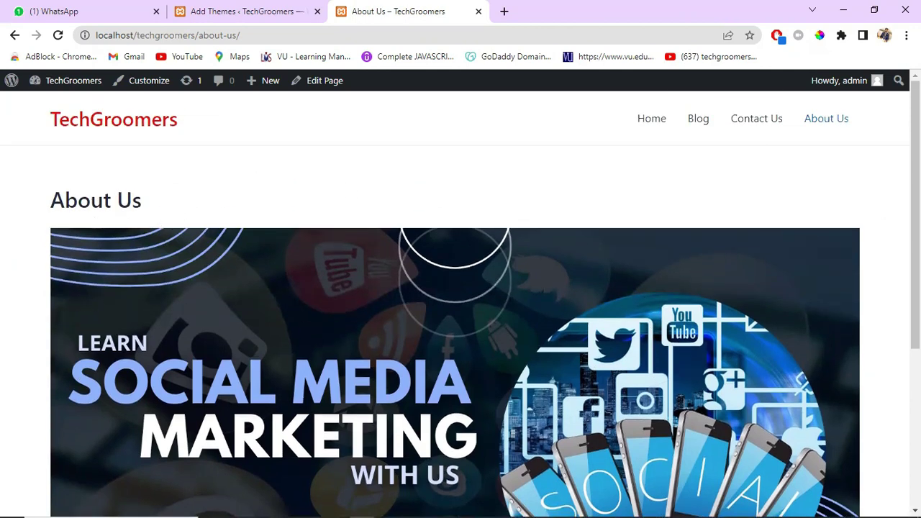
pyautogui.scroll(-4, 460, 302)
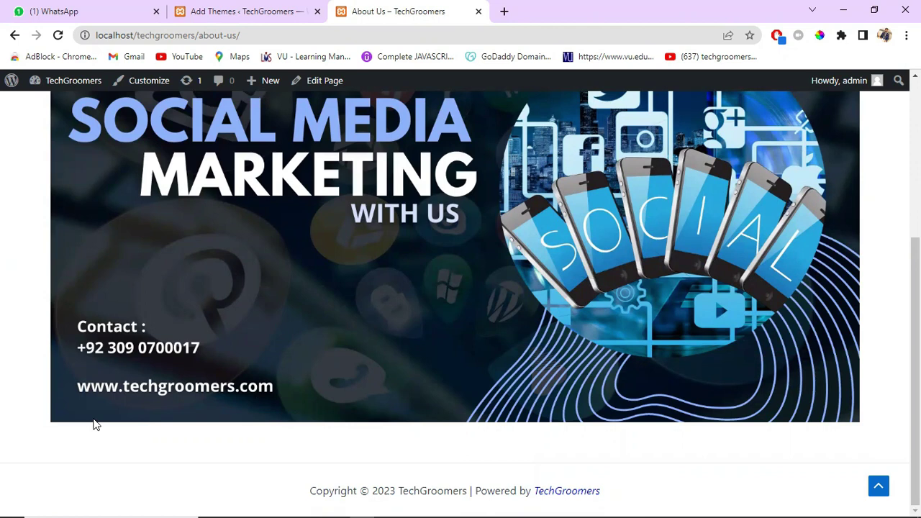
pyautogui.scroll(3, 94, 424)
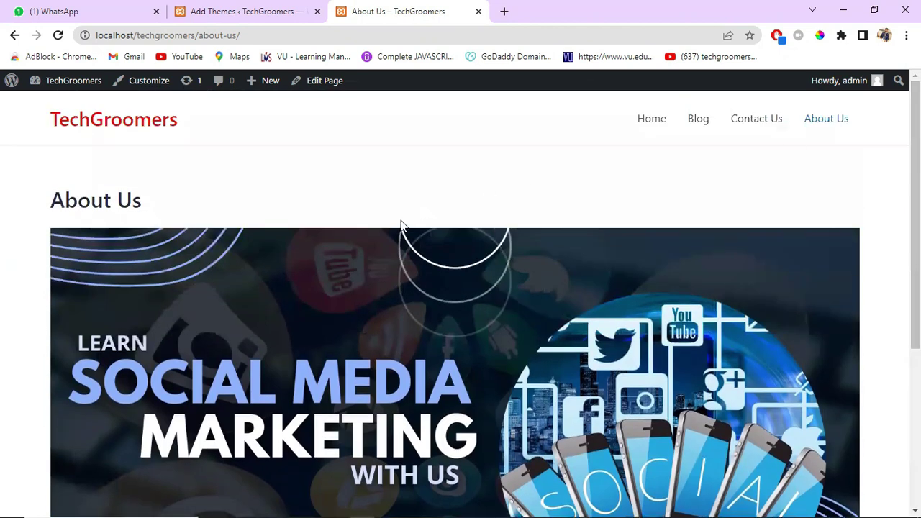
pyautogui.scroll(-1, 401, 223)
pyautogui.scroll(-2, 389, 235)
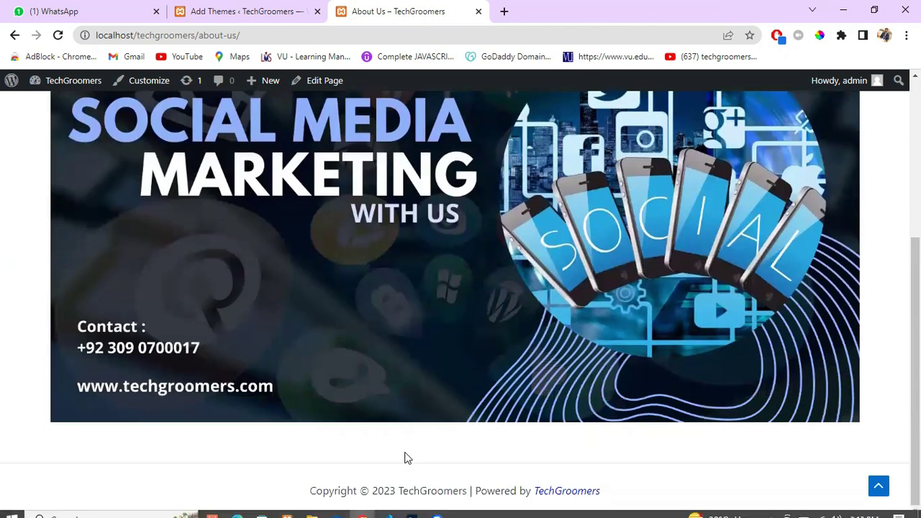